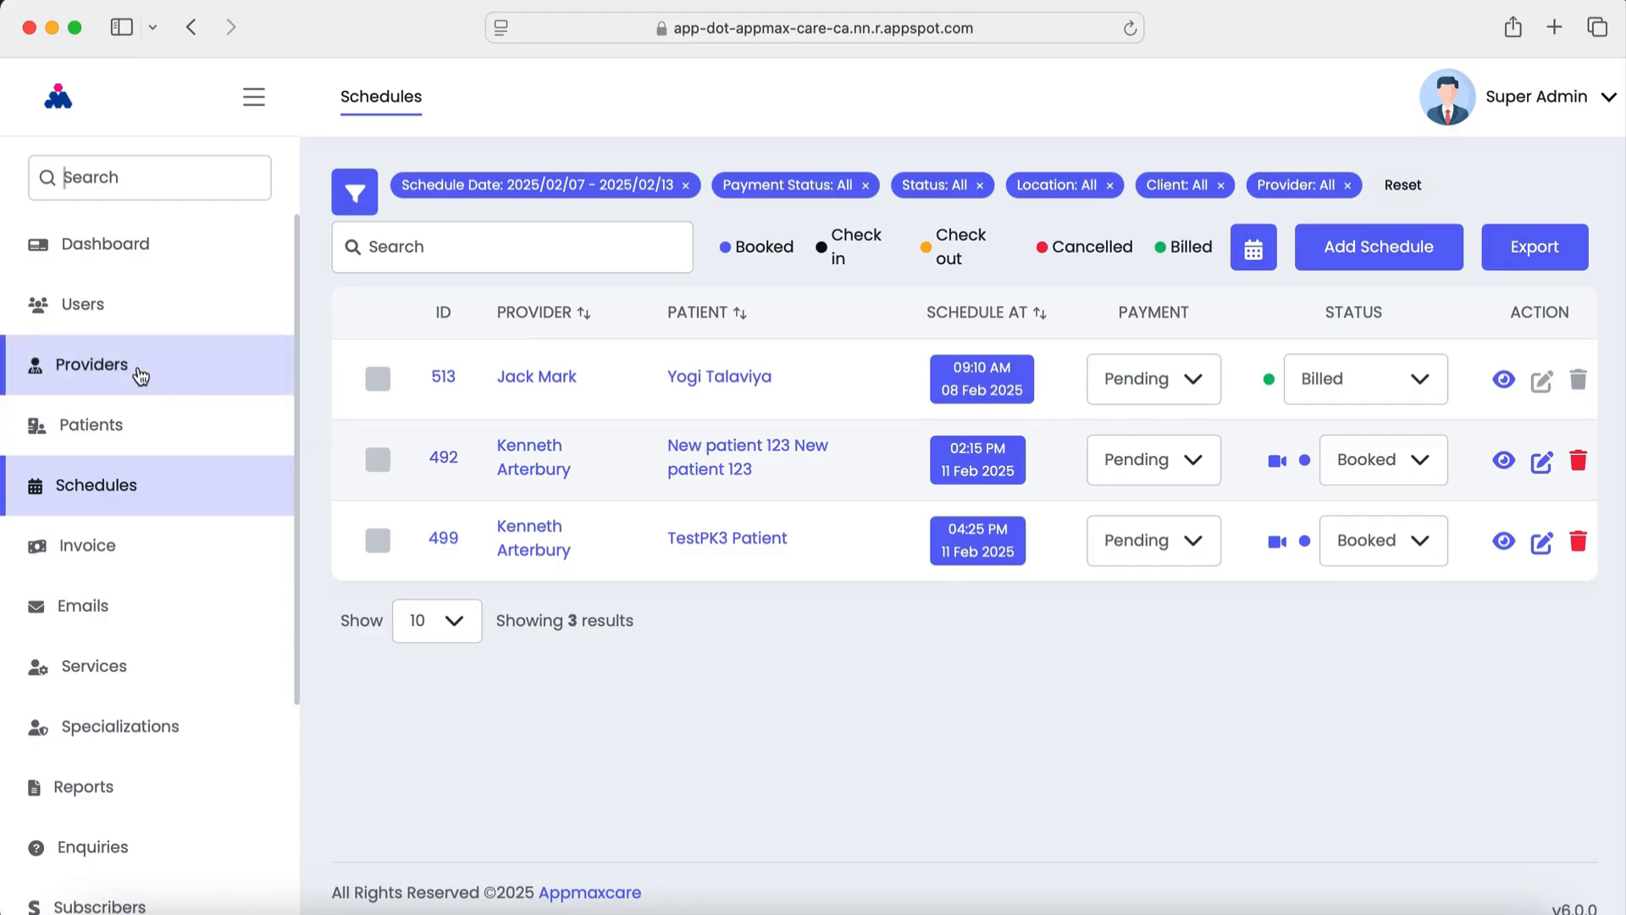
- Open the provider registered on 29 Sep 2023 for editing and expand the OHIP/MCEDT information
left_click(140, 375)
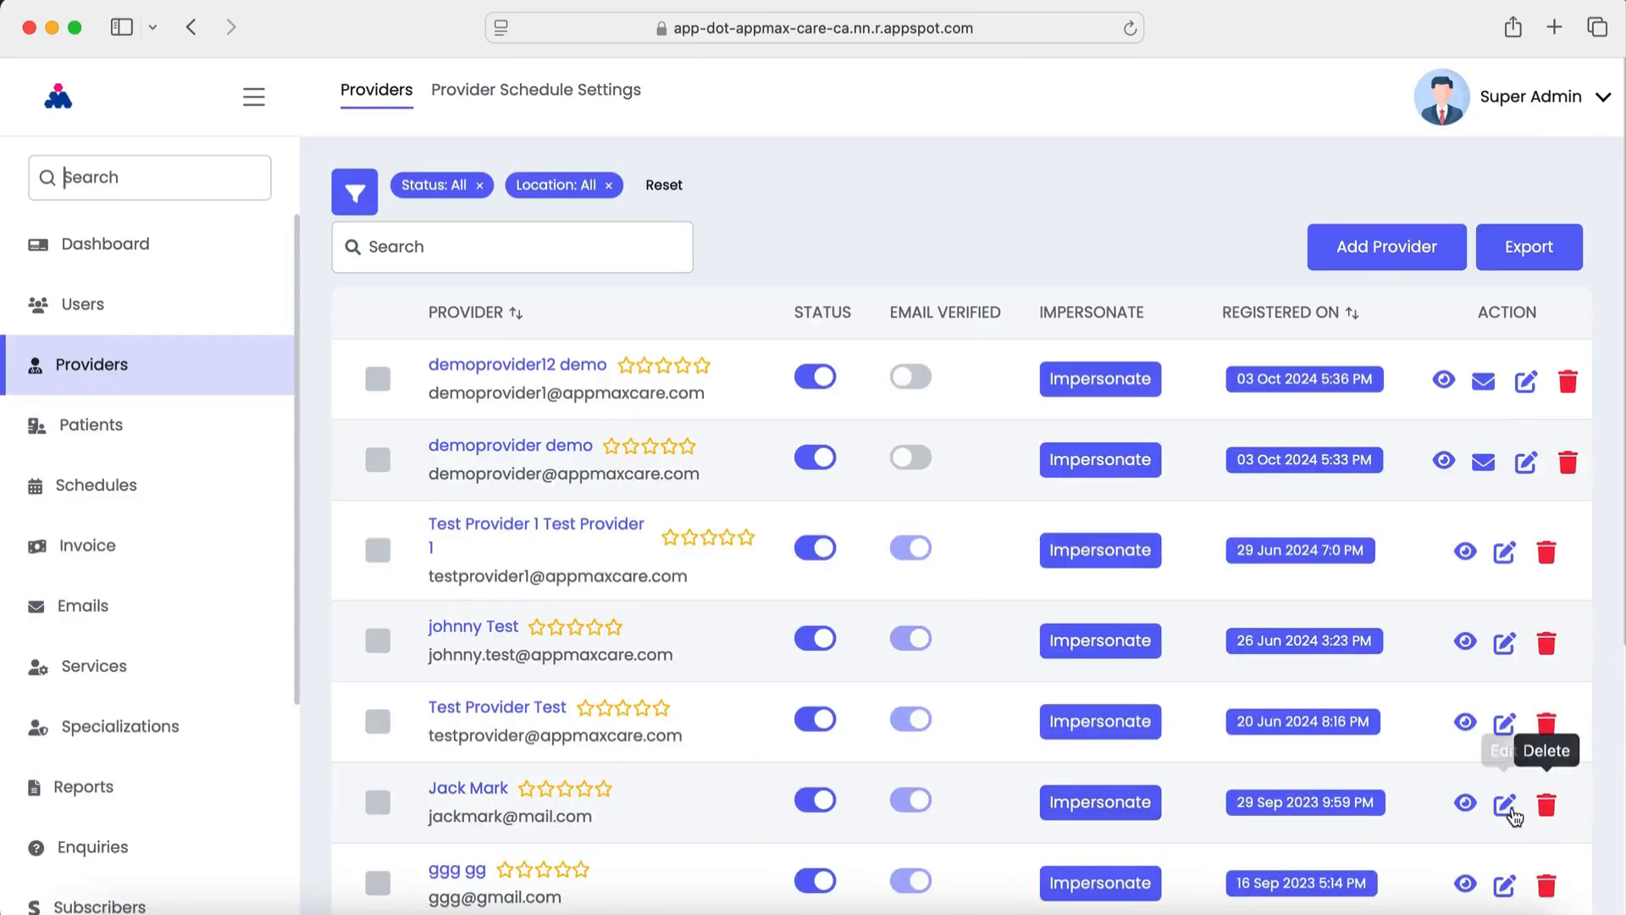
left_click(1504, 804)
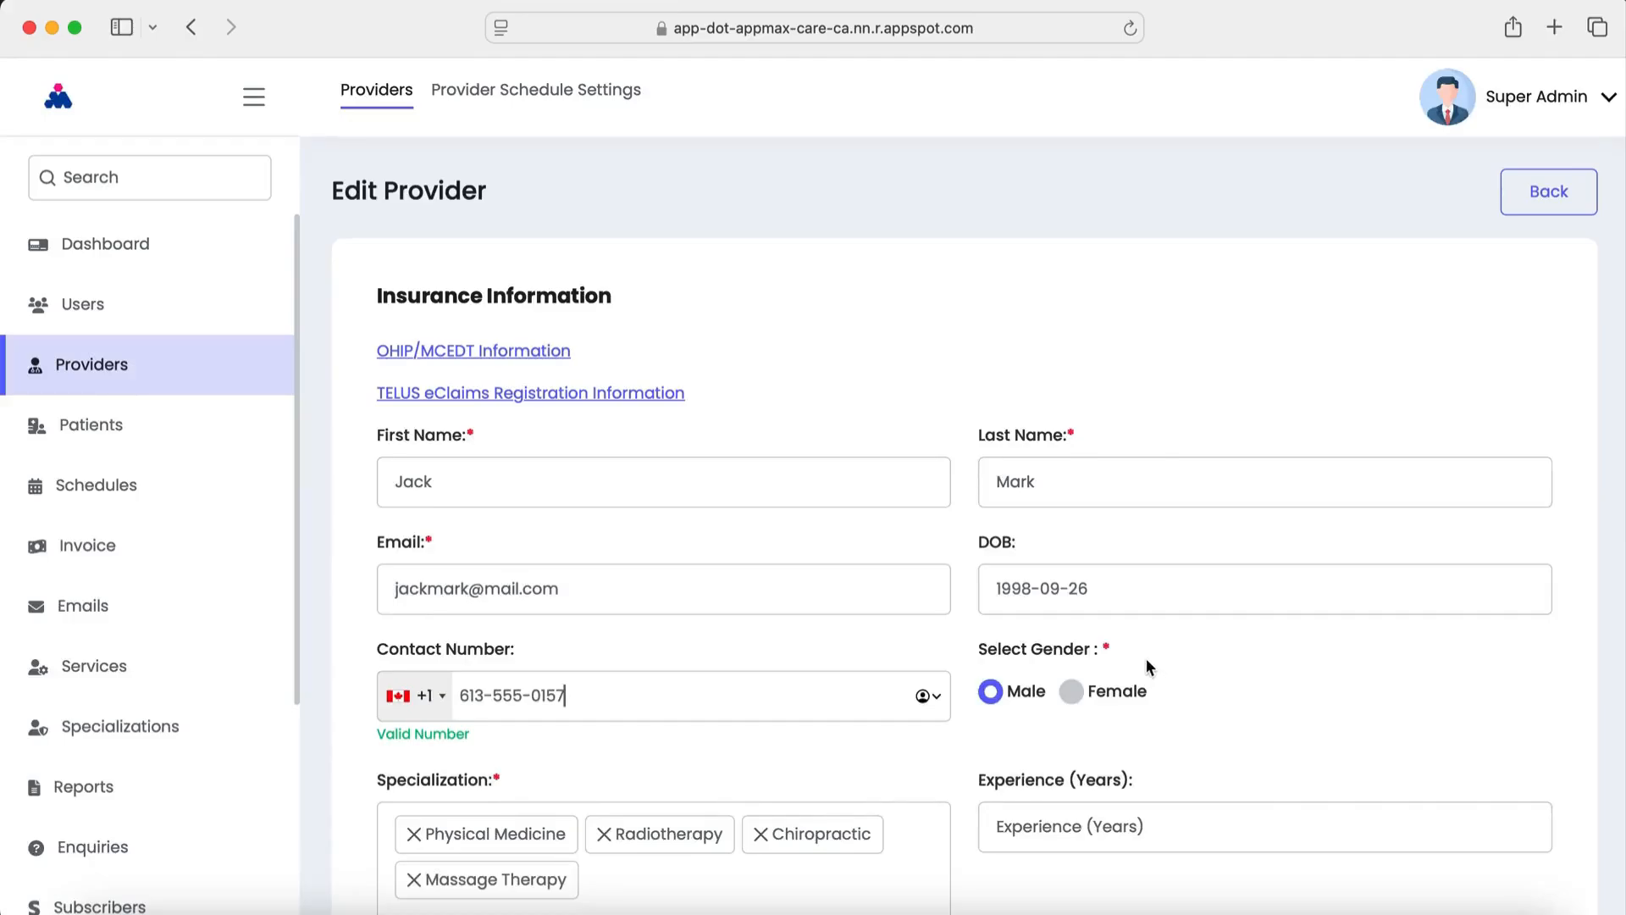
left_click(507, 359)
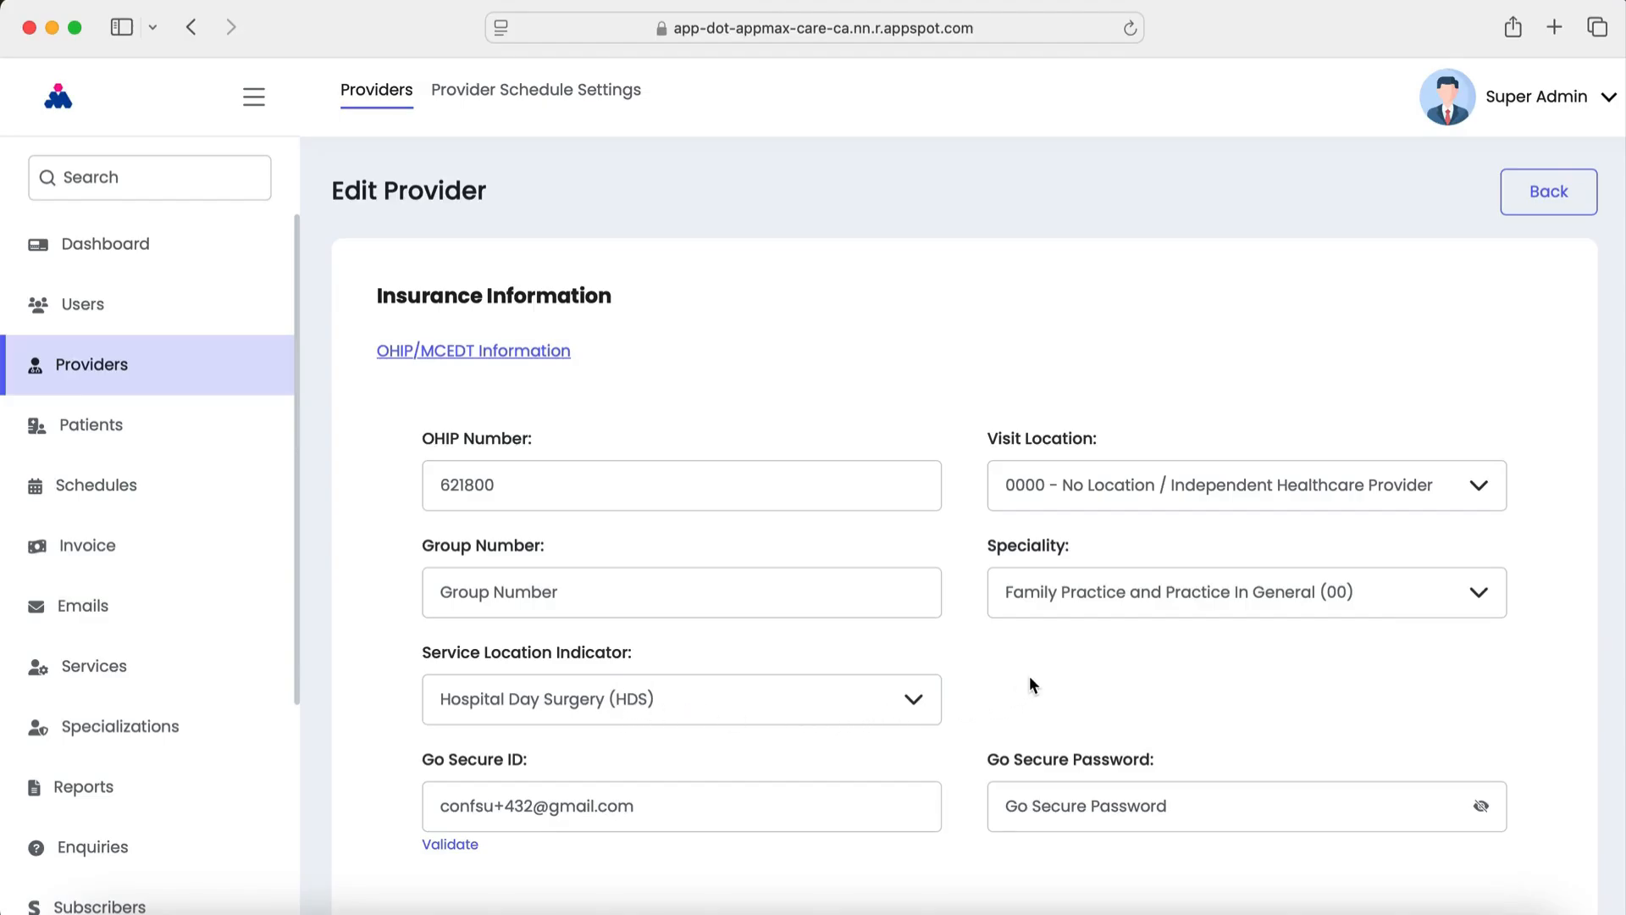
- Examine the provider's Go Secure ID and password fields, toggling the password's visibility on and off
scroll(1030, 682, "down", 5)
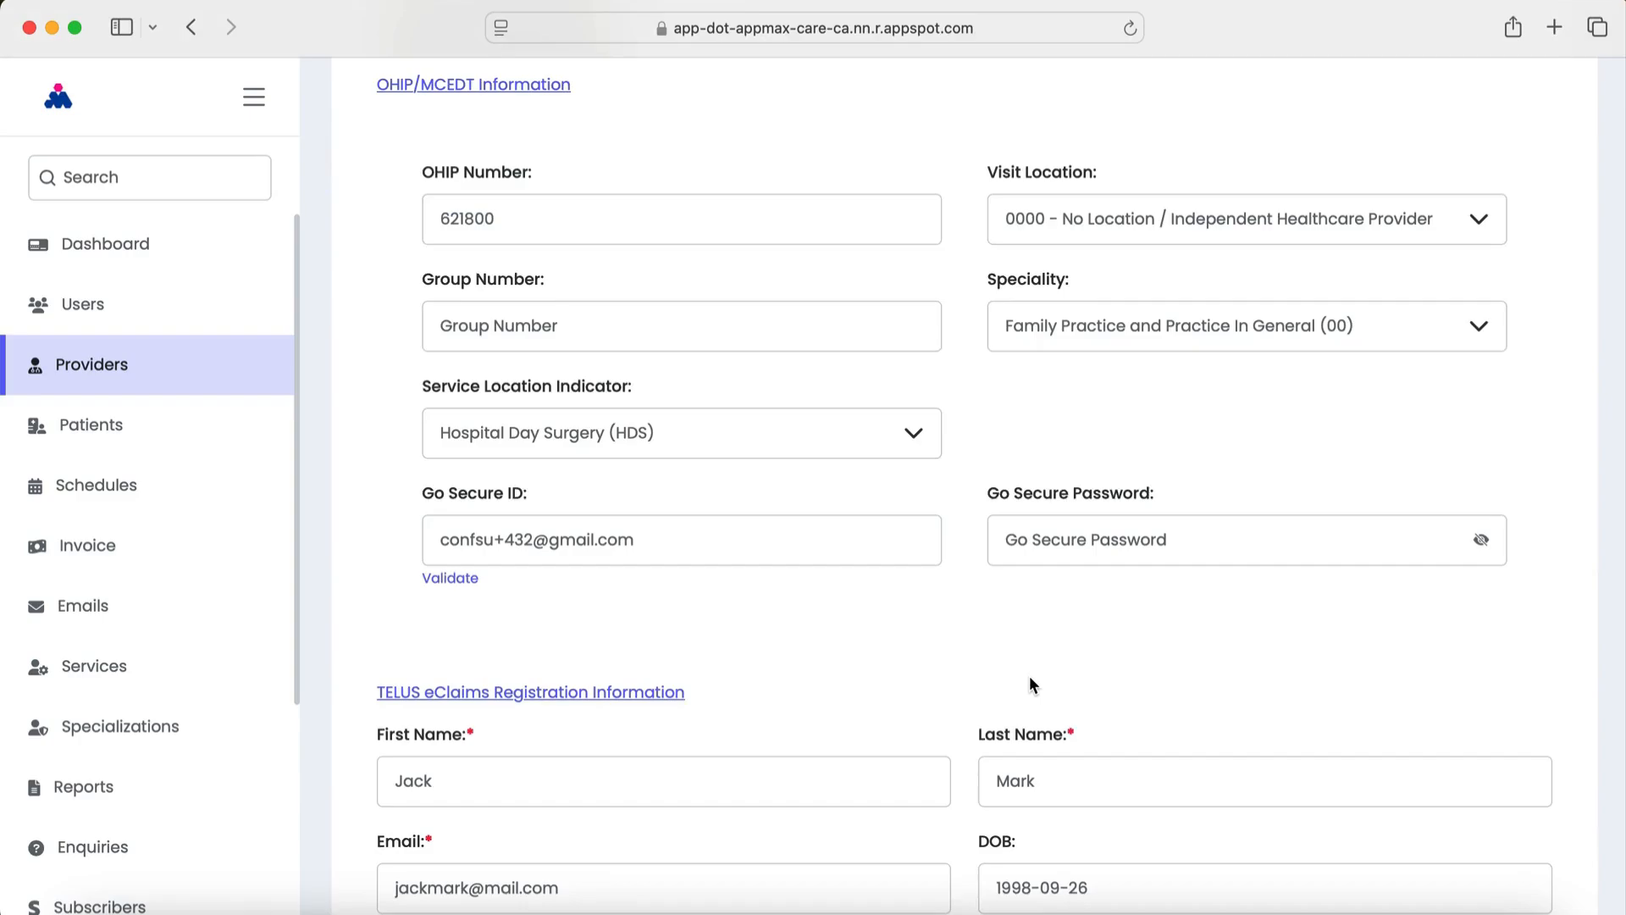
left_click(1482, 549)
left_click(1481, 542)
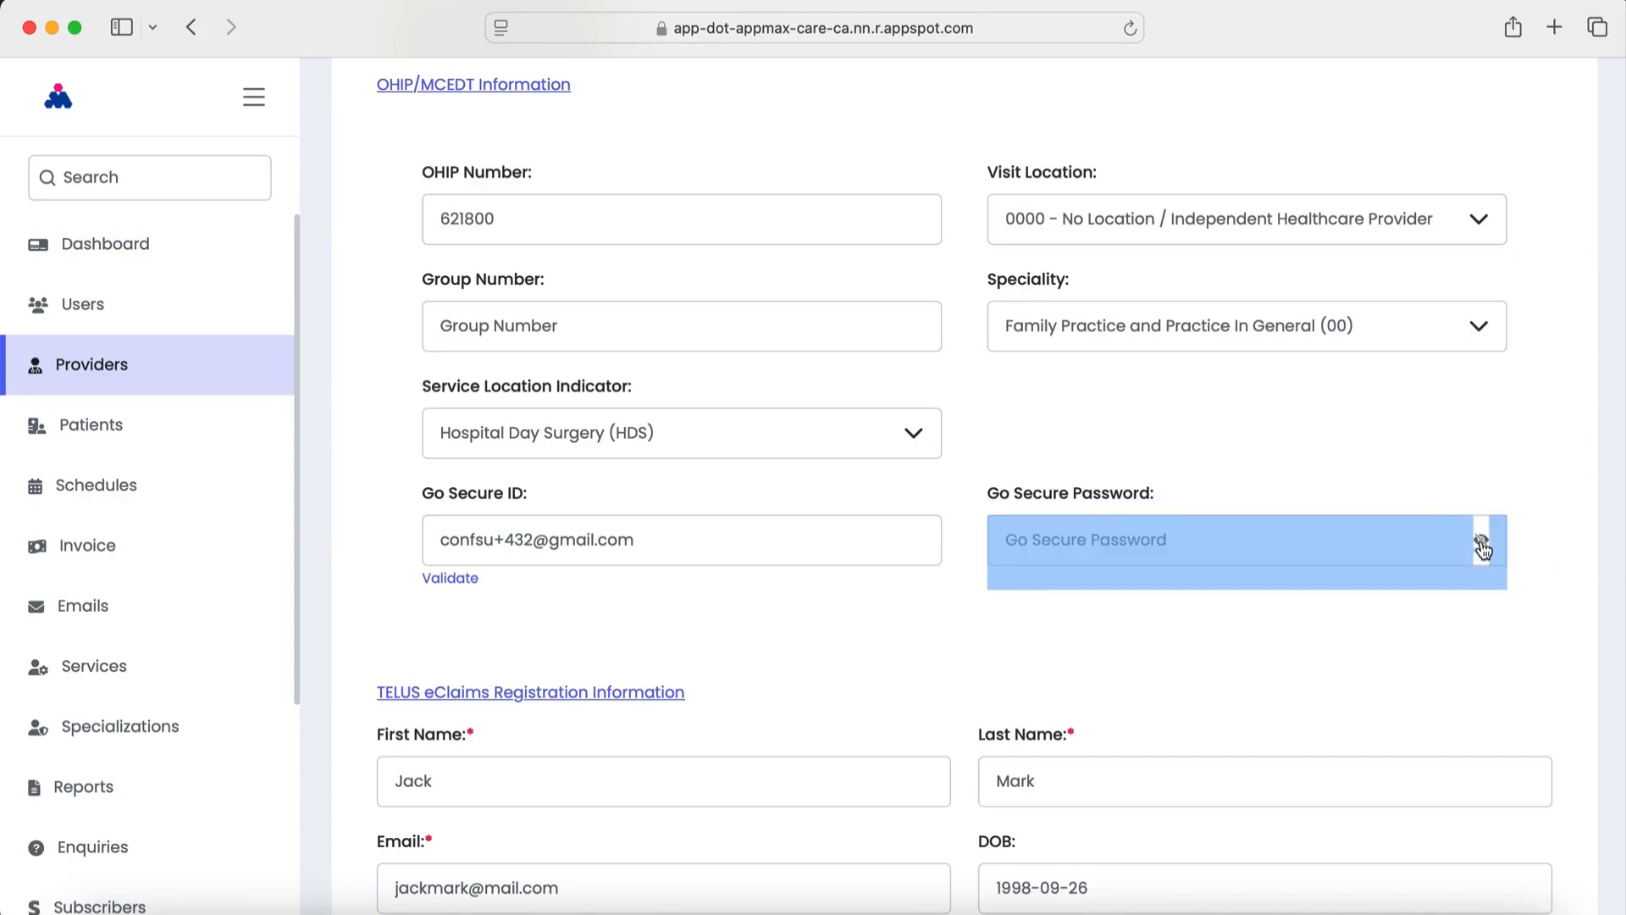
left_click(1481, 542)
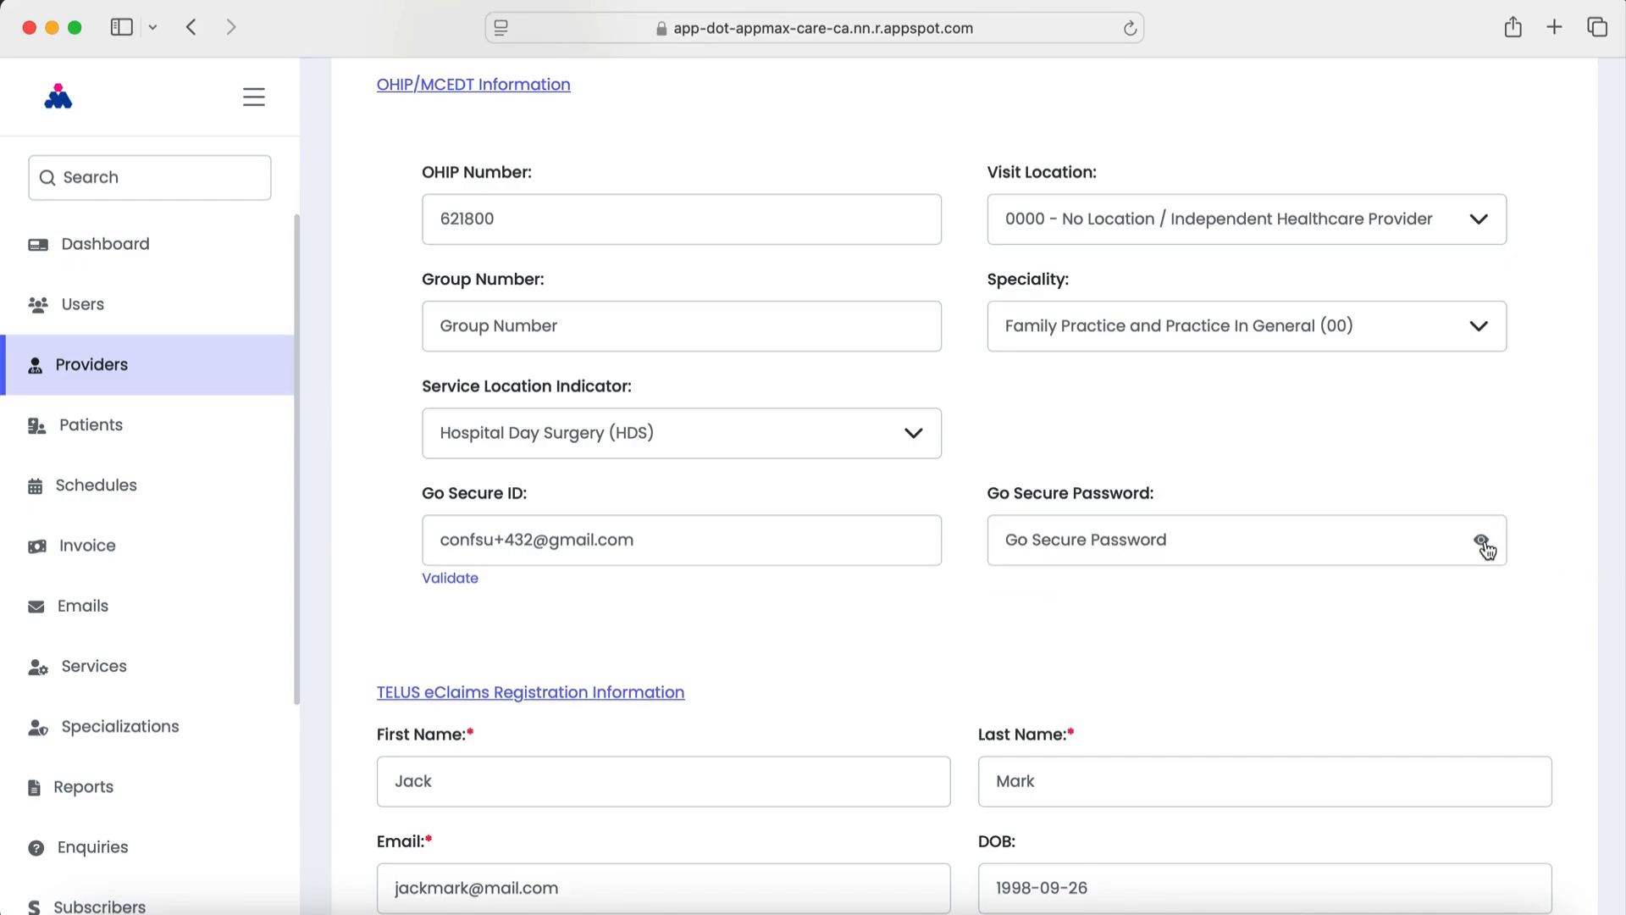
left_click(1488, 546)
left_click(714, 546)
left_click(1070, 562)
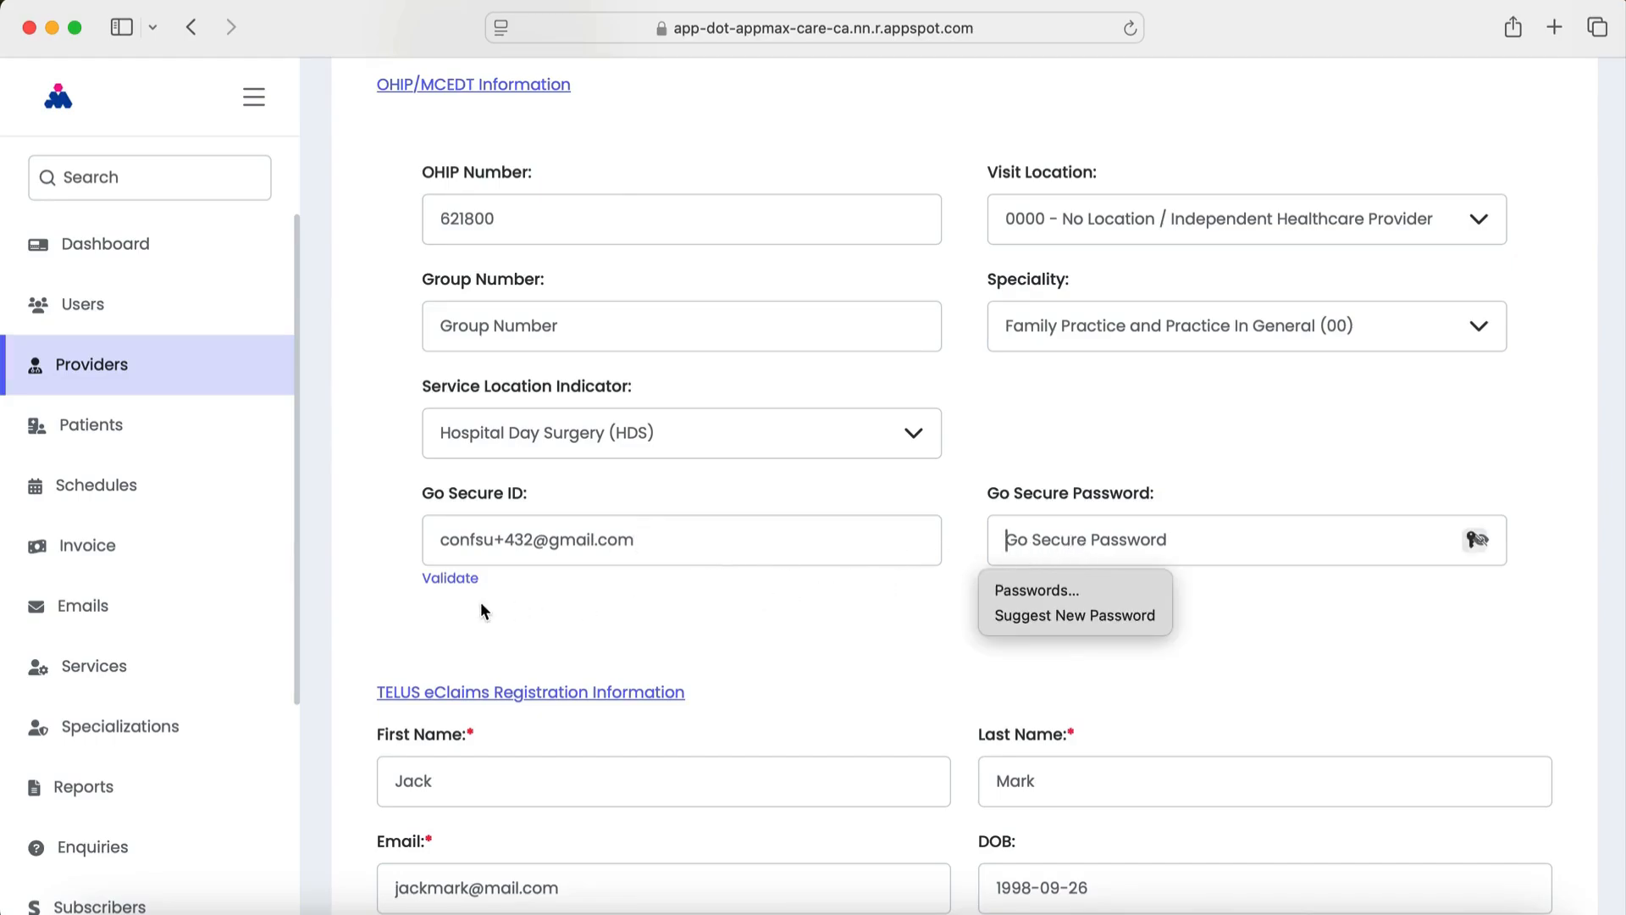
left_click(610, 624)
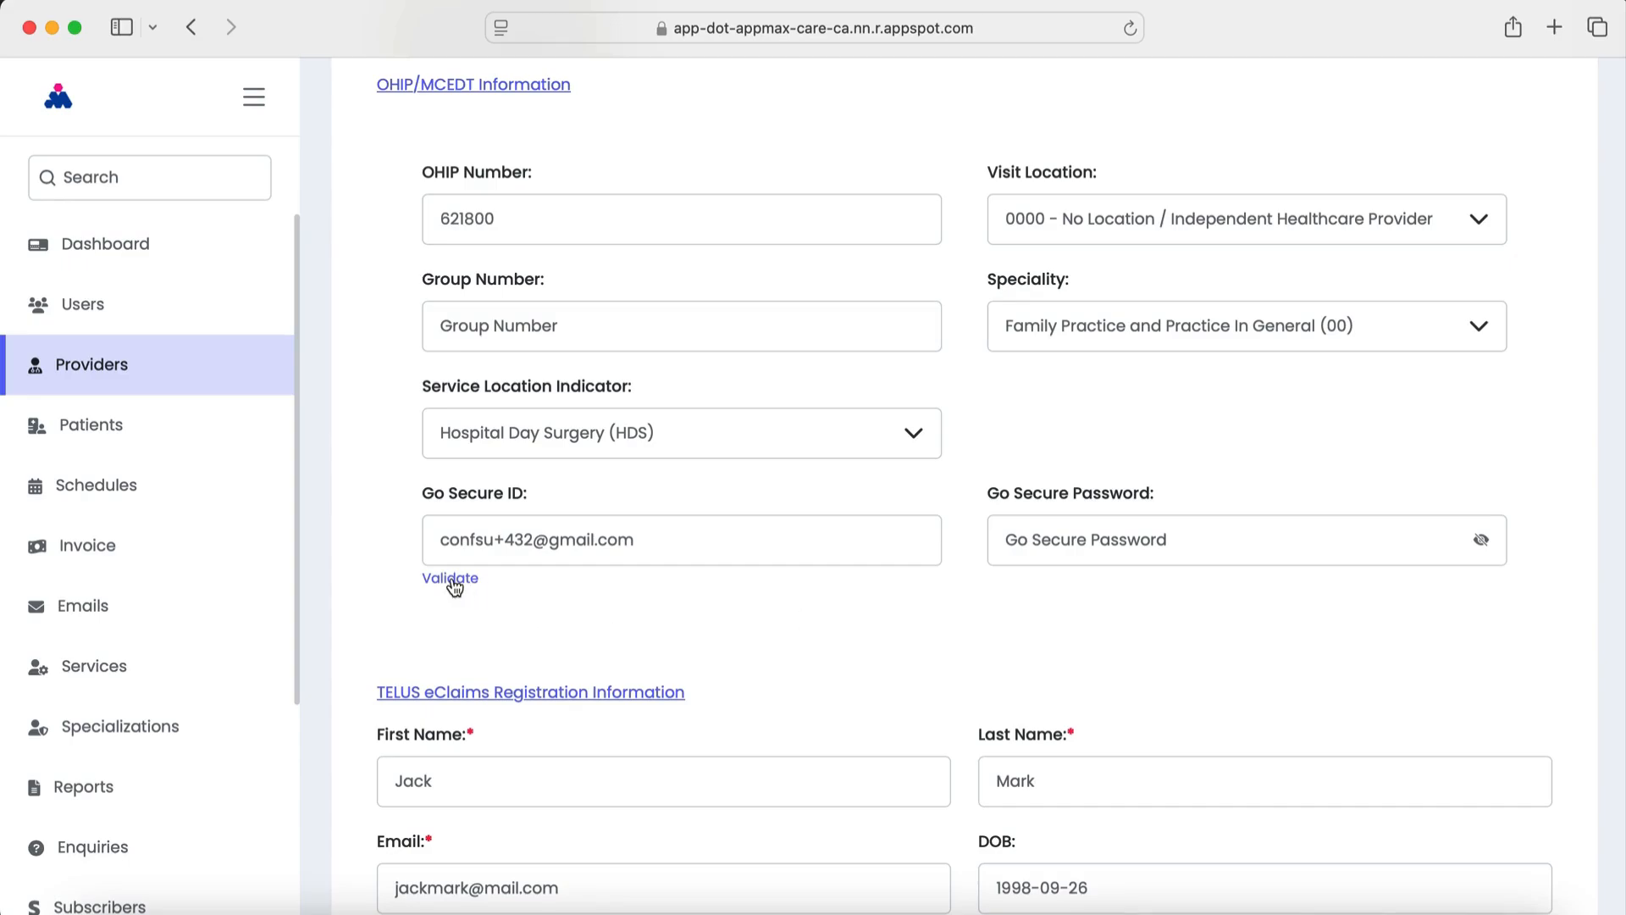
- View the OHIP/MCEDT fields on a new provider form and return to the providers list without saving
scroll(861, 609, "up", 5)
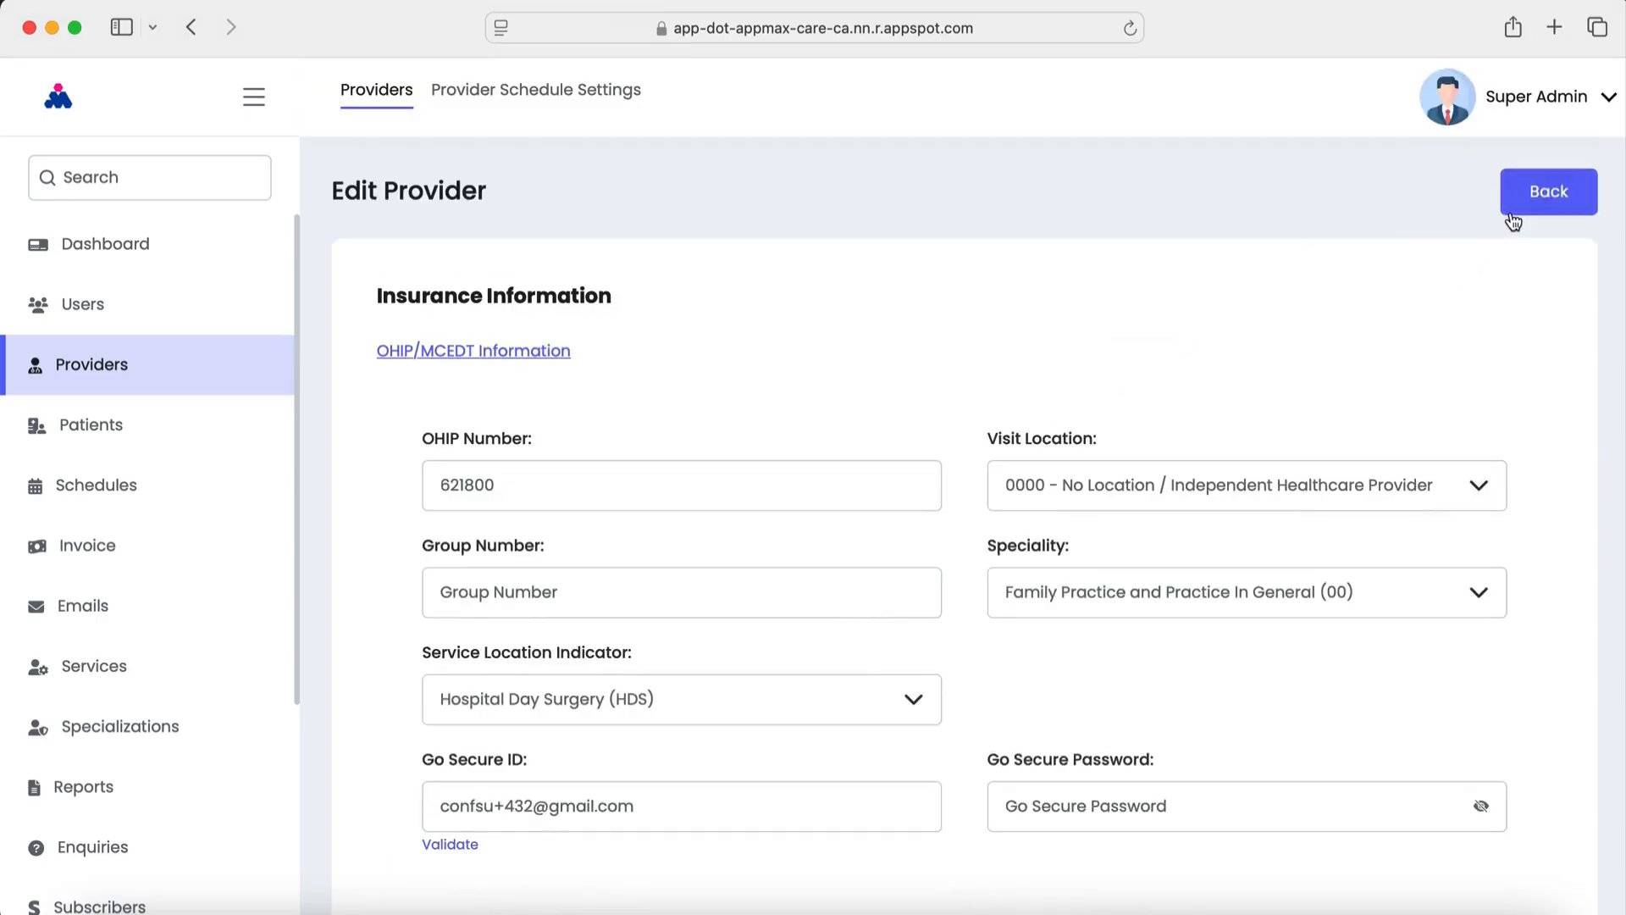
left_click(1521, 208)
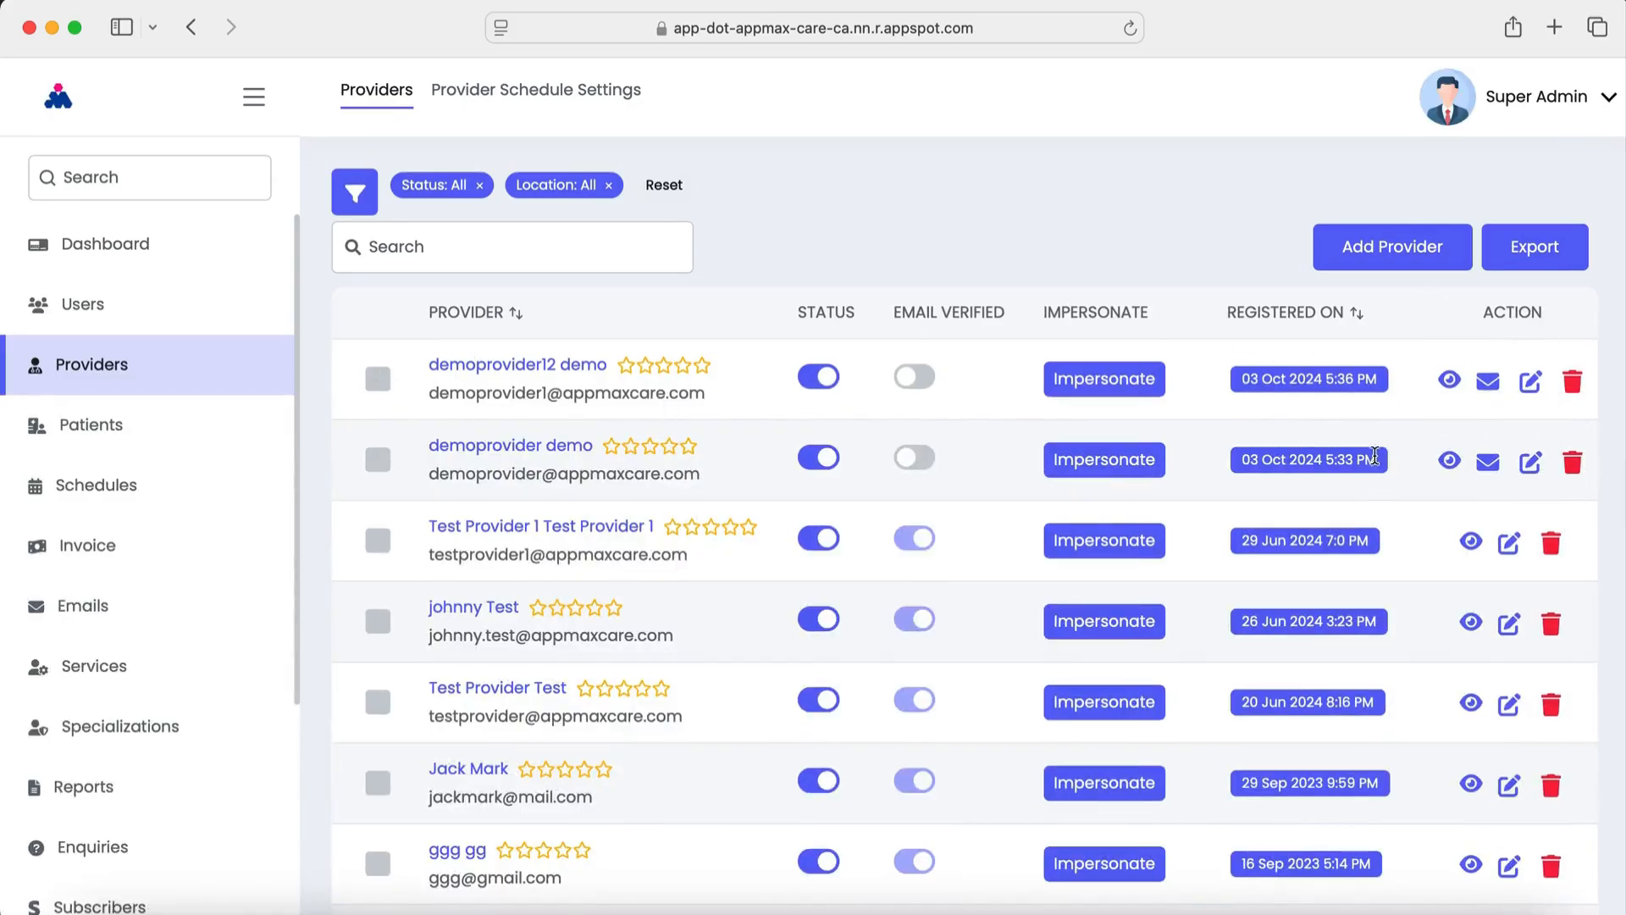
left_click(1399, 252)
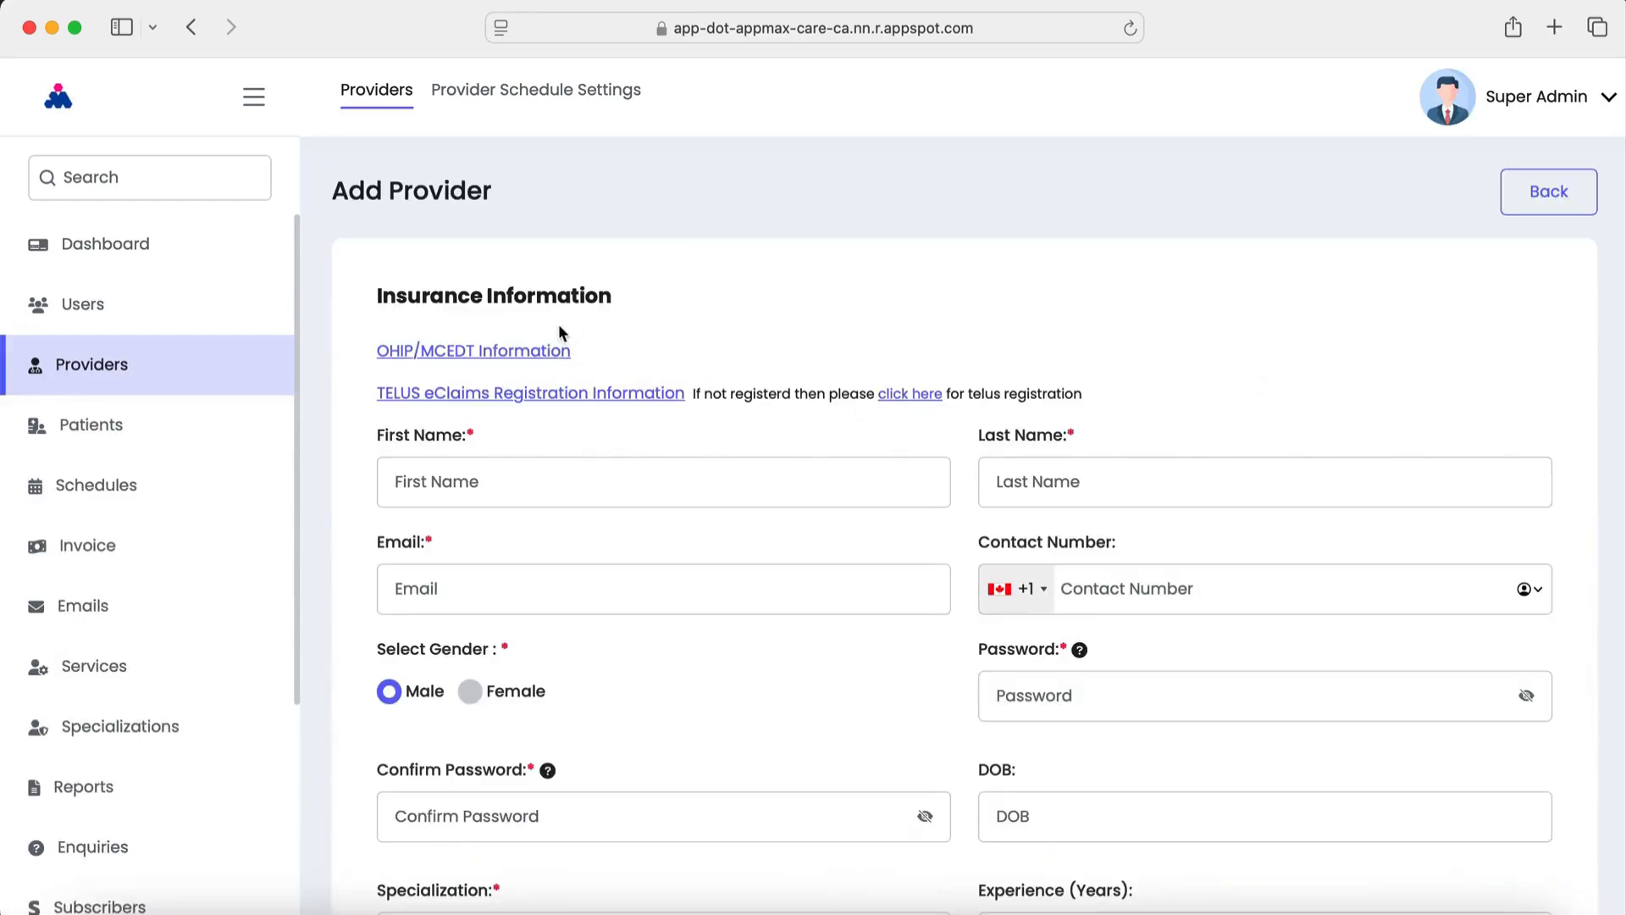
left_click(501, 348)
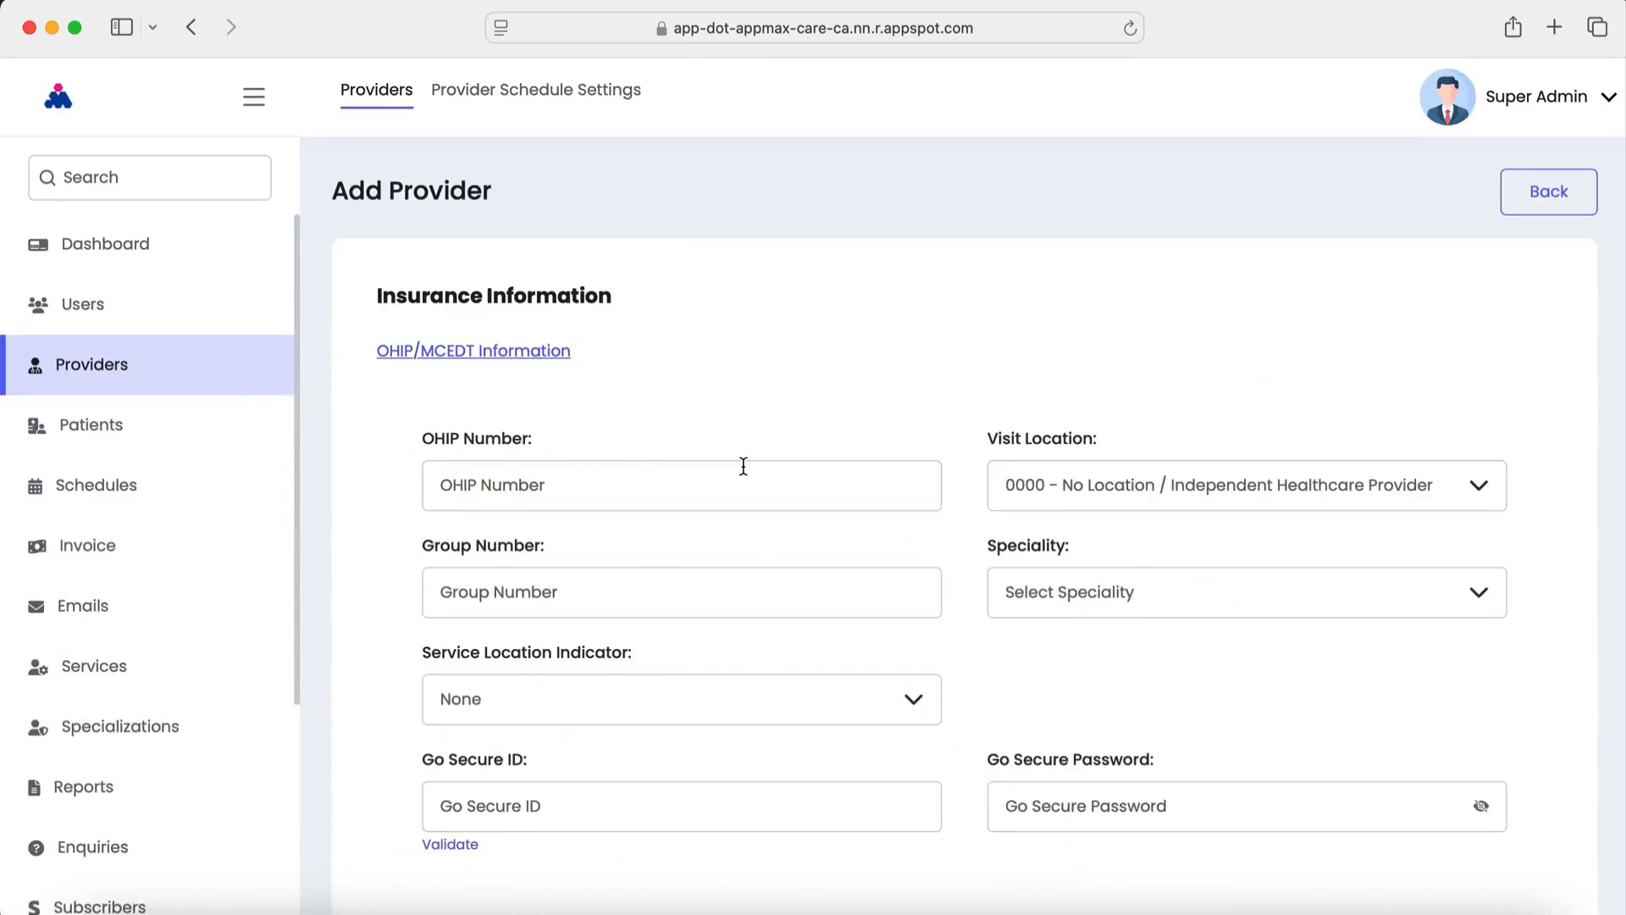
left_click(141, 356)
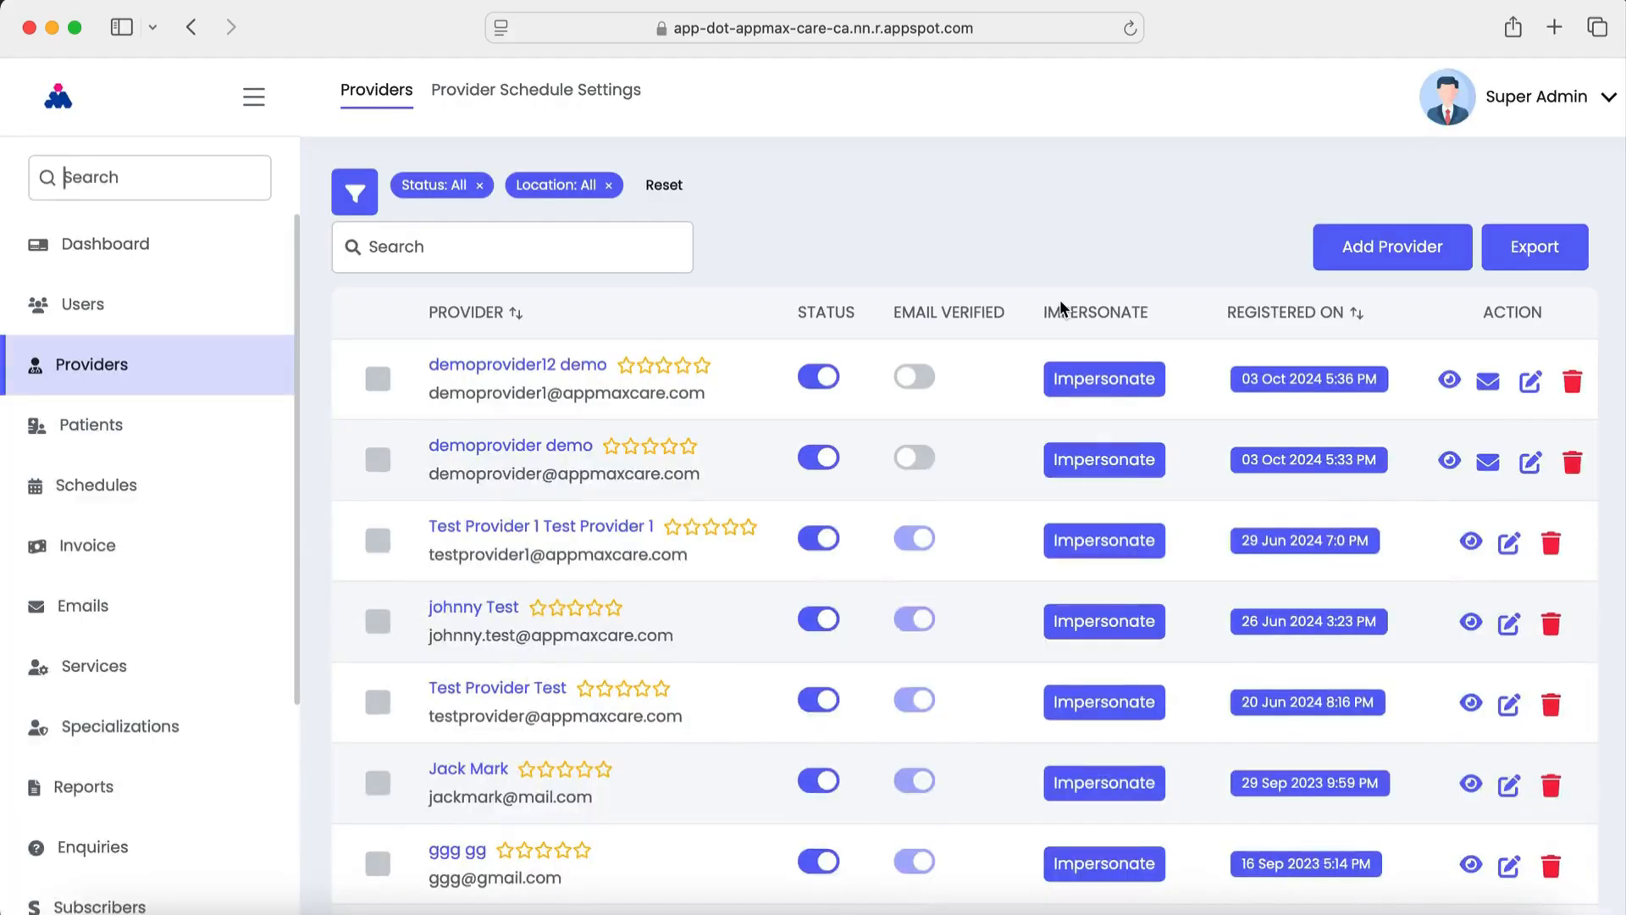
- Find the patient by first name in the patients list and open the record's OHIP payer details
left_click(63, 419)
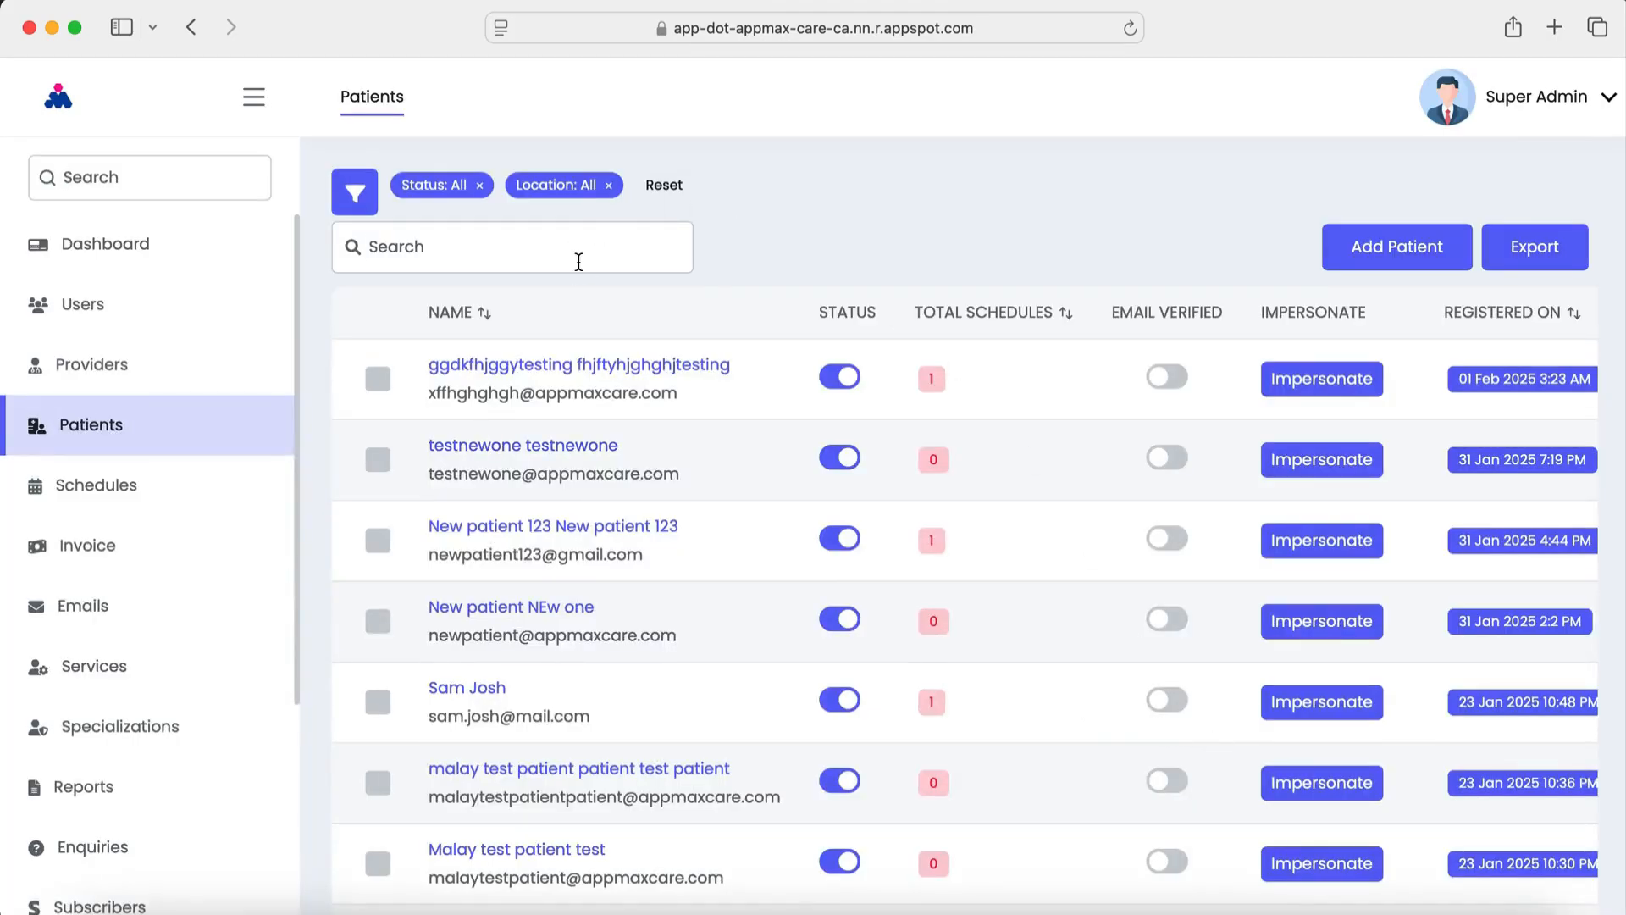
type("yogi")
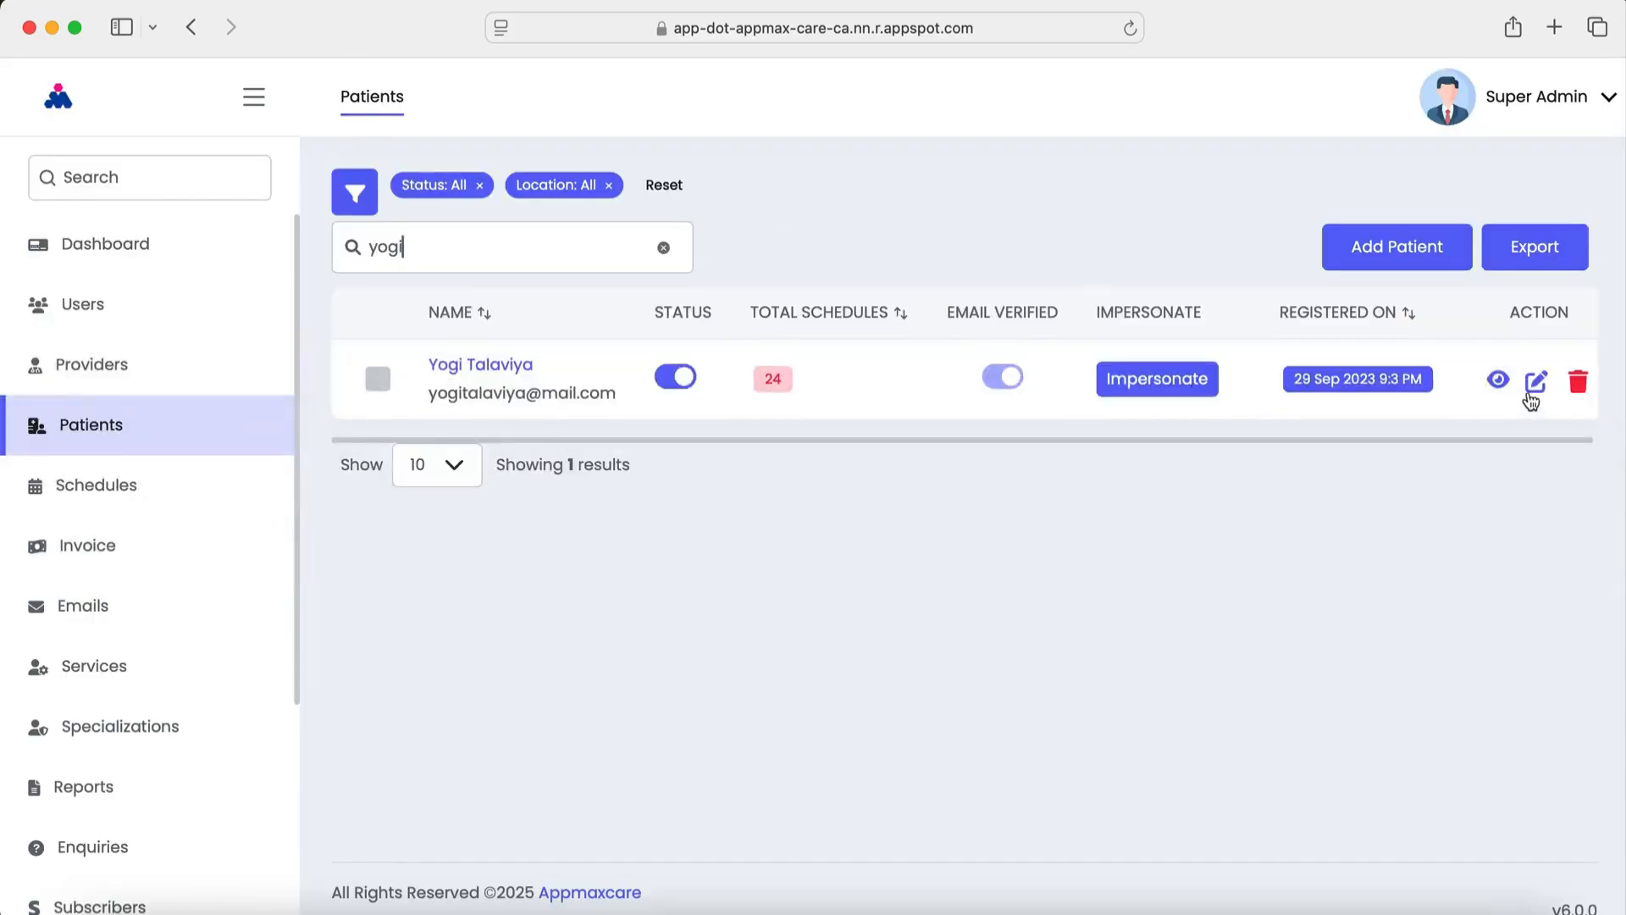
left_click(1535, 385)
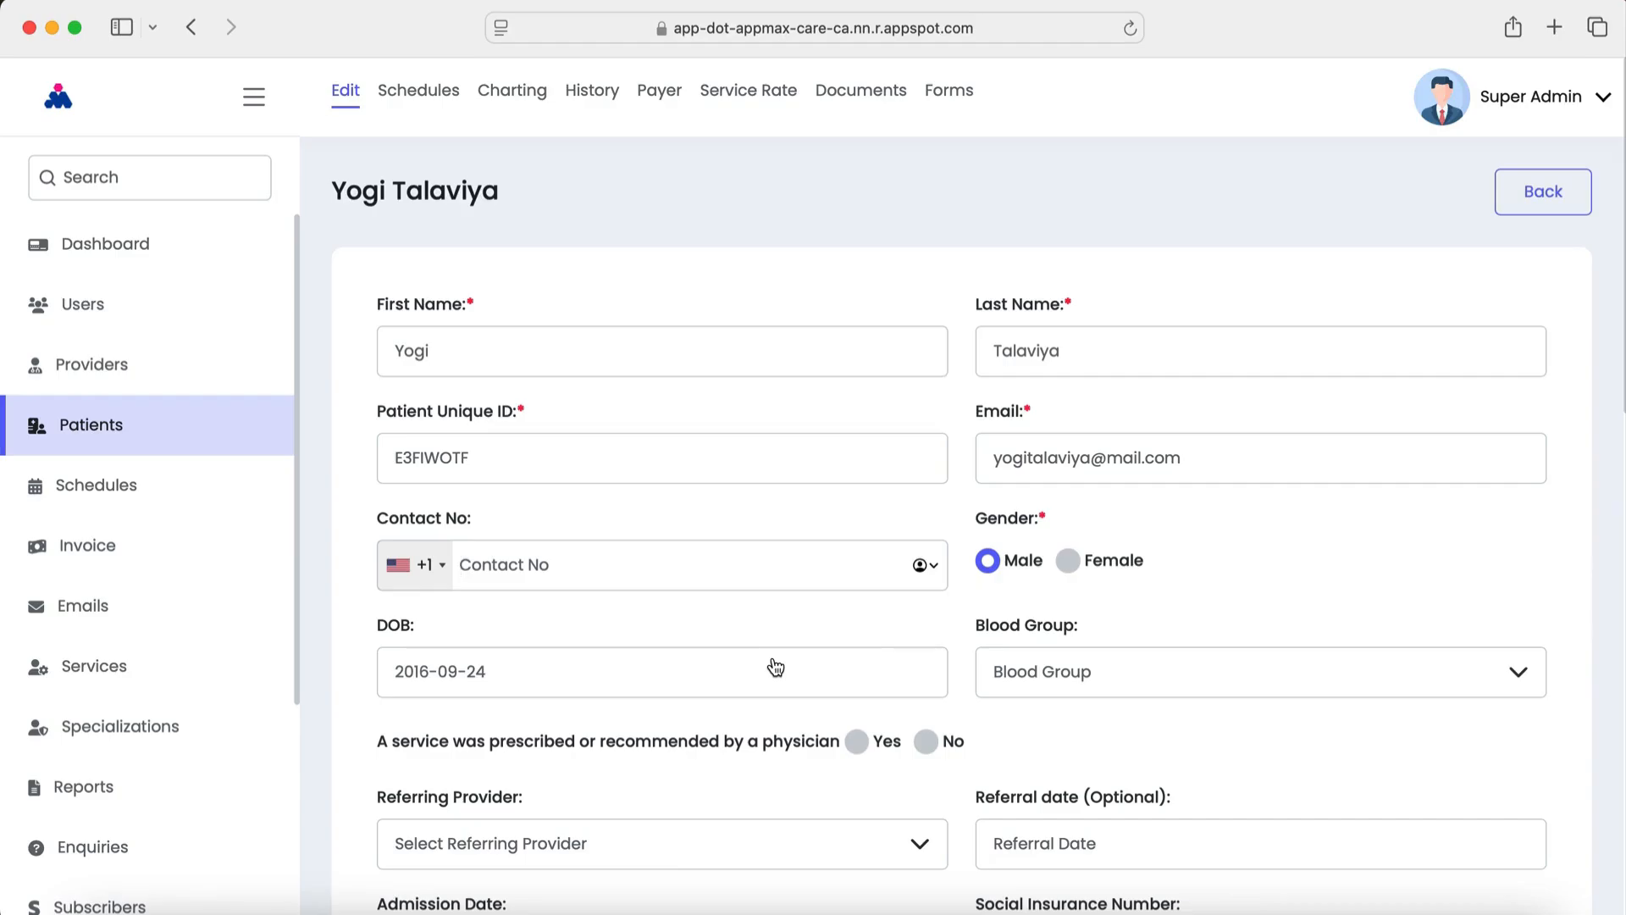
scroll(772, 658, "down", 5)
scroll(754, 415, "up", 5)
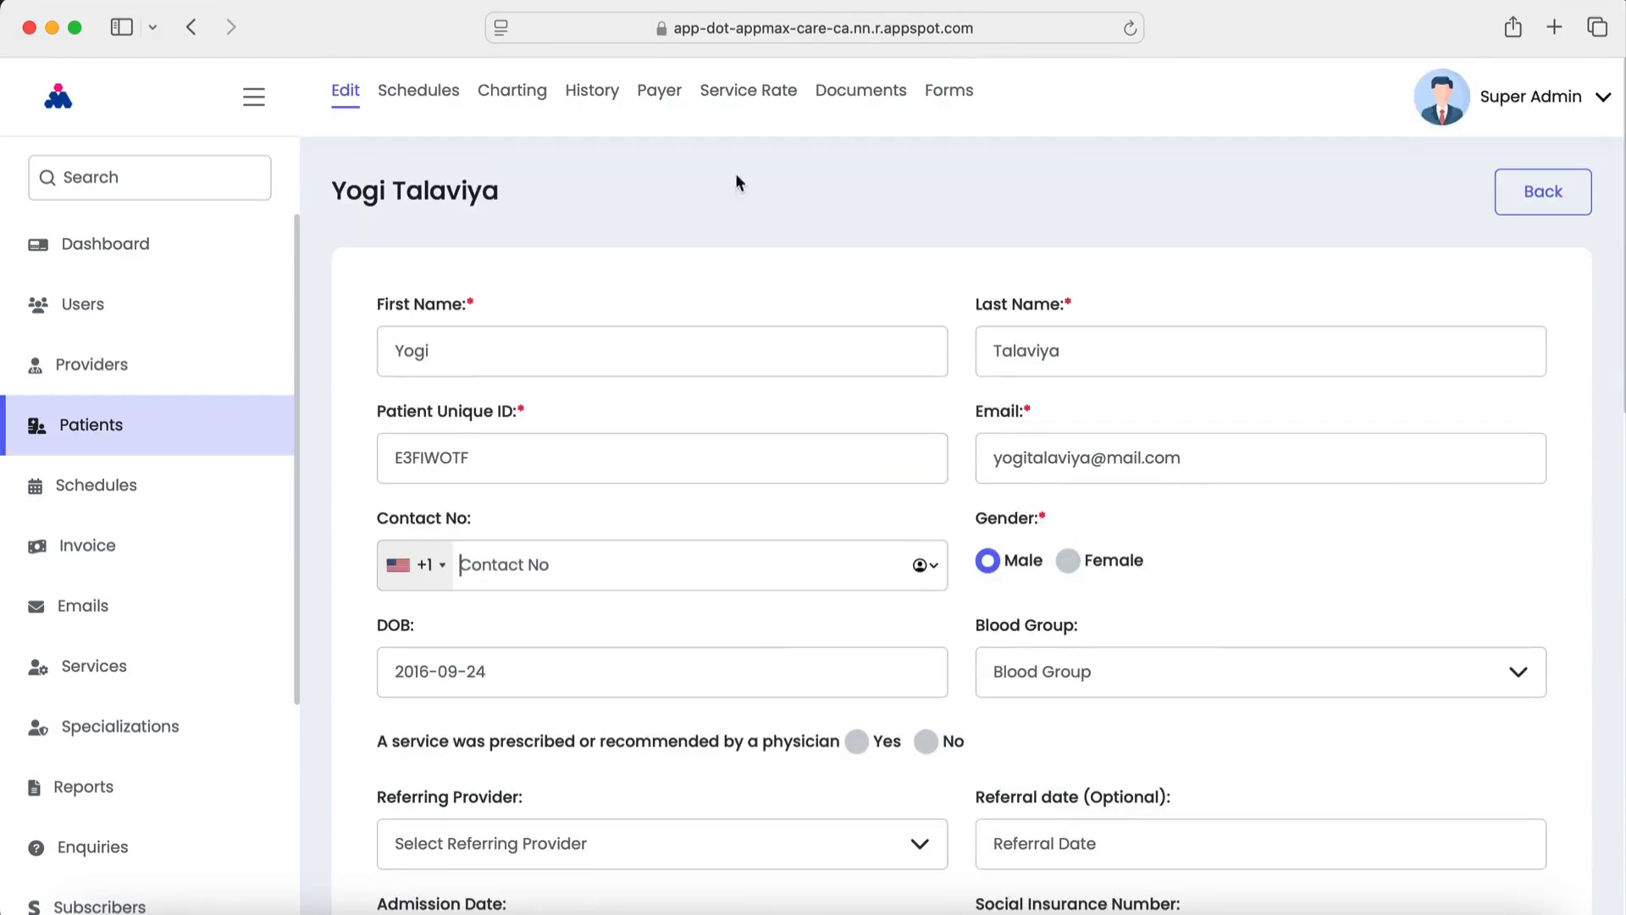
left_click(654, 94)
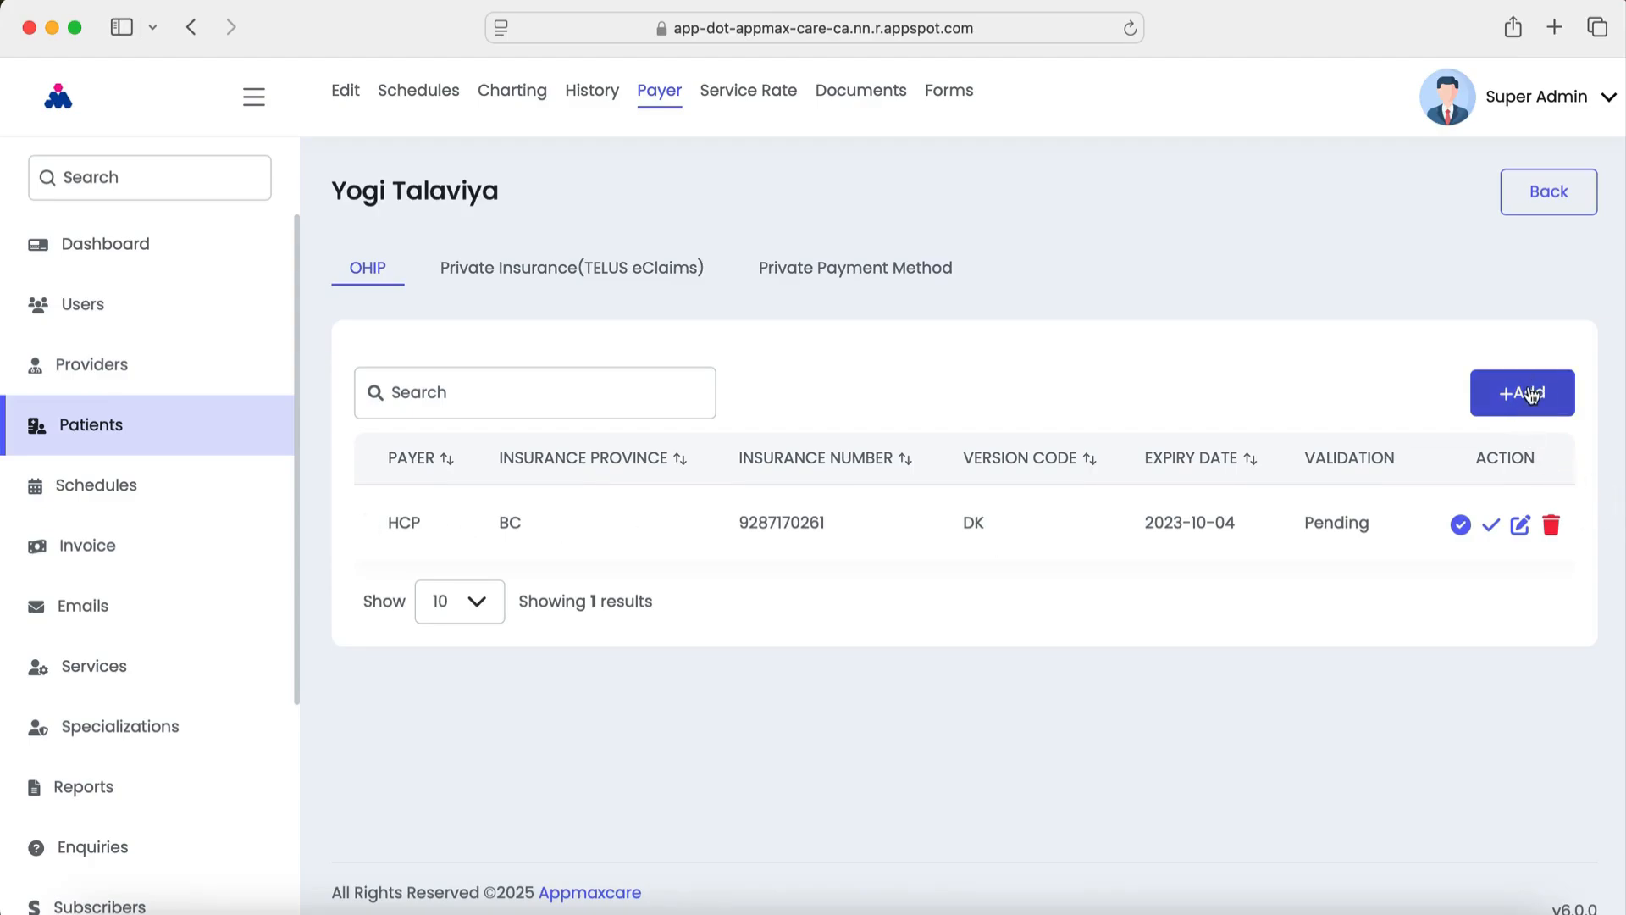
- Try to validate the patient's HCP health card with the previously viewed provider, and close the validation dialog
left_click(1493, 529)
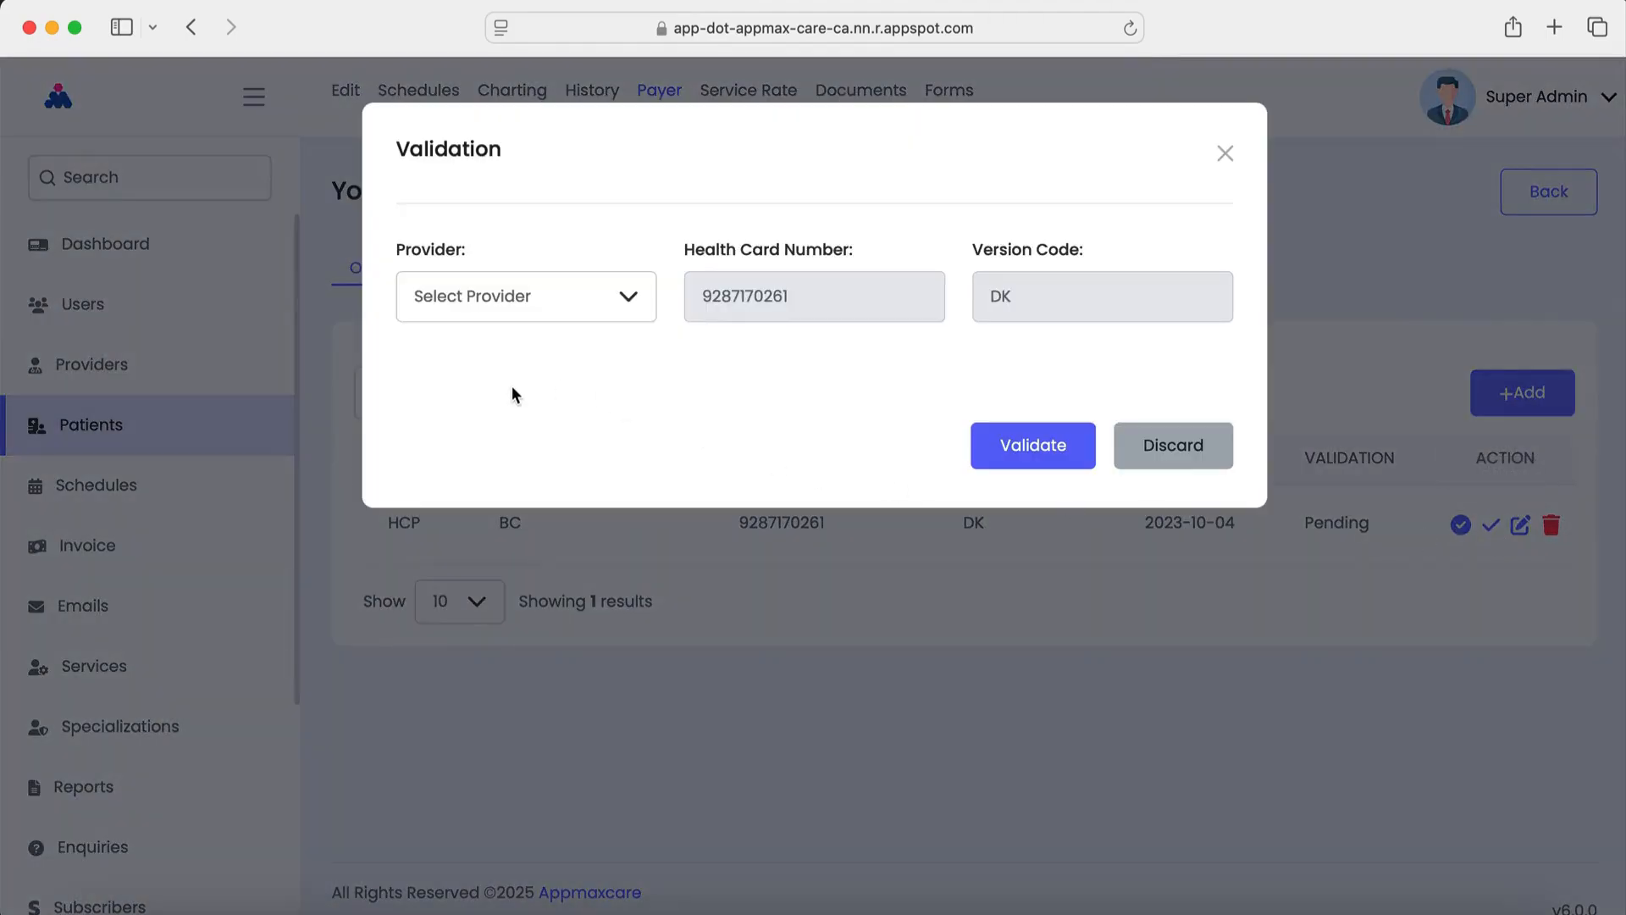
left_click(627, 298)
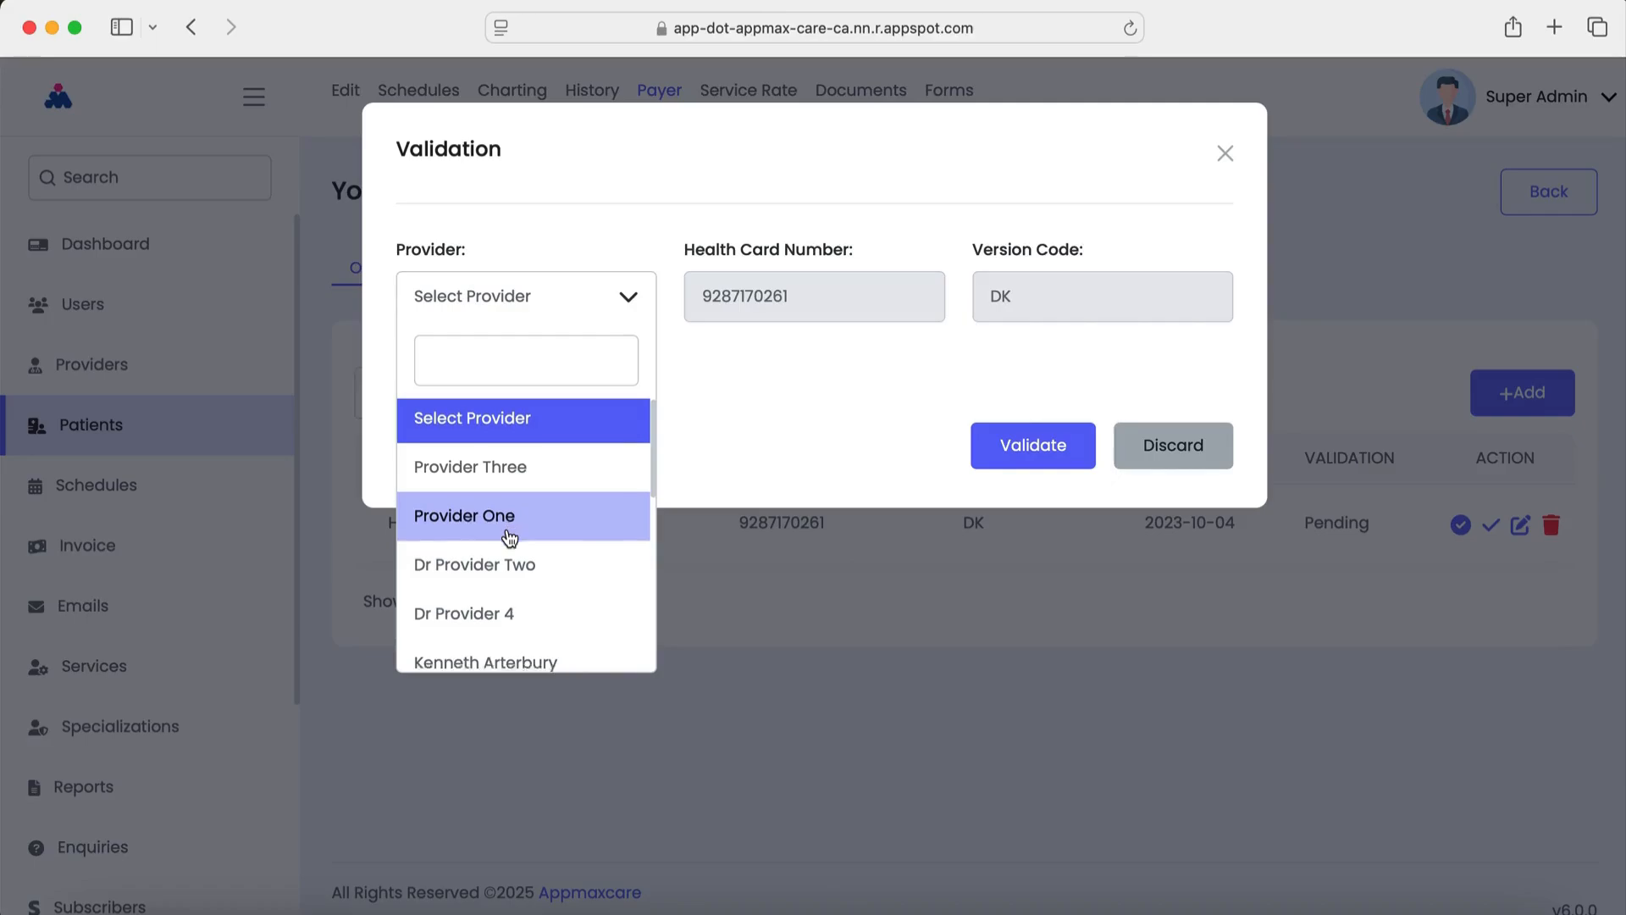
scroll(509, 537, "down", 5)
scroll(499, 520, "up", 2)
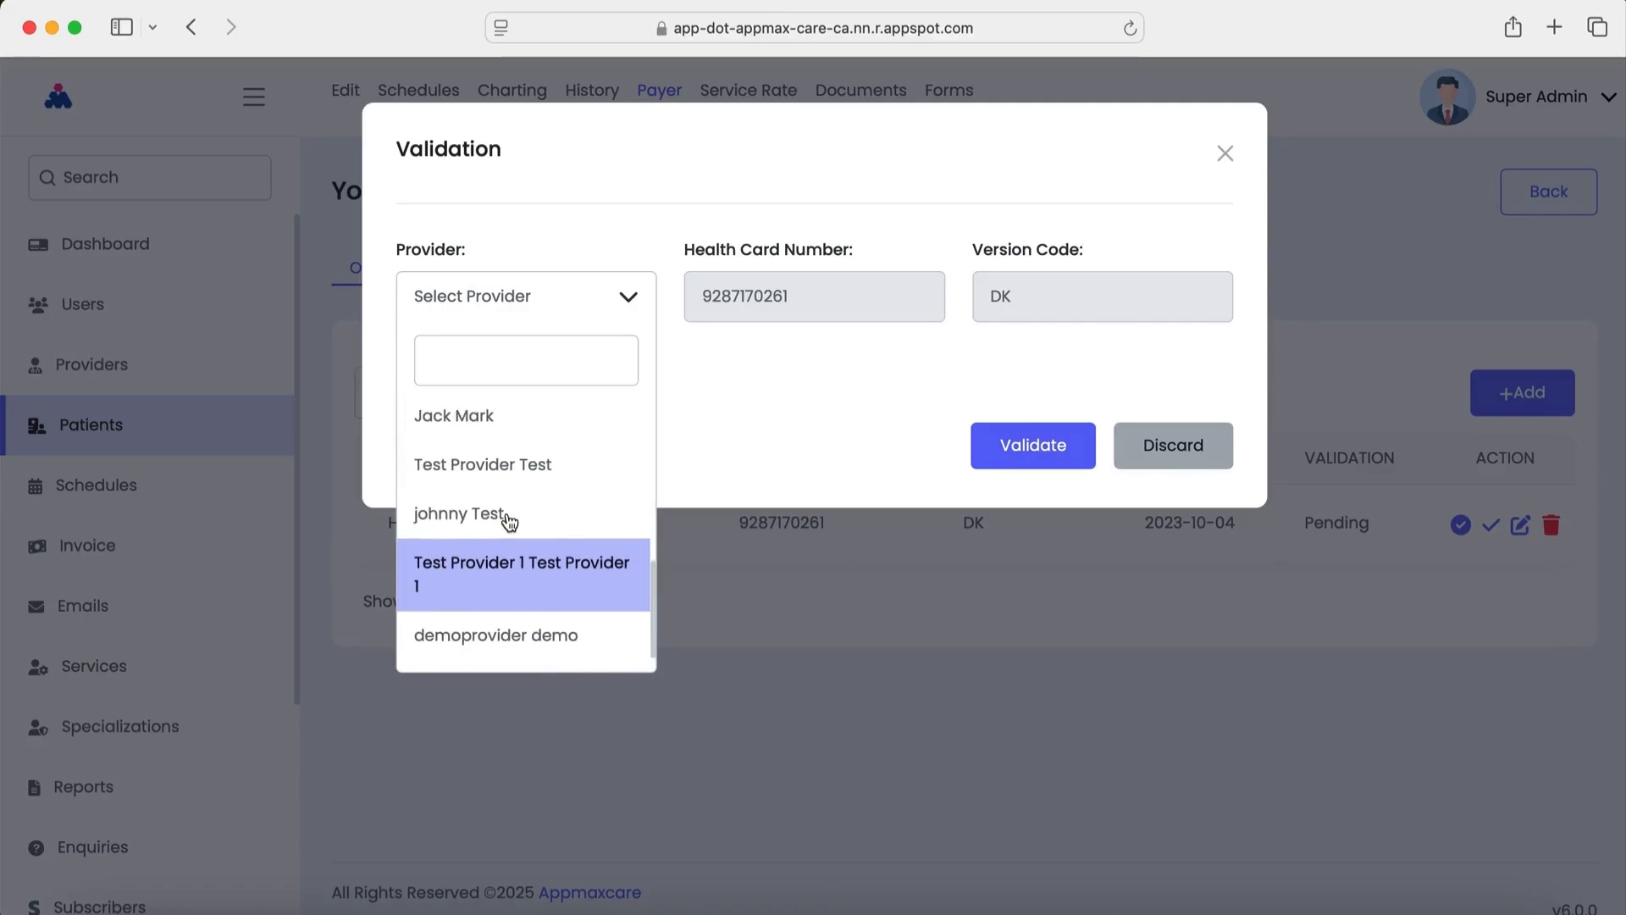
left_click(499, 426)
left_click(1083, 454)
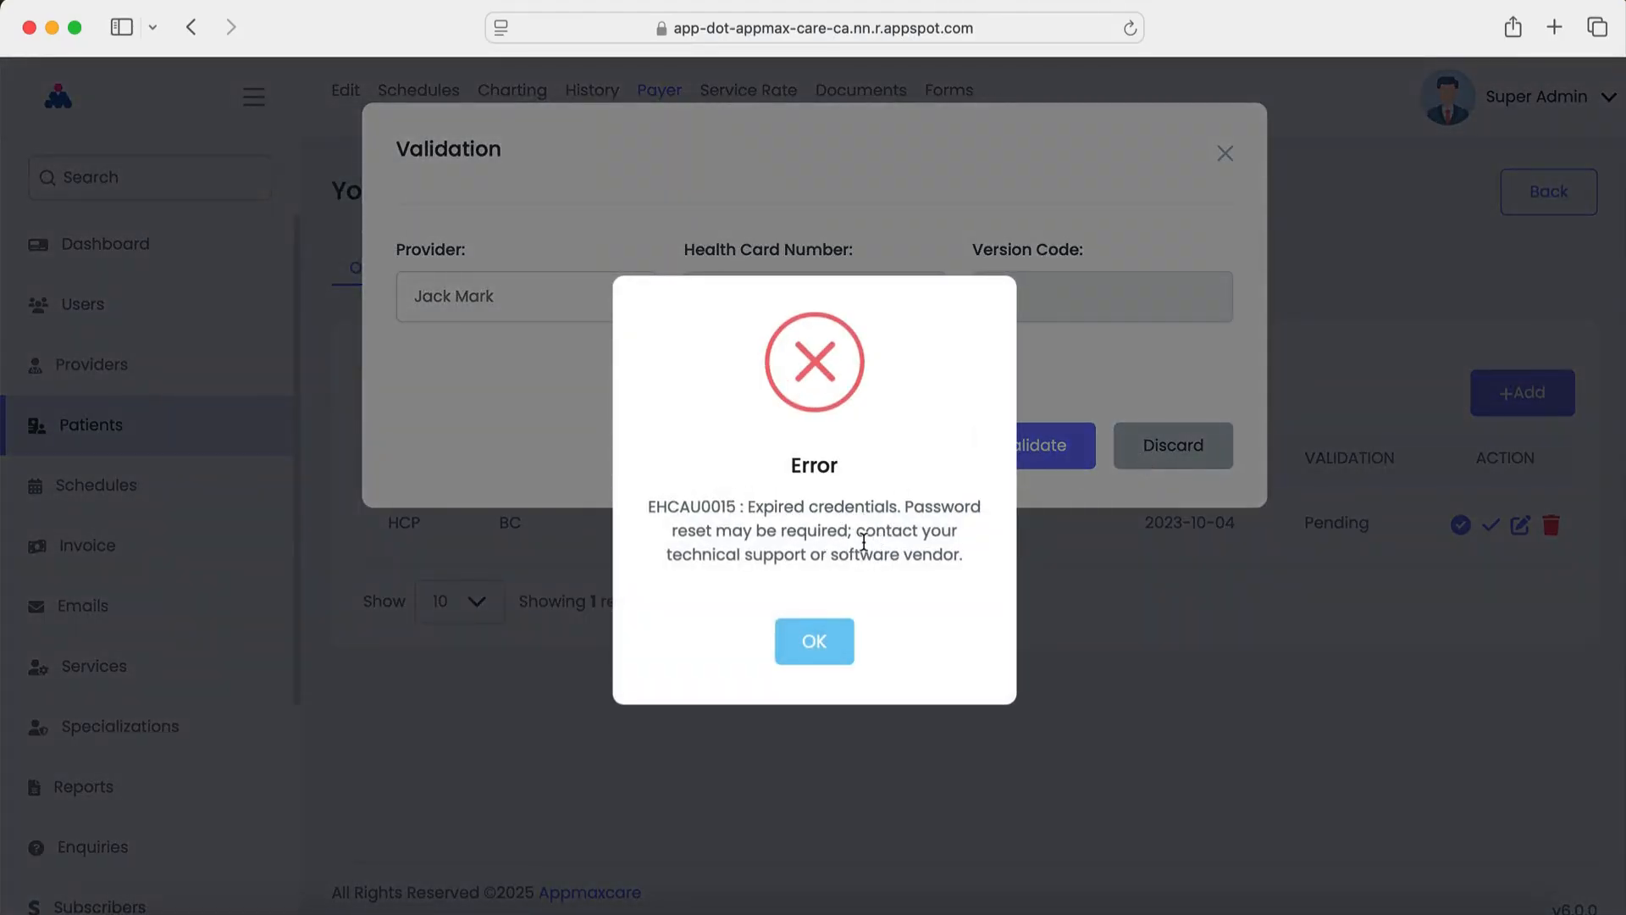
left_click(808, 658)
left_click(1225, 154)
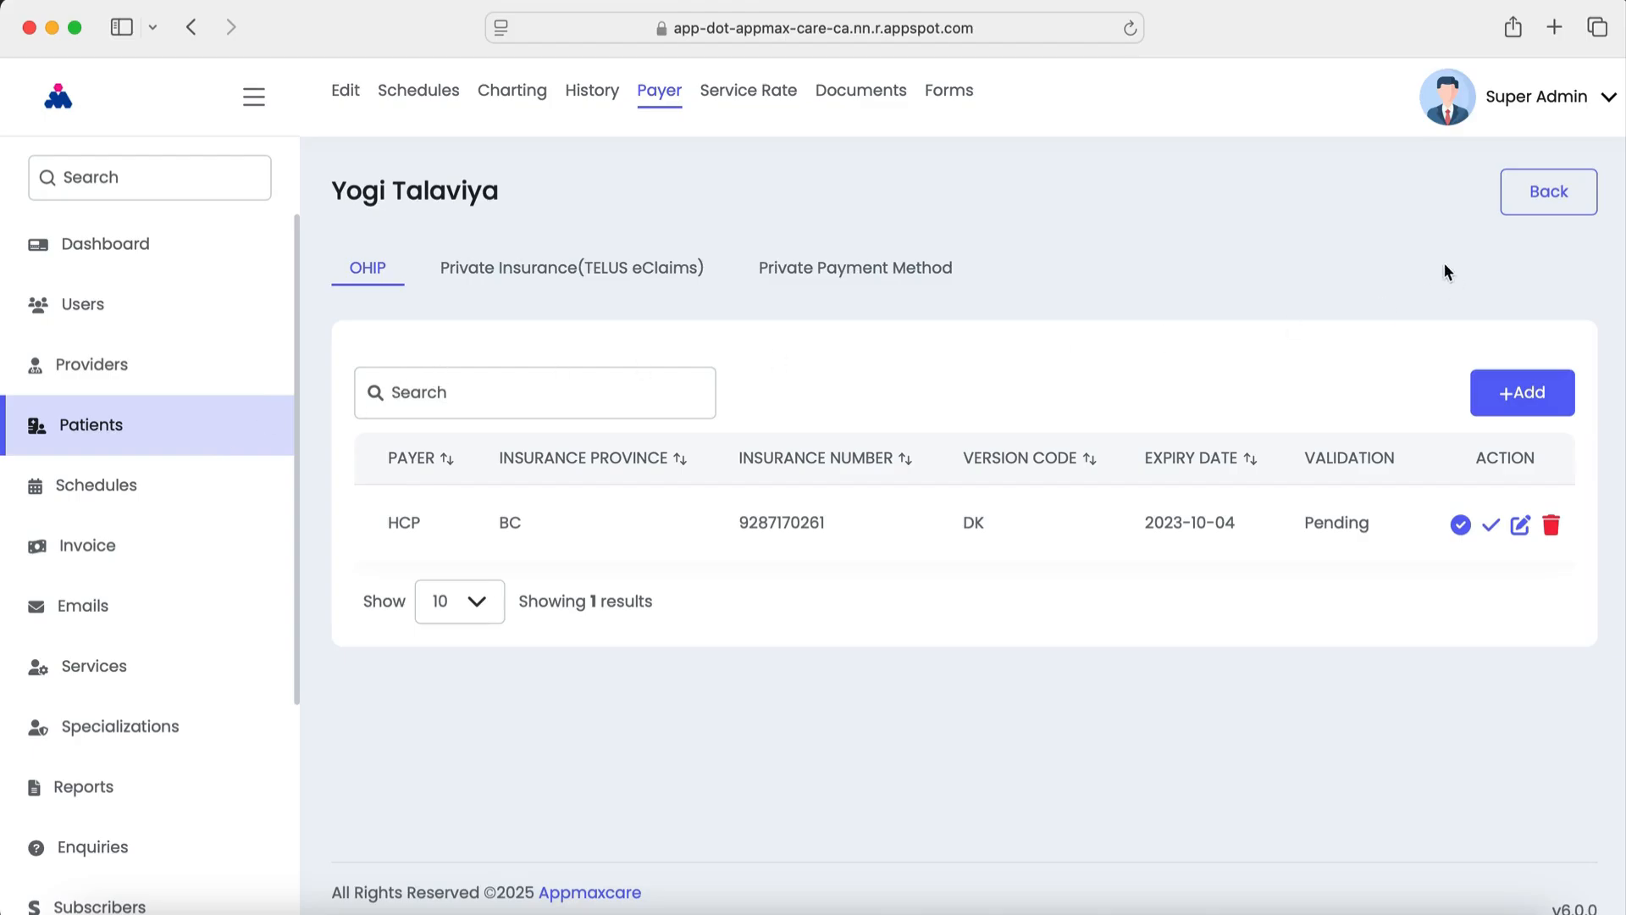
- Review the payer and insurance province options for adding an OHIP payer, and close the form without saving
left_click(1522, 413)
left_click(853, 314)
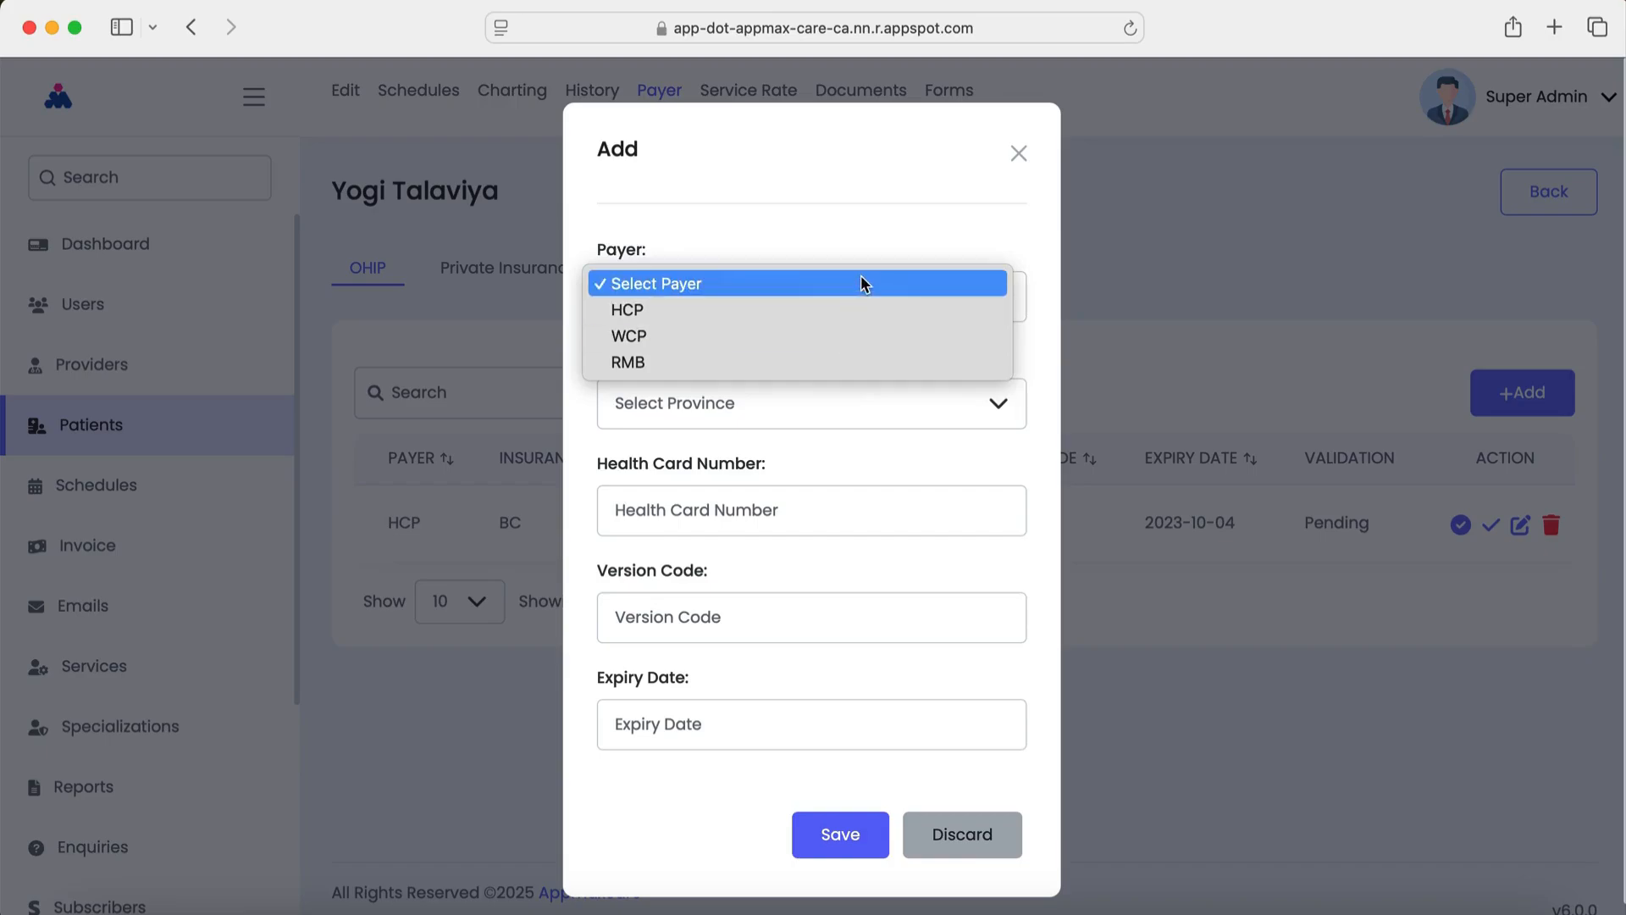
left_click(892, 219)
left_click(848, 405)
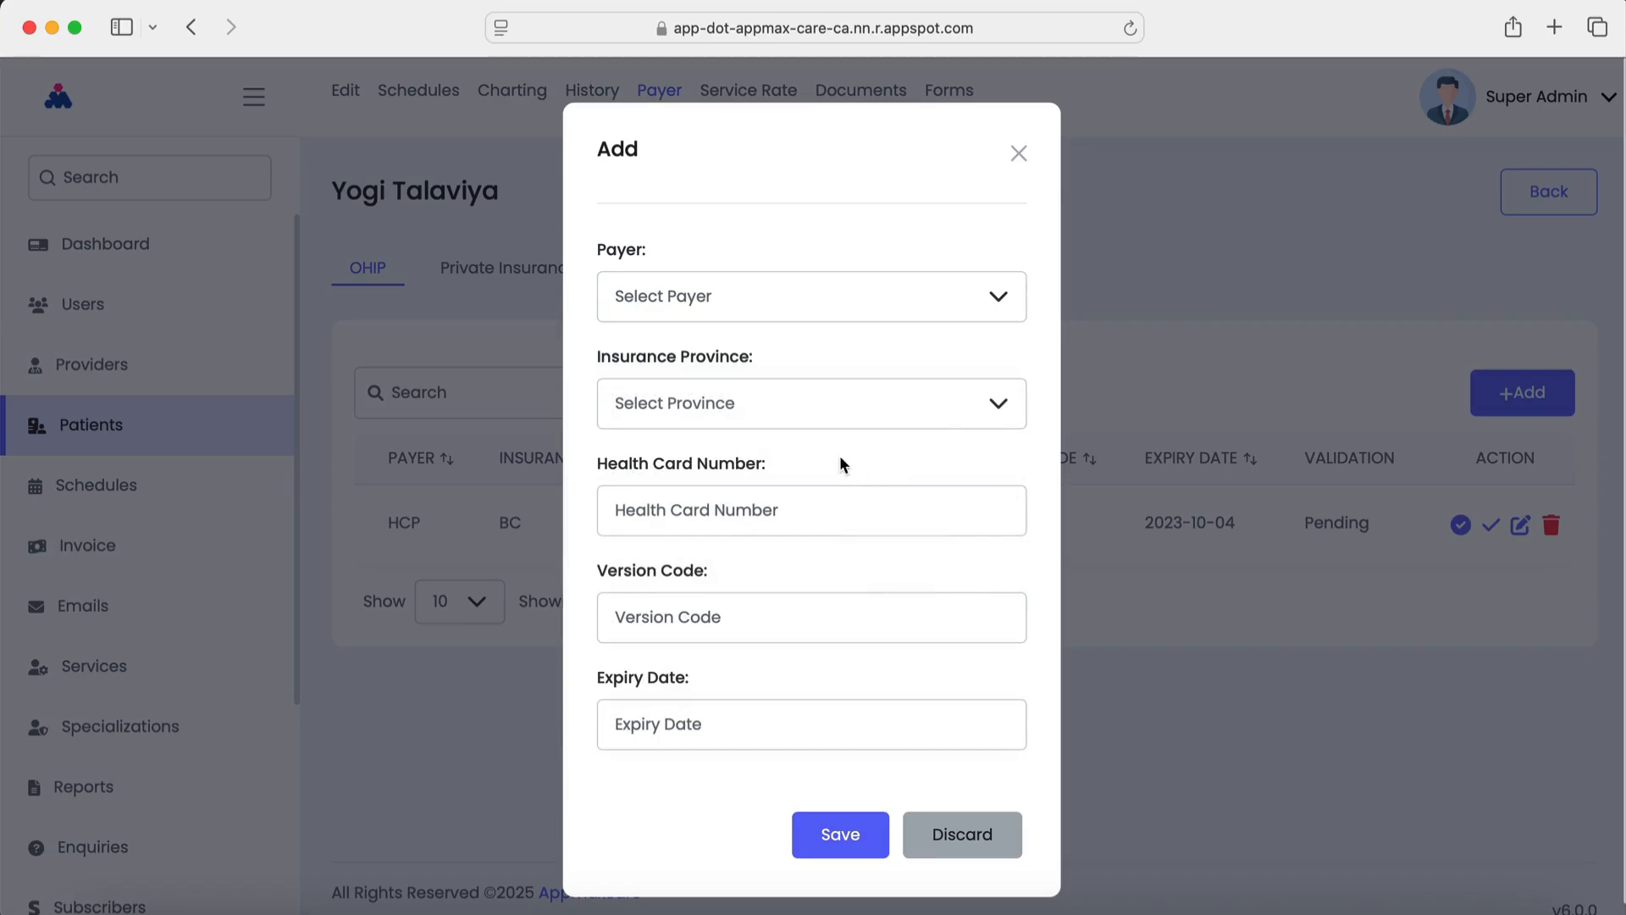
left_click(684, 408)
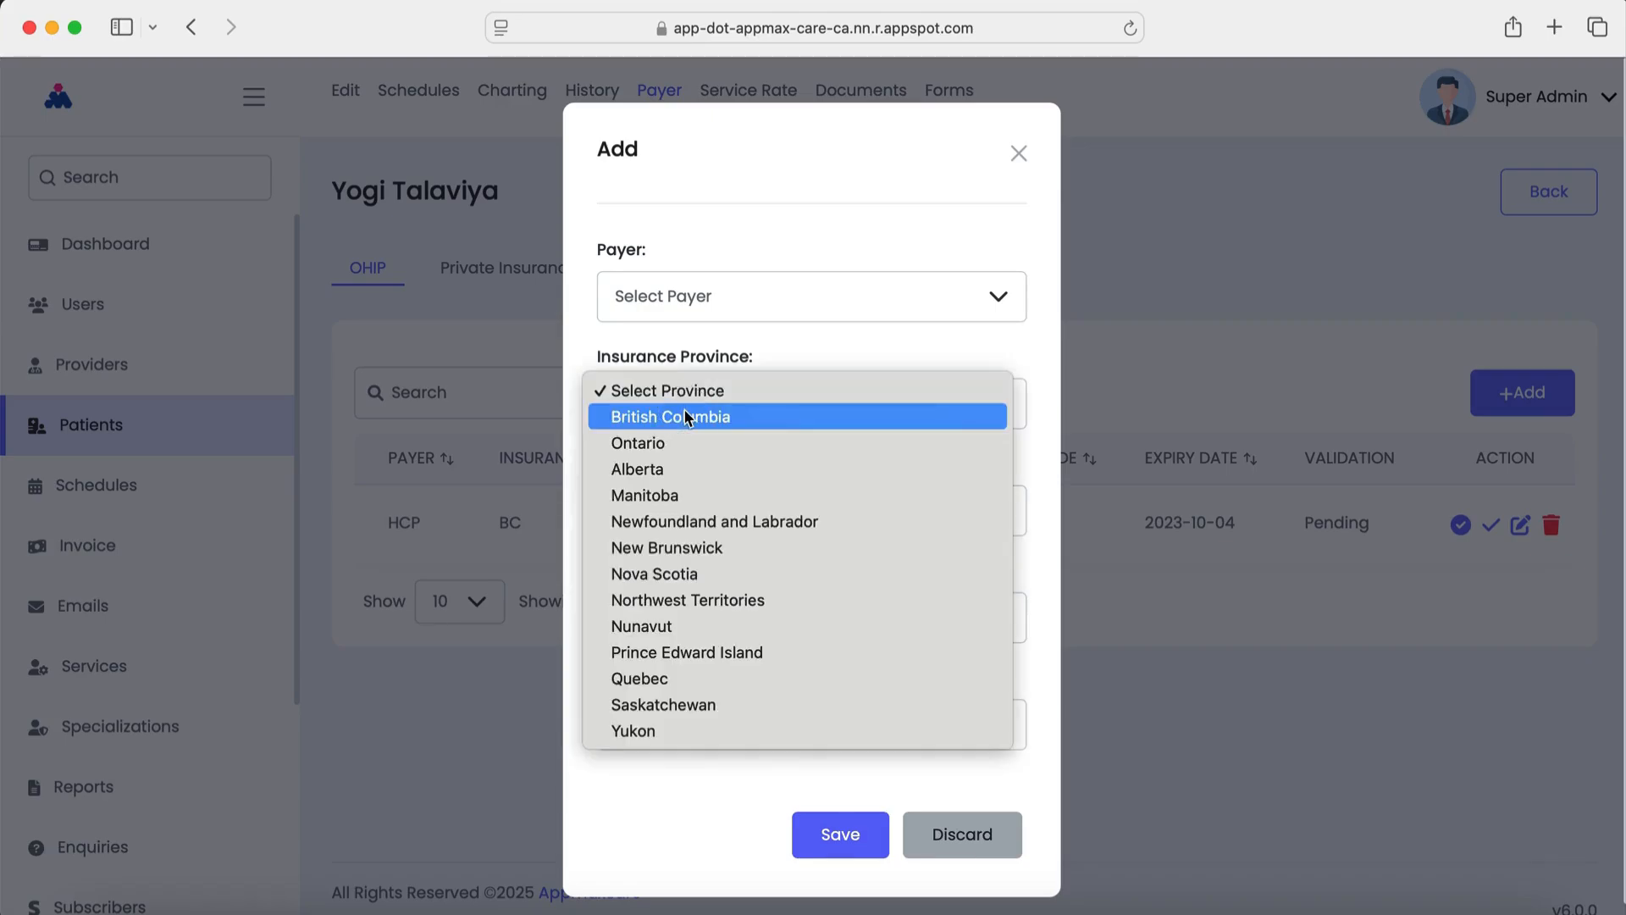
left_click(929, 357)
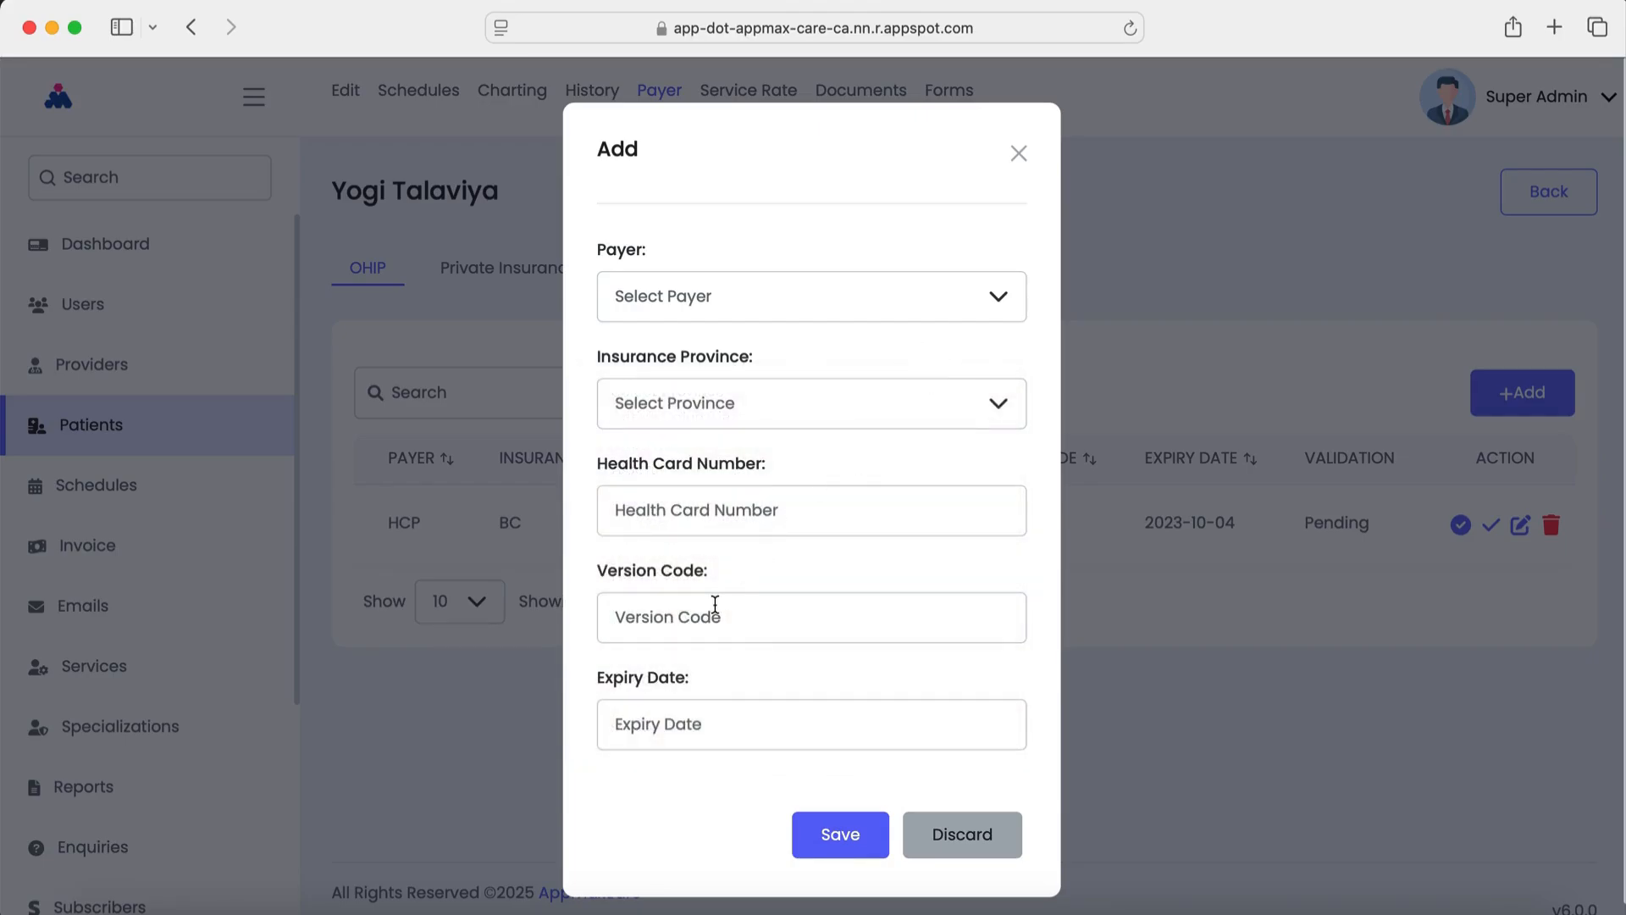
left_click(1023, 158)
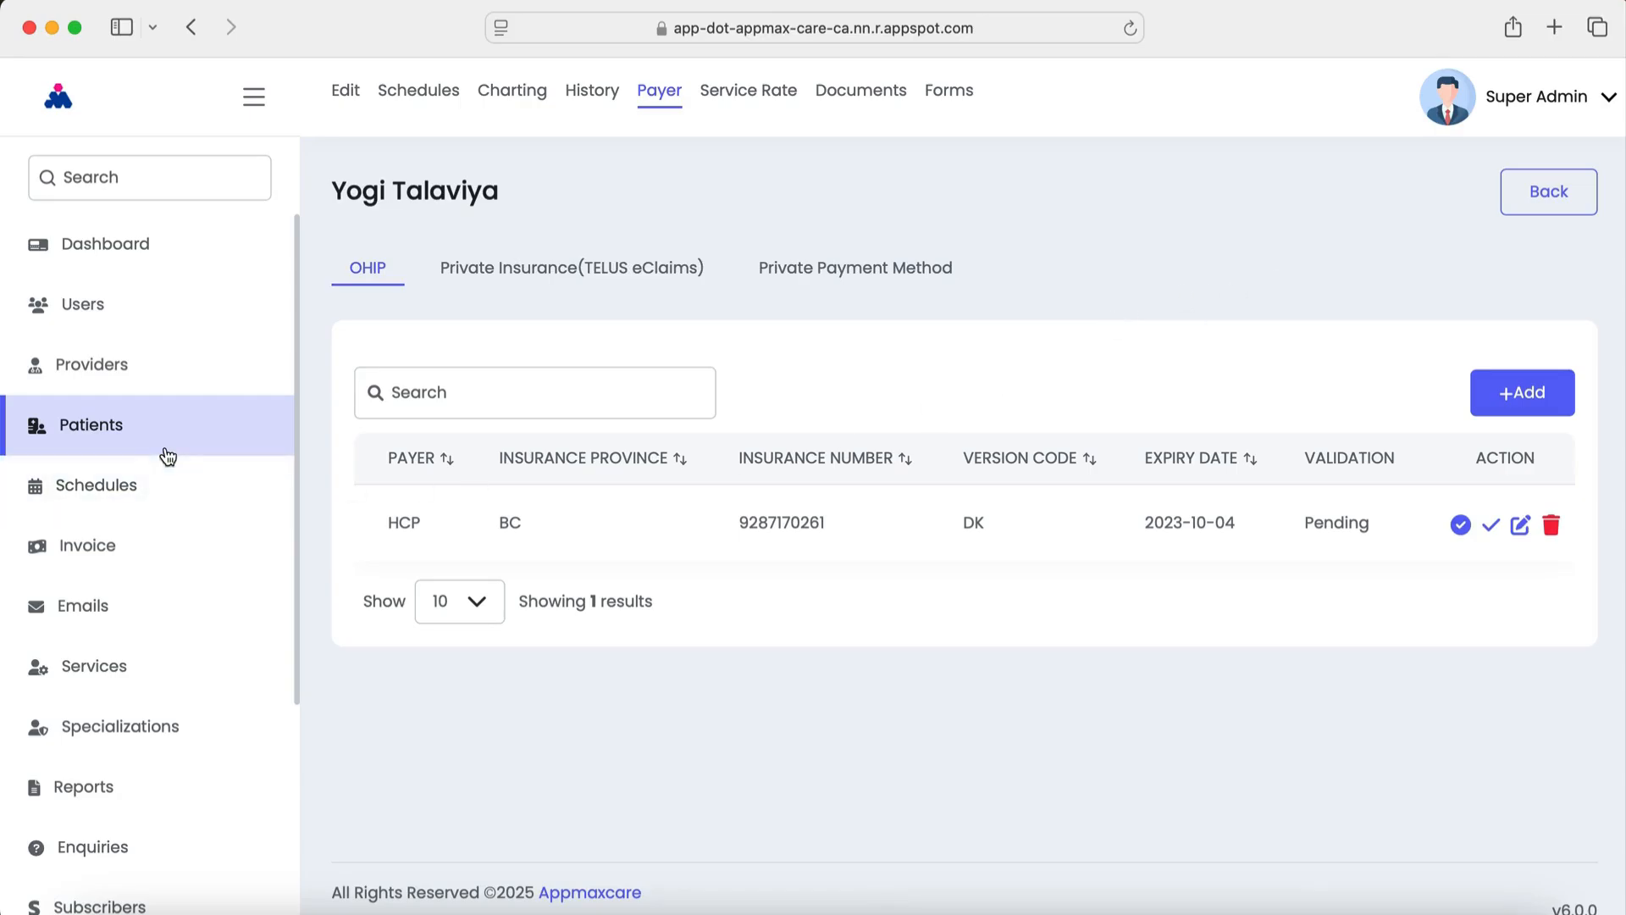
- Review the OHIP insurance fields and province options on a new patient form, and return to the patients list
left_click(1505, 185)
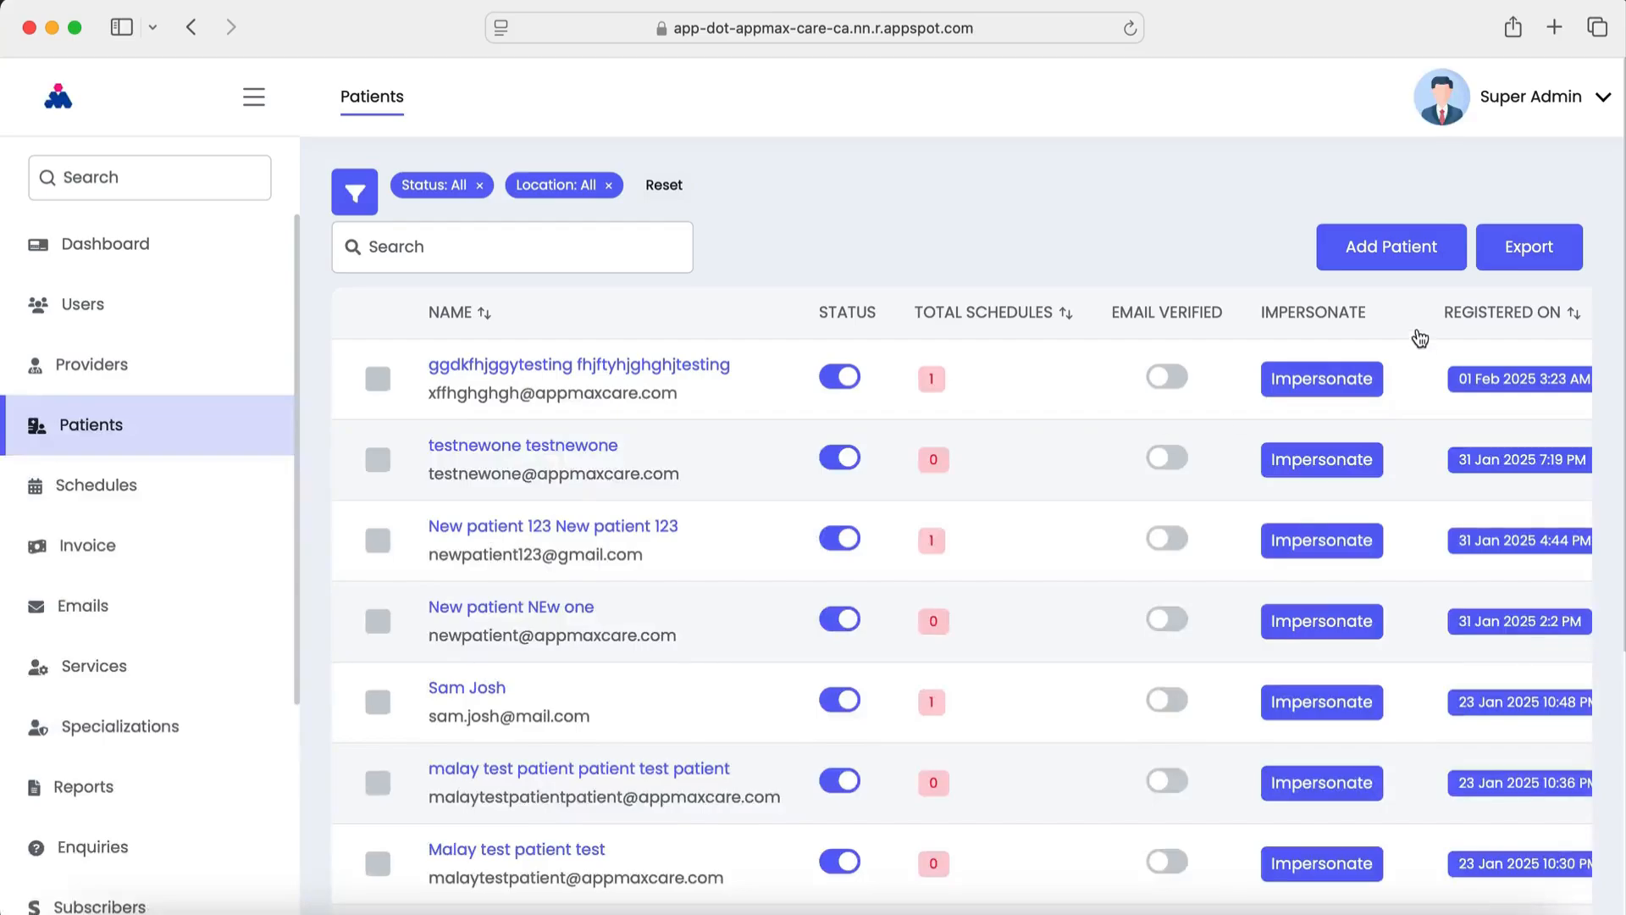
left_click(1401, 250)
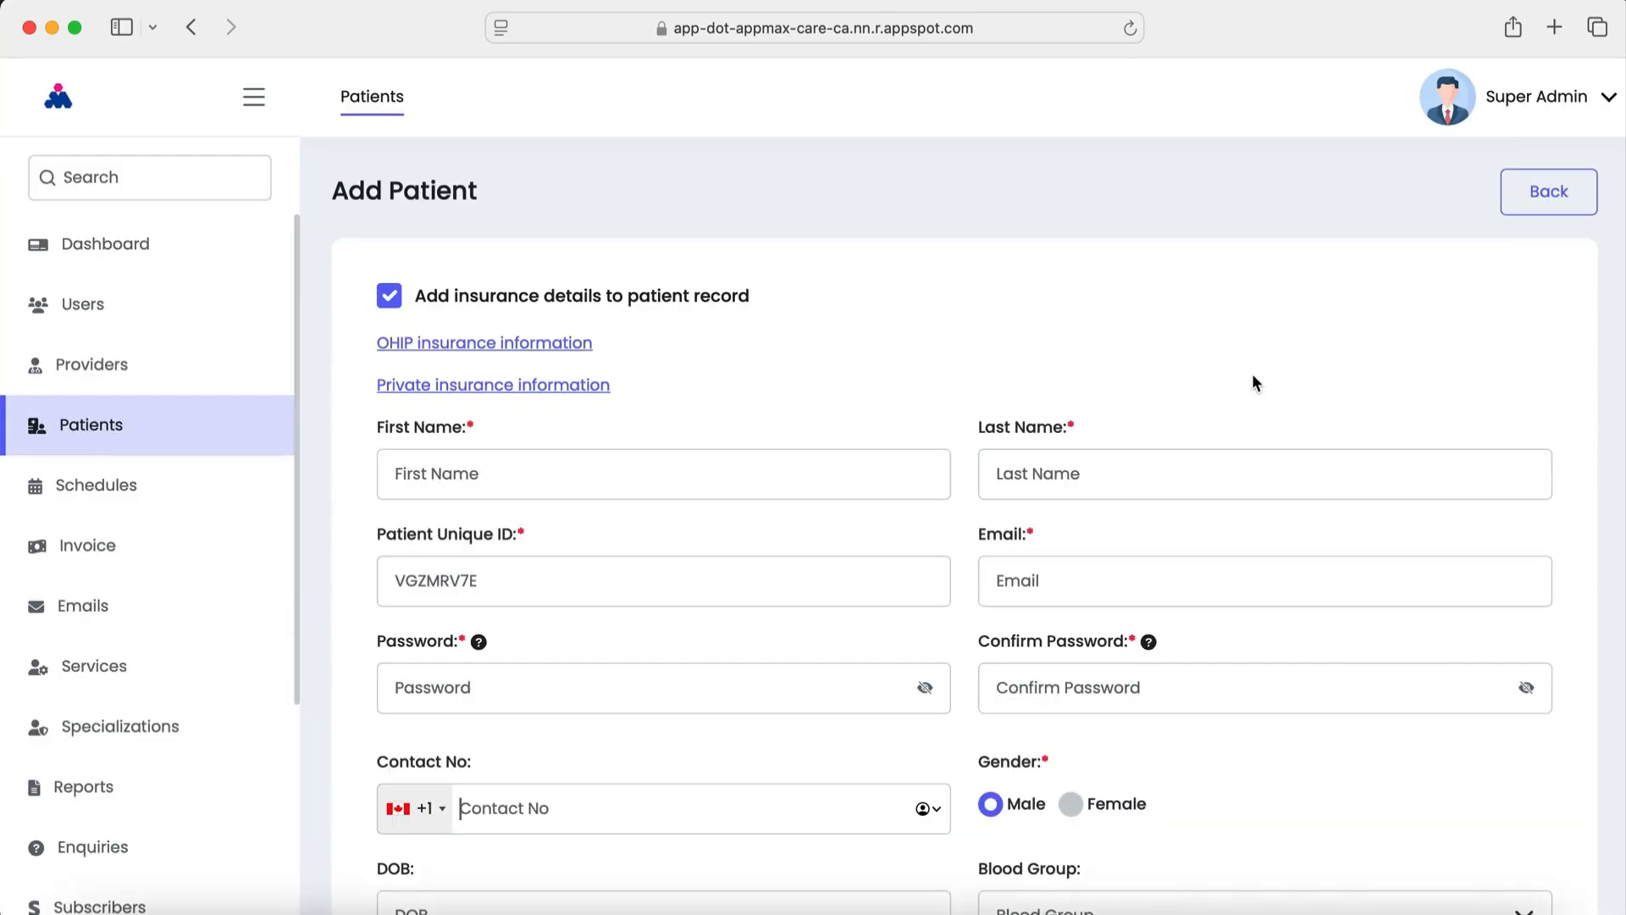
left_click(537, 343)
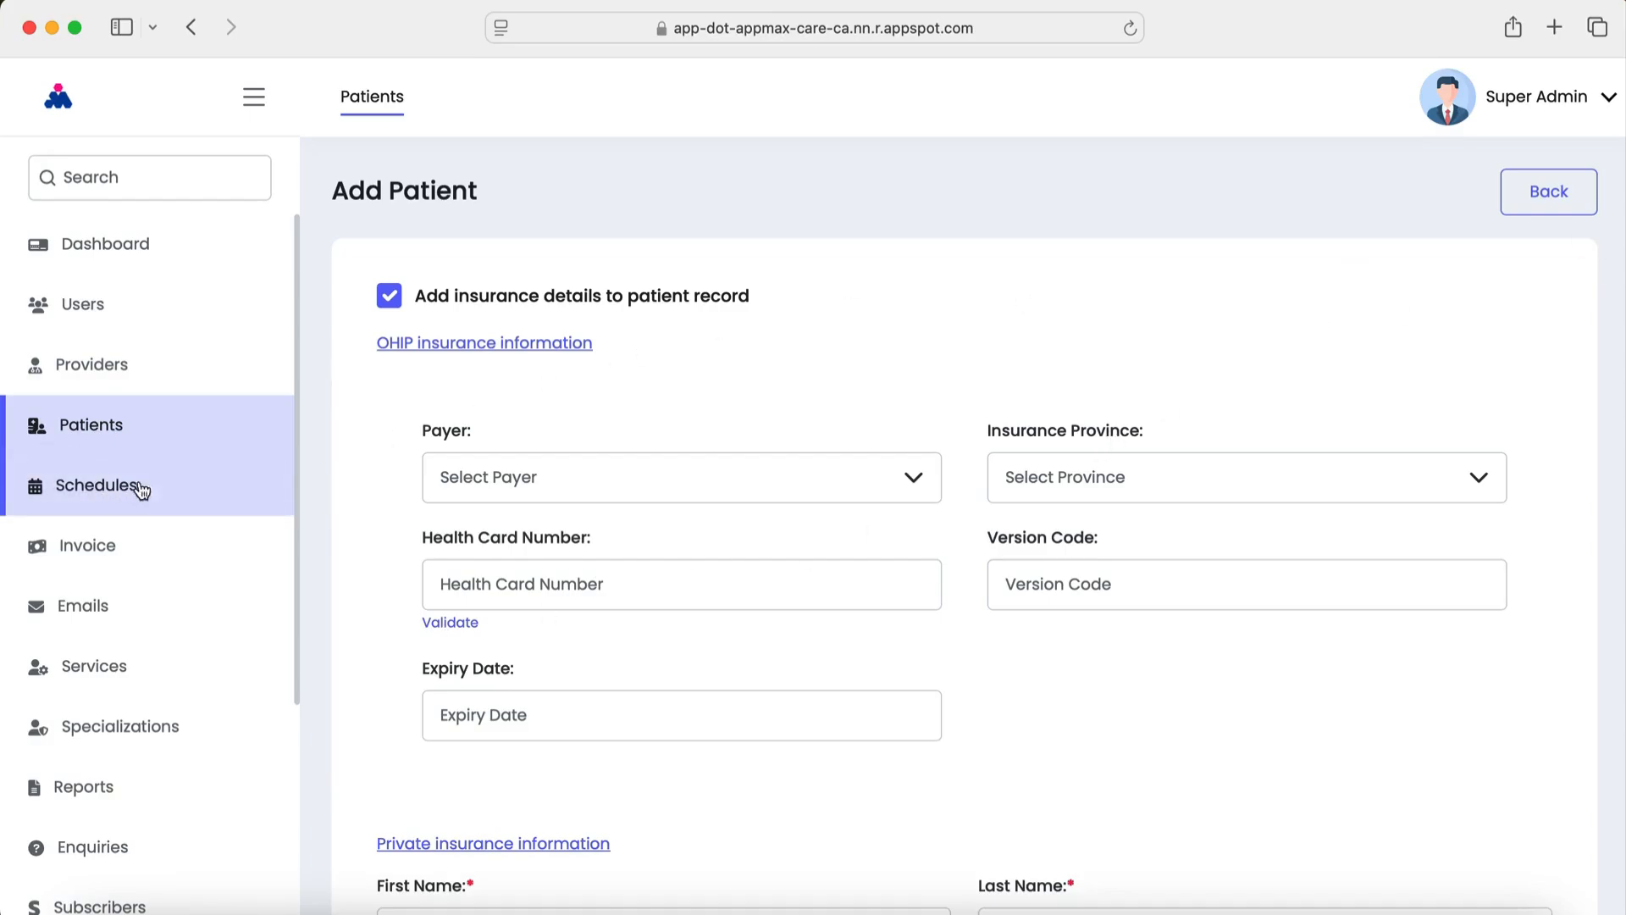
left_click(746, 465)
left_click(744, 462)
left_click(1107, 482)
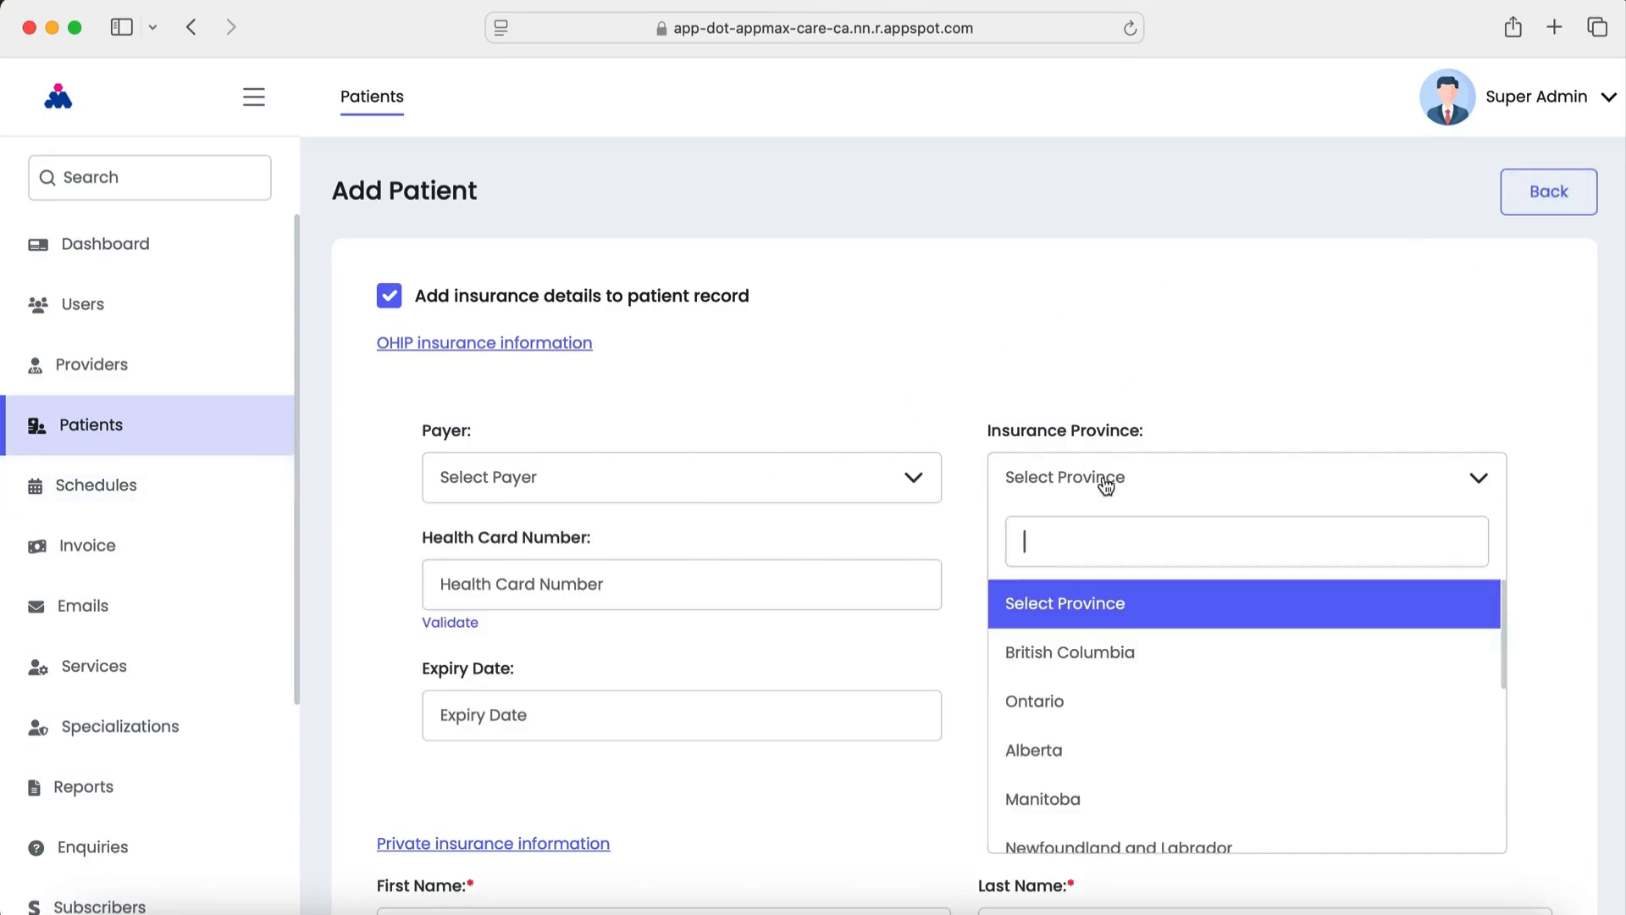
left_click(1107, 483)
left_click(1558, 193)
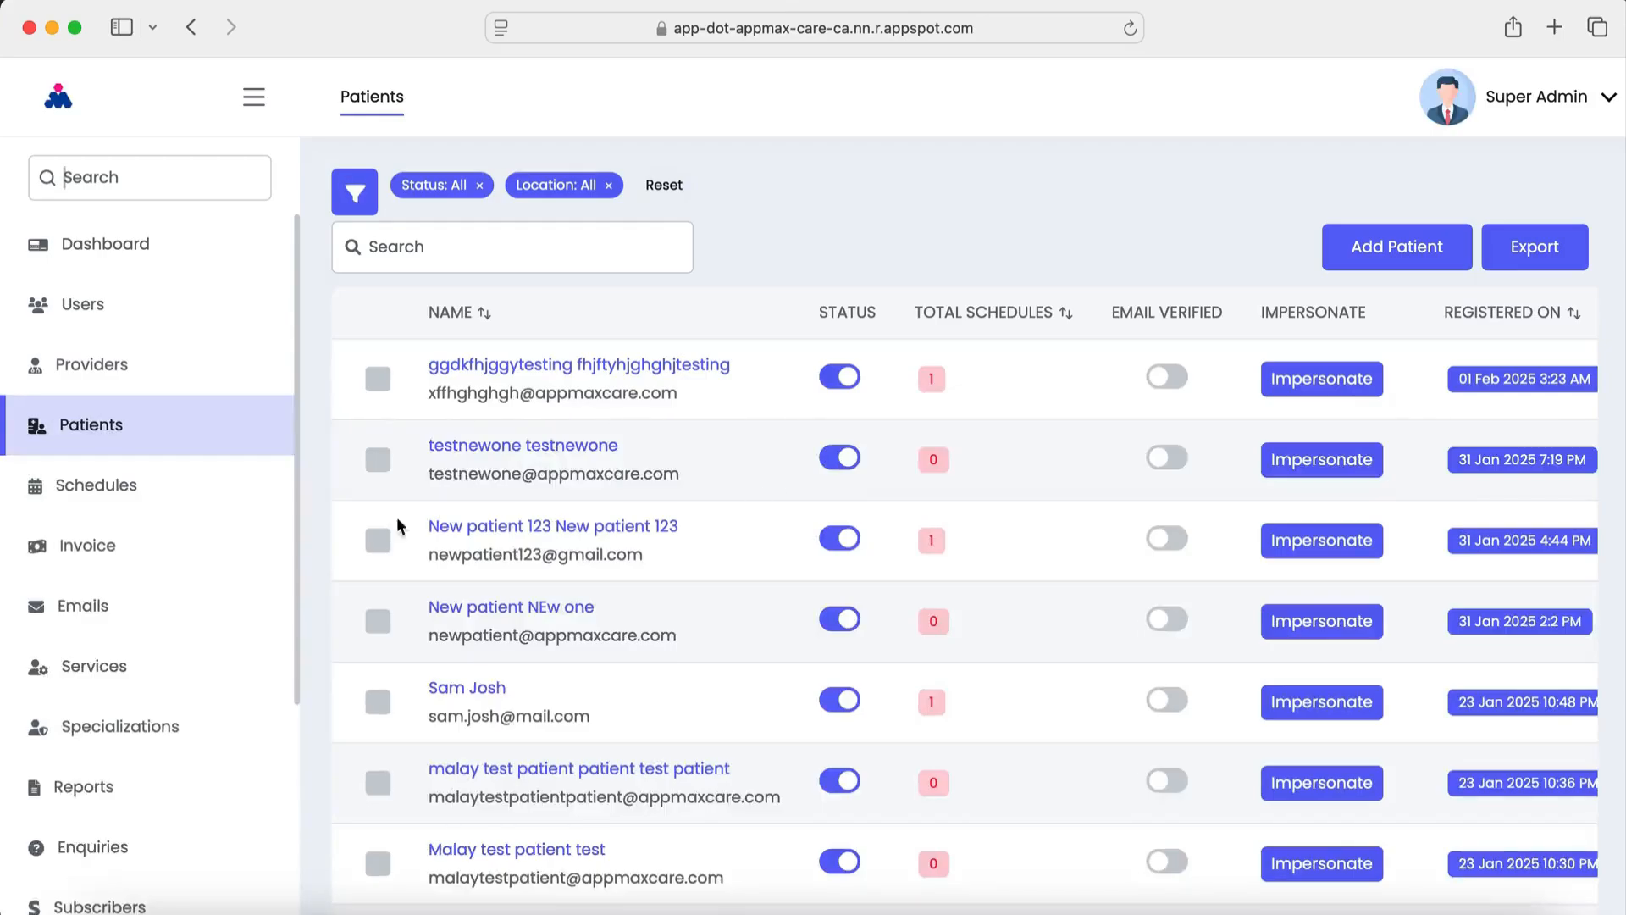
- Open a blank form for adding a new schedule
left_click(127, 486)
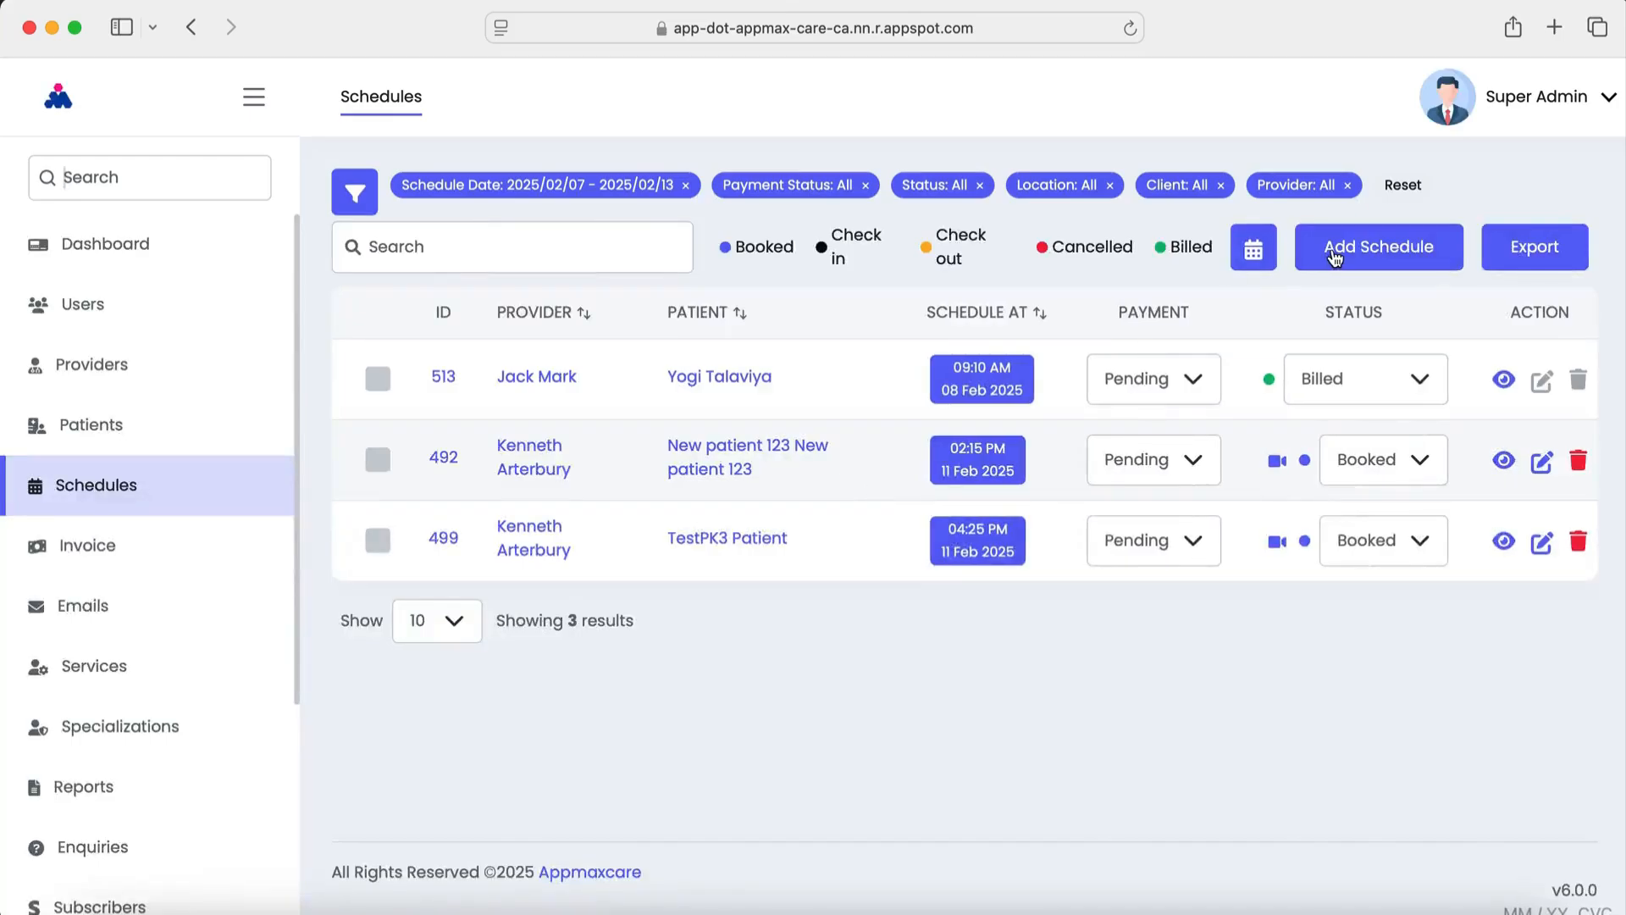
left_click(1334, 257)
left_click(1462, 398)
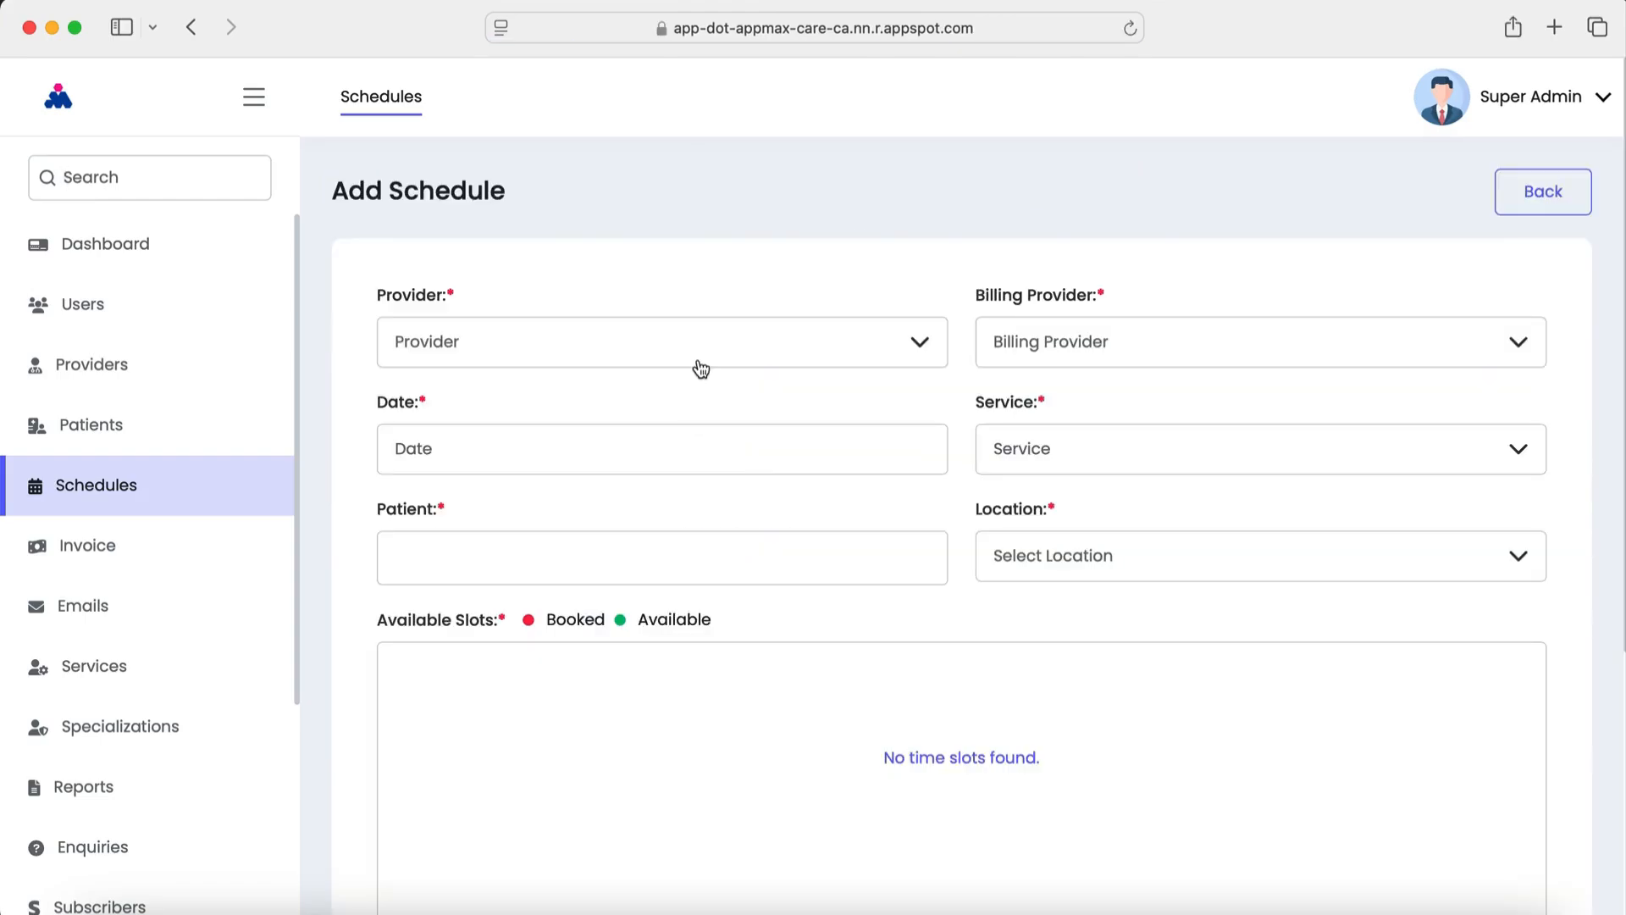
- Select the provider whose name begins with "ja", set the date to 2025-02-06, and choose the Diagnostics service
left_click(706, 347)
type("ja")
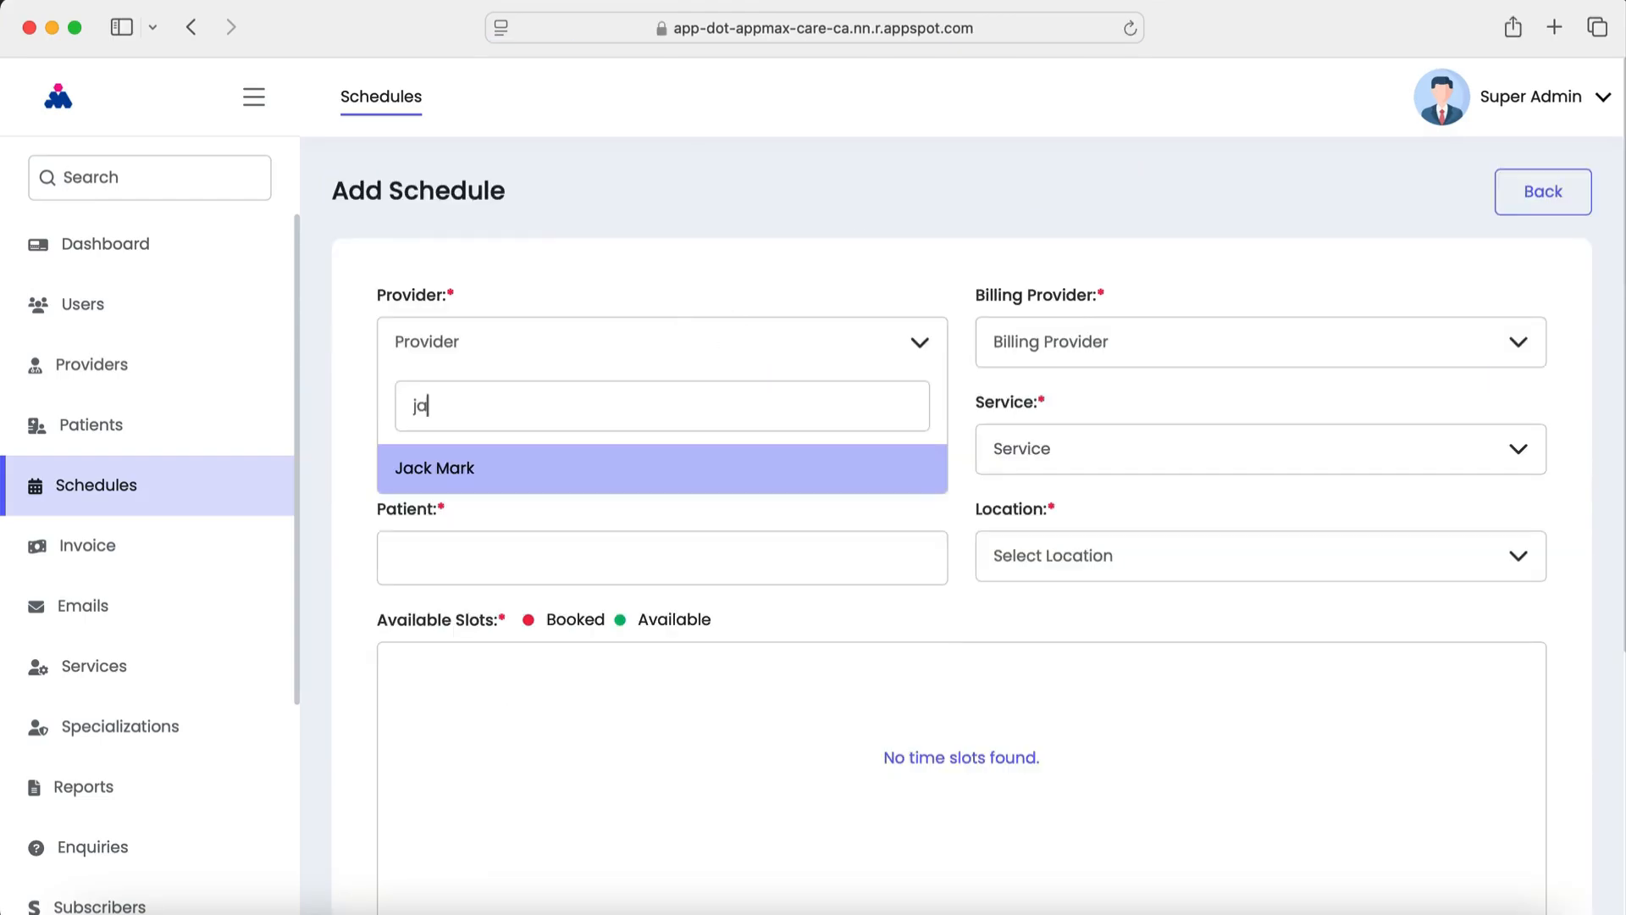
left_click(575, 472)
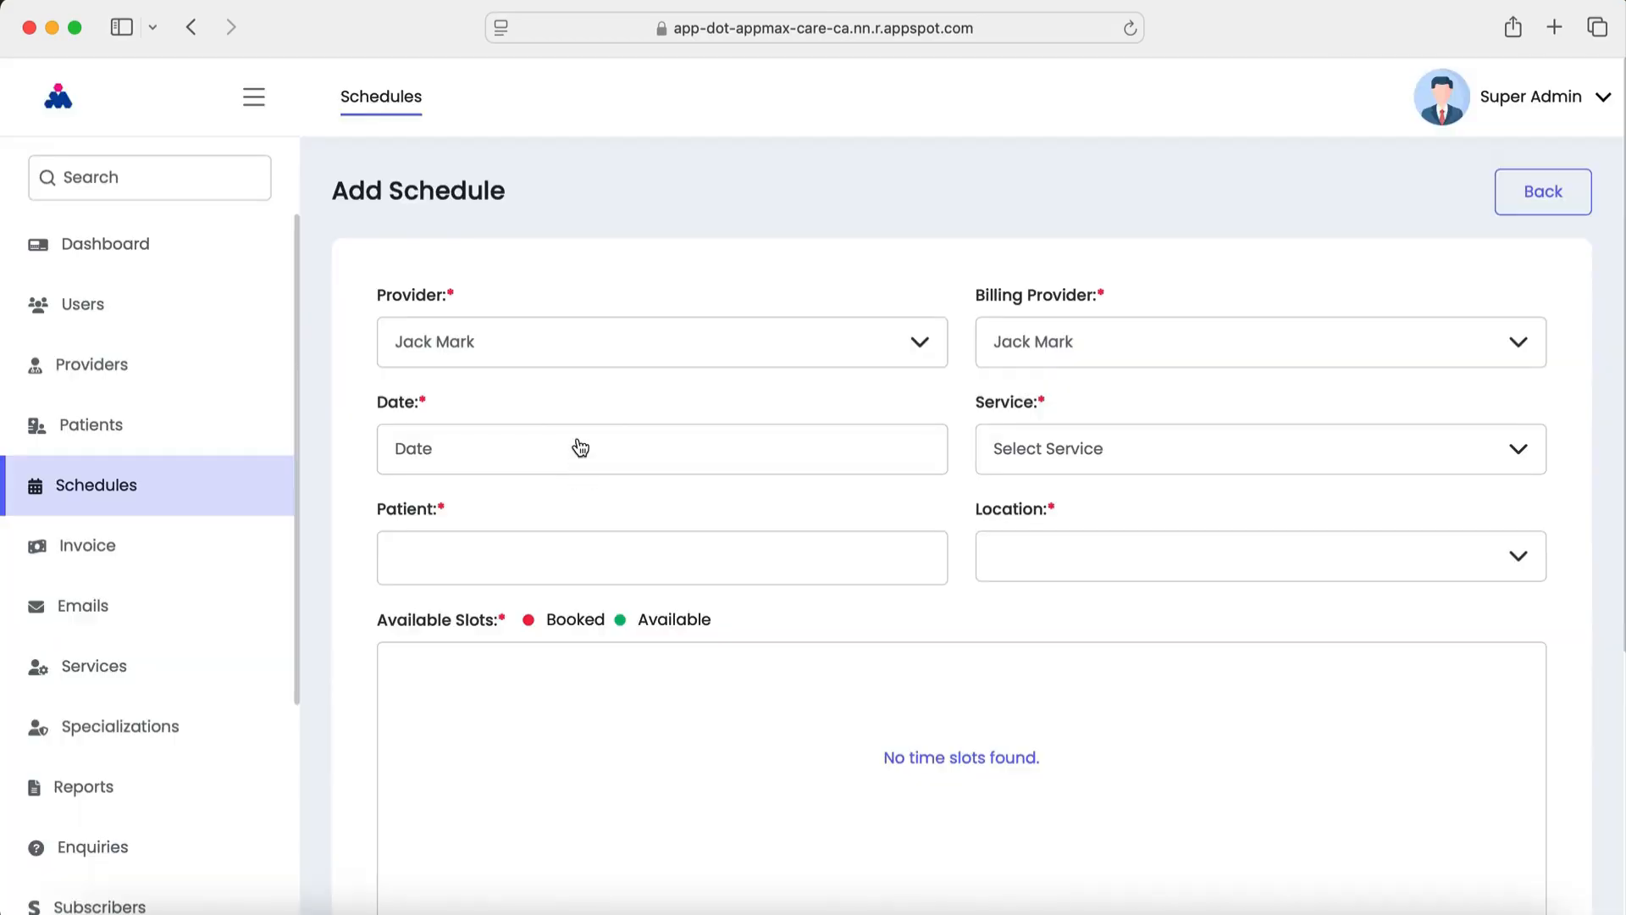
left_click(580, 447)
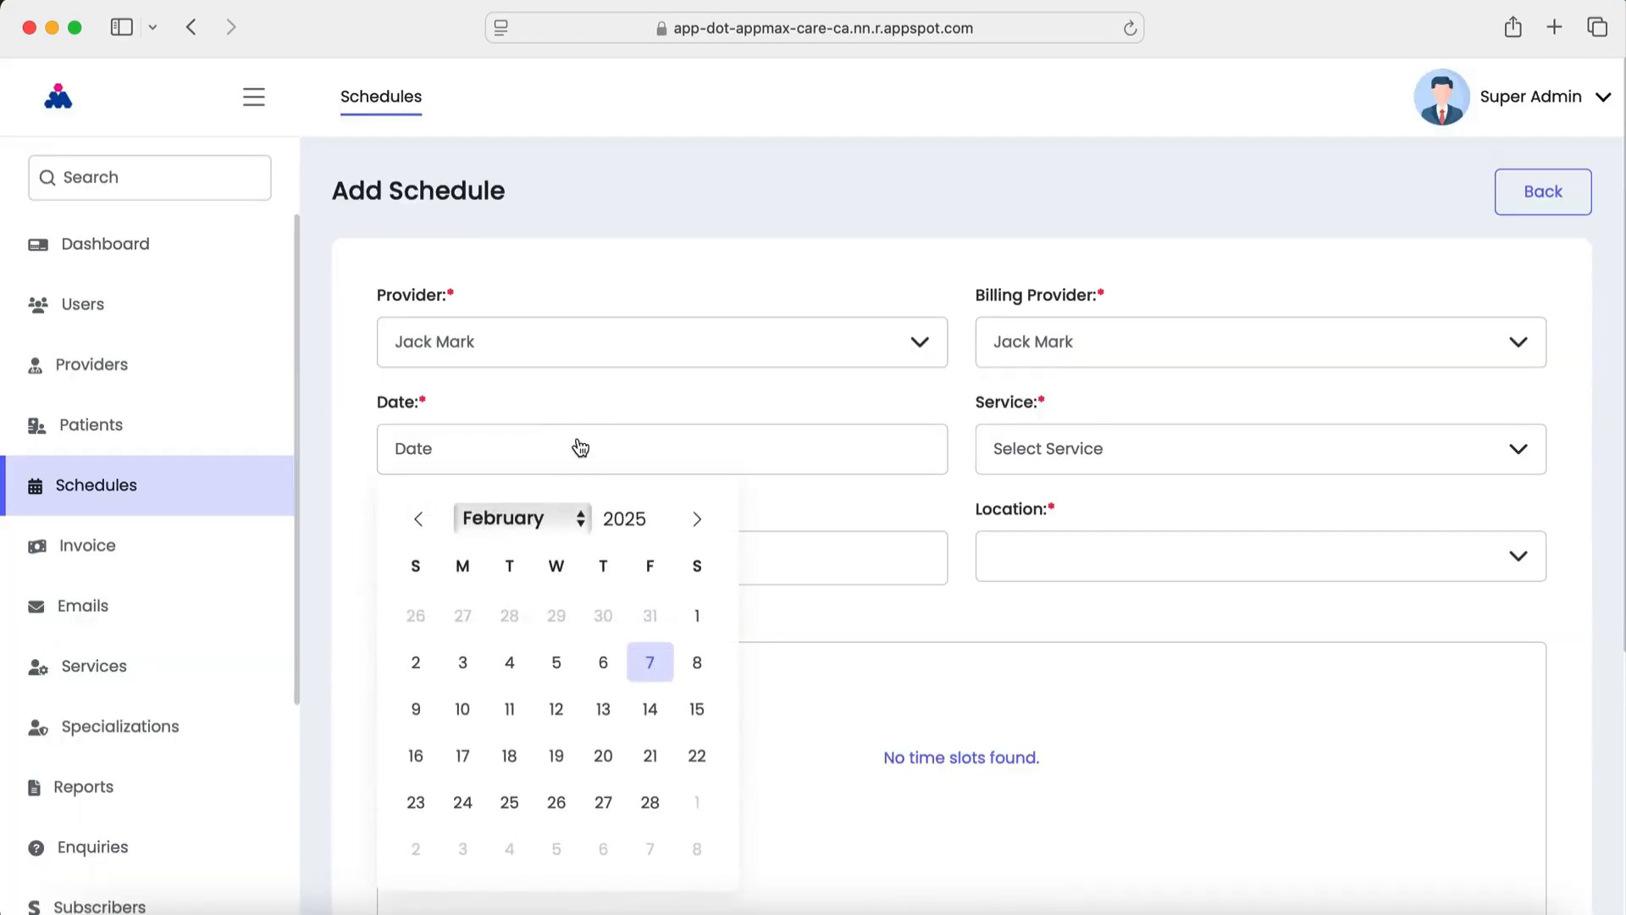
left_click(603, 662)
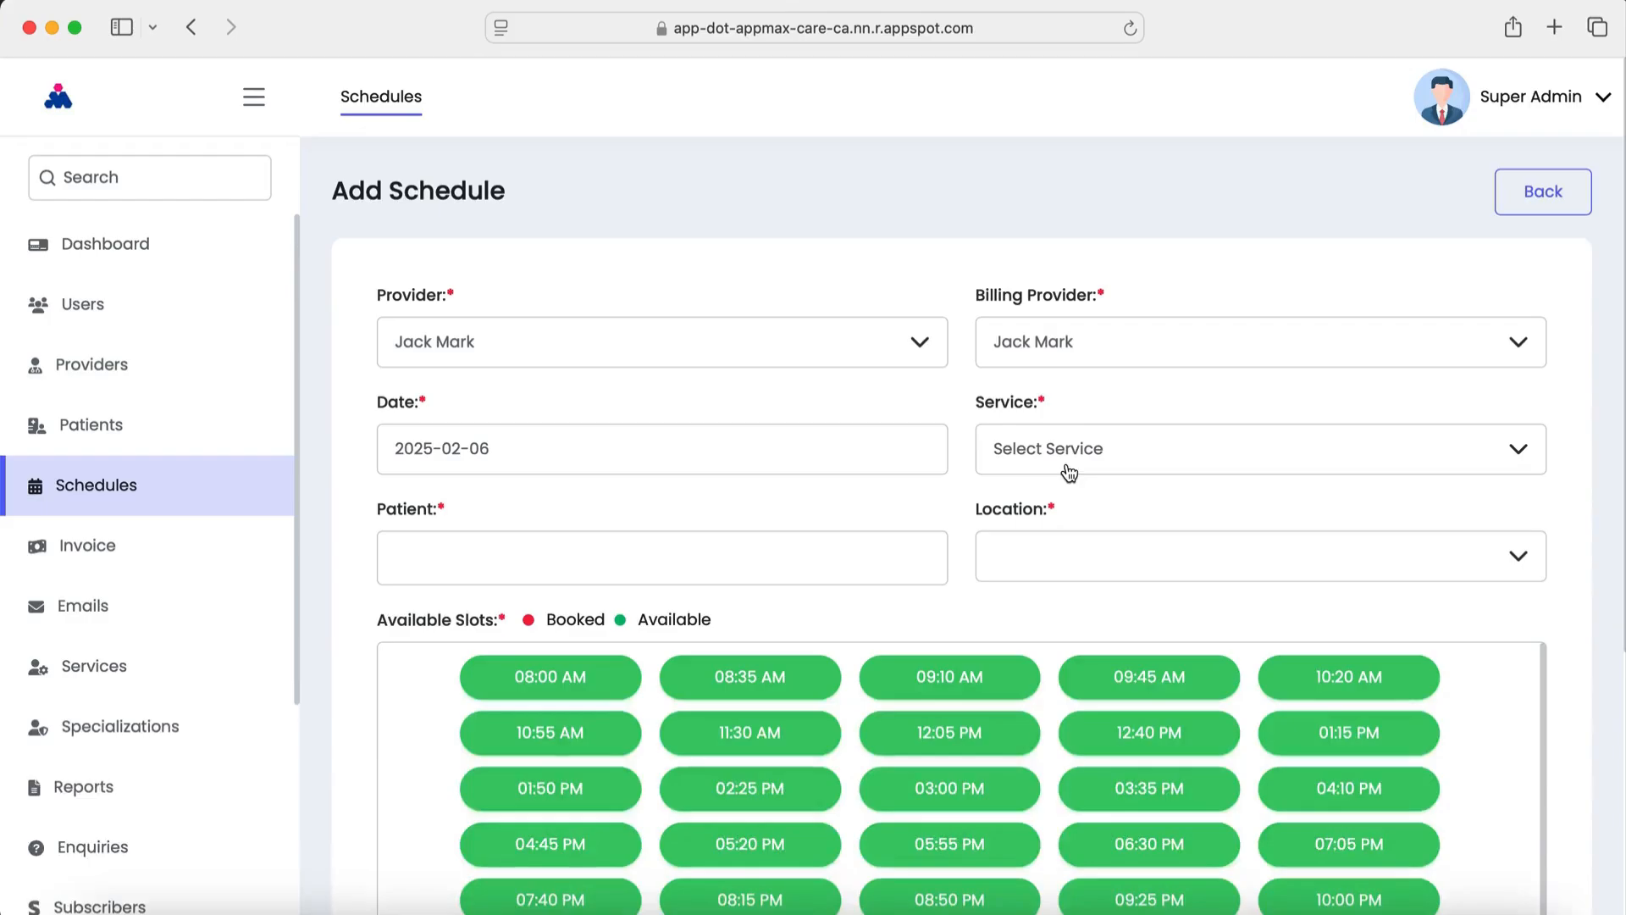
left_click(1067, 465)
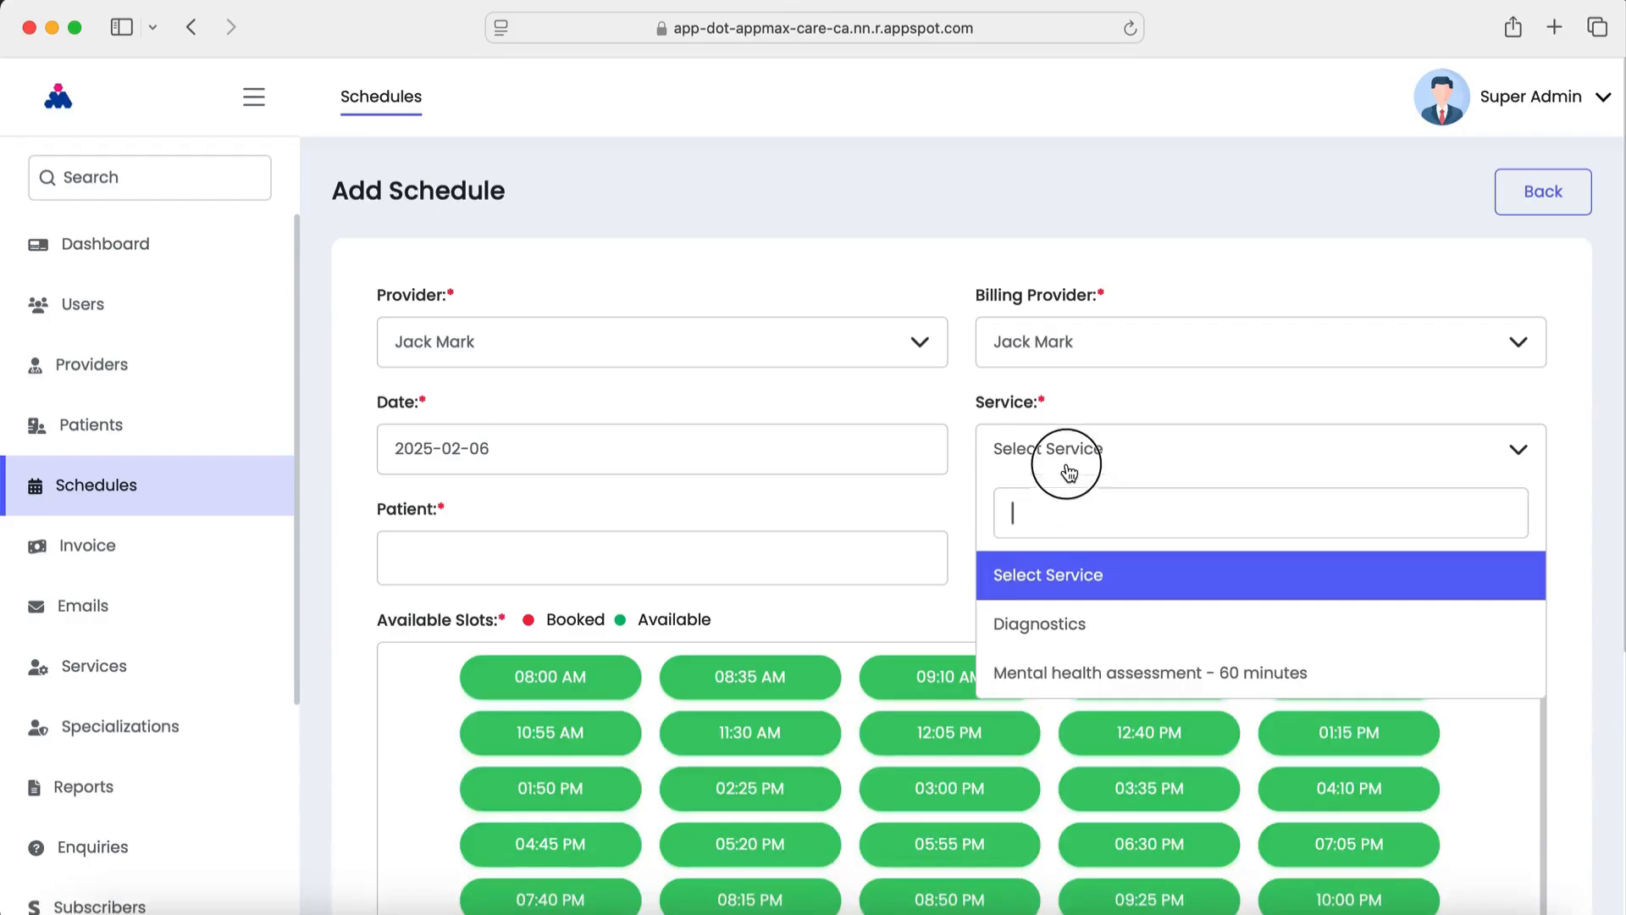
left_click(1135, 623)
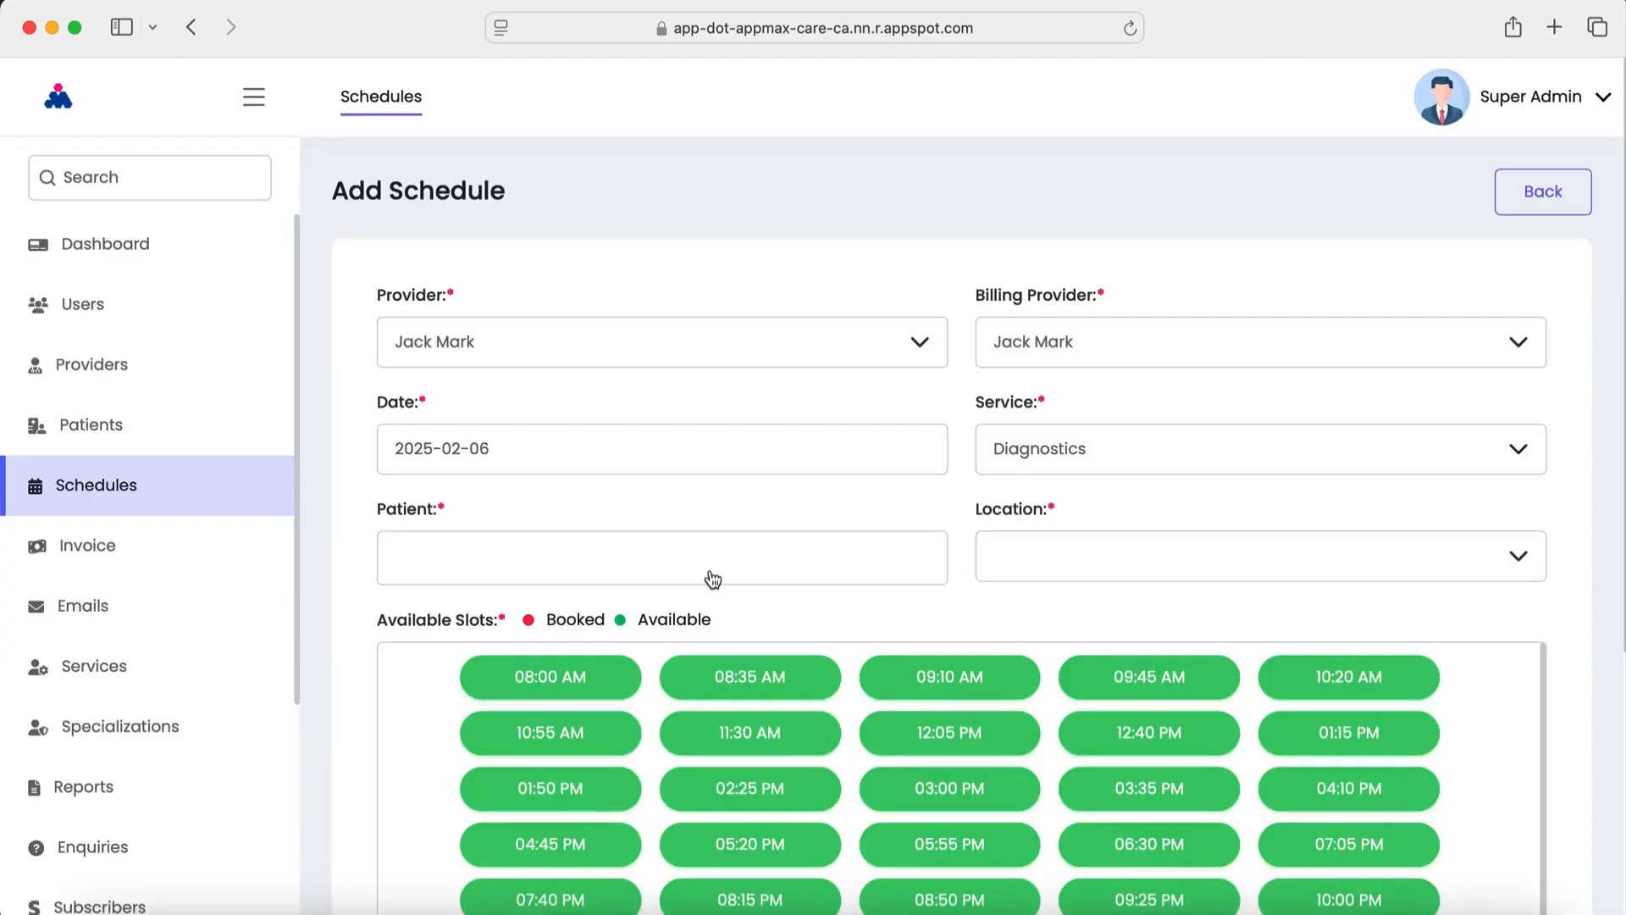
- Add the patient found with "yog" to the schedule and set the location to 2000 Main
left_click(713, 578)
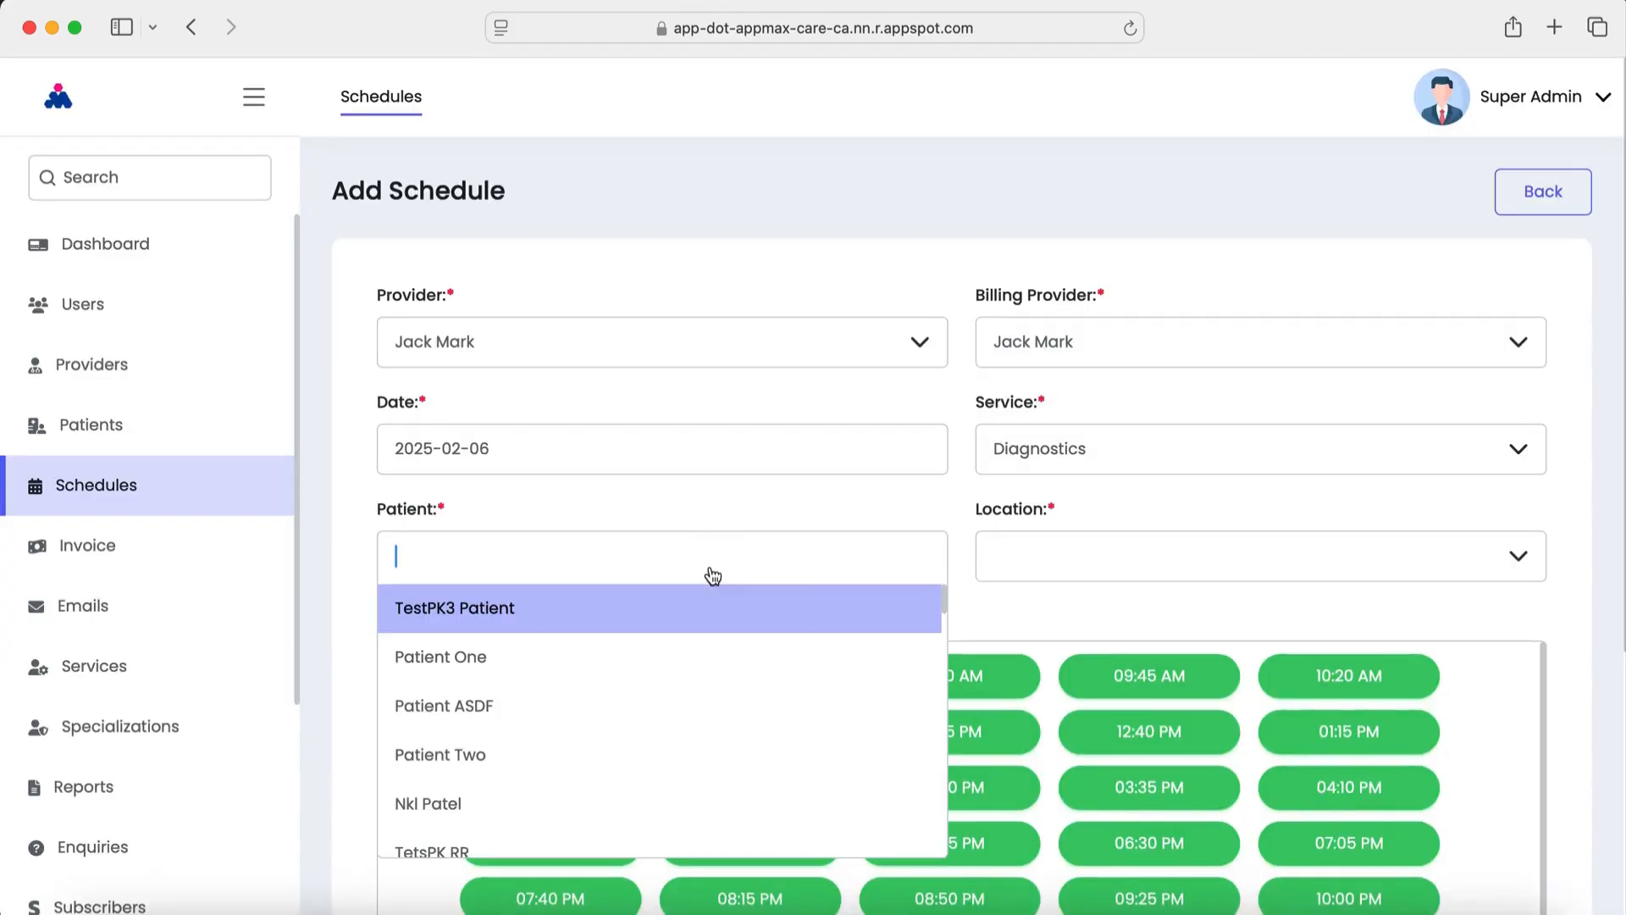
type("yog")
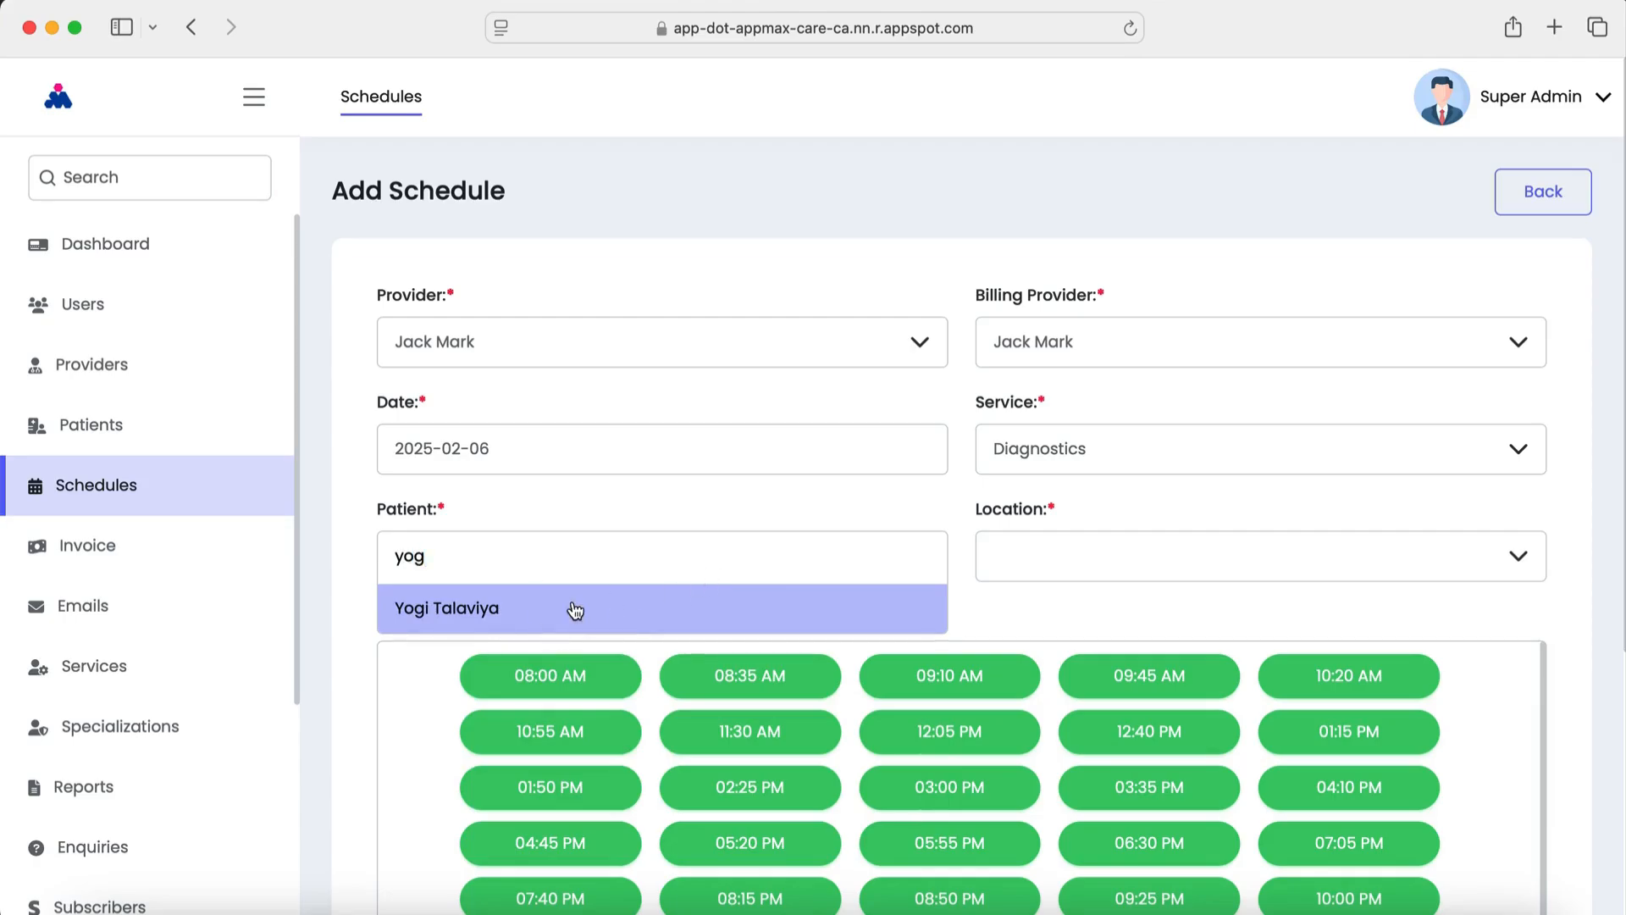
left_click(571, 610)
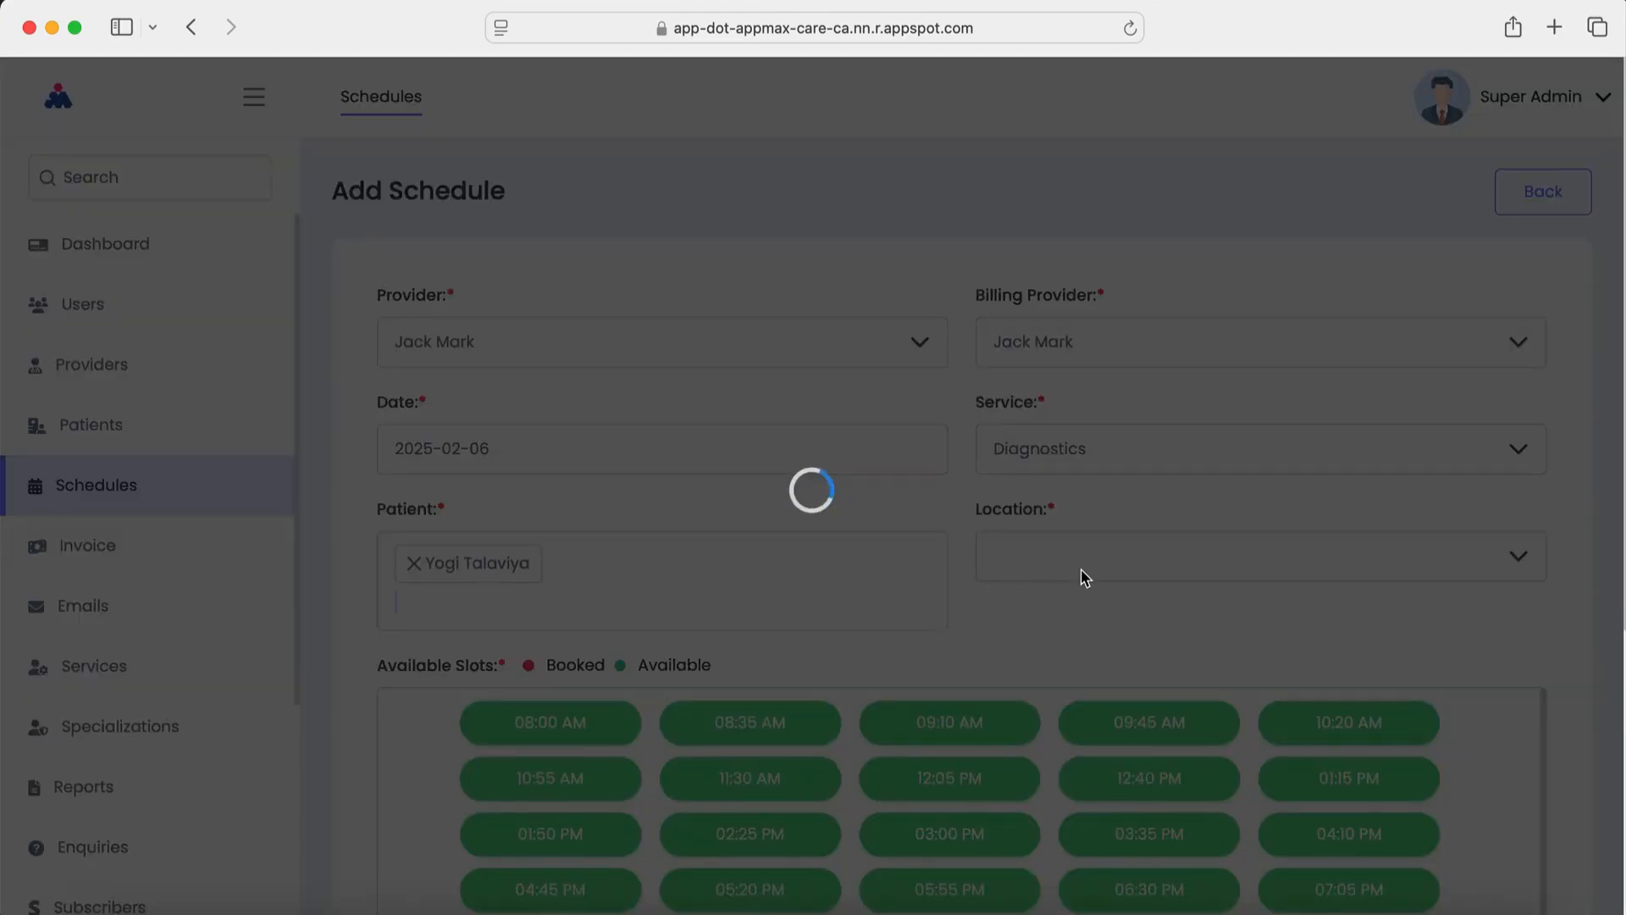
left_click(1085, 574)
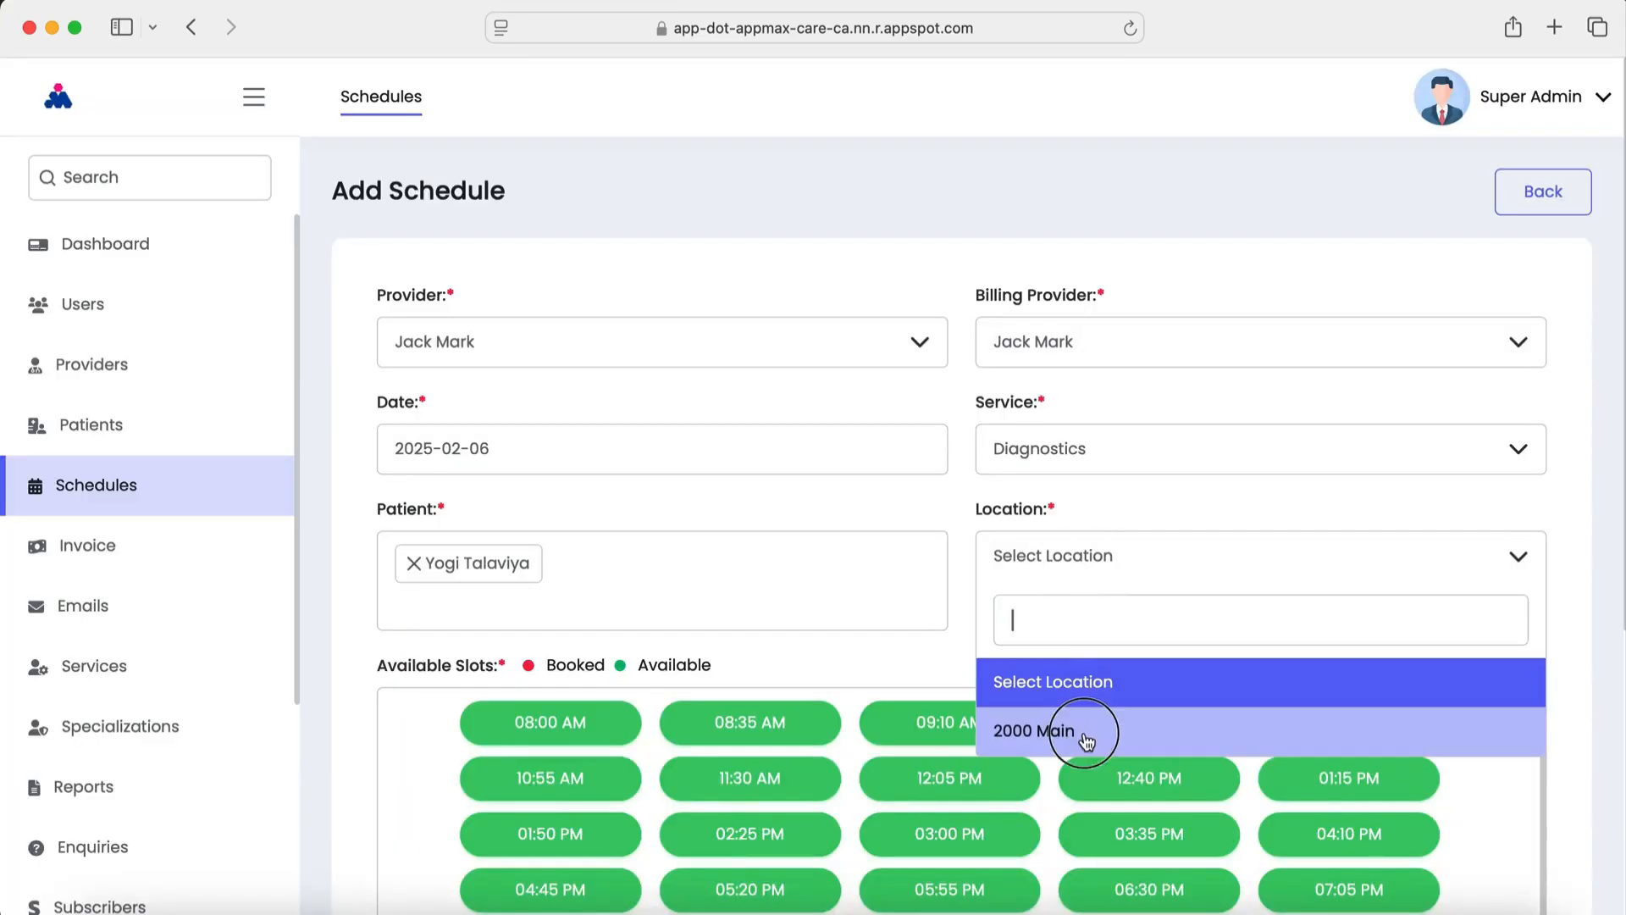
left_click(1082, 735)
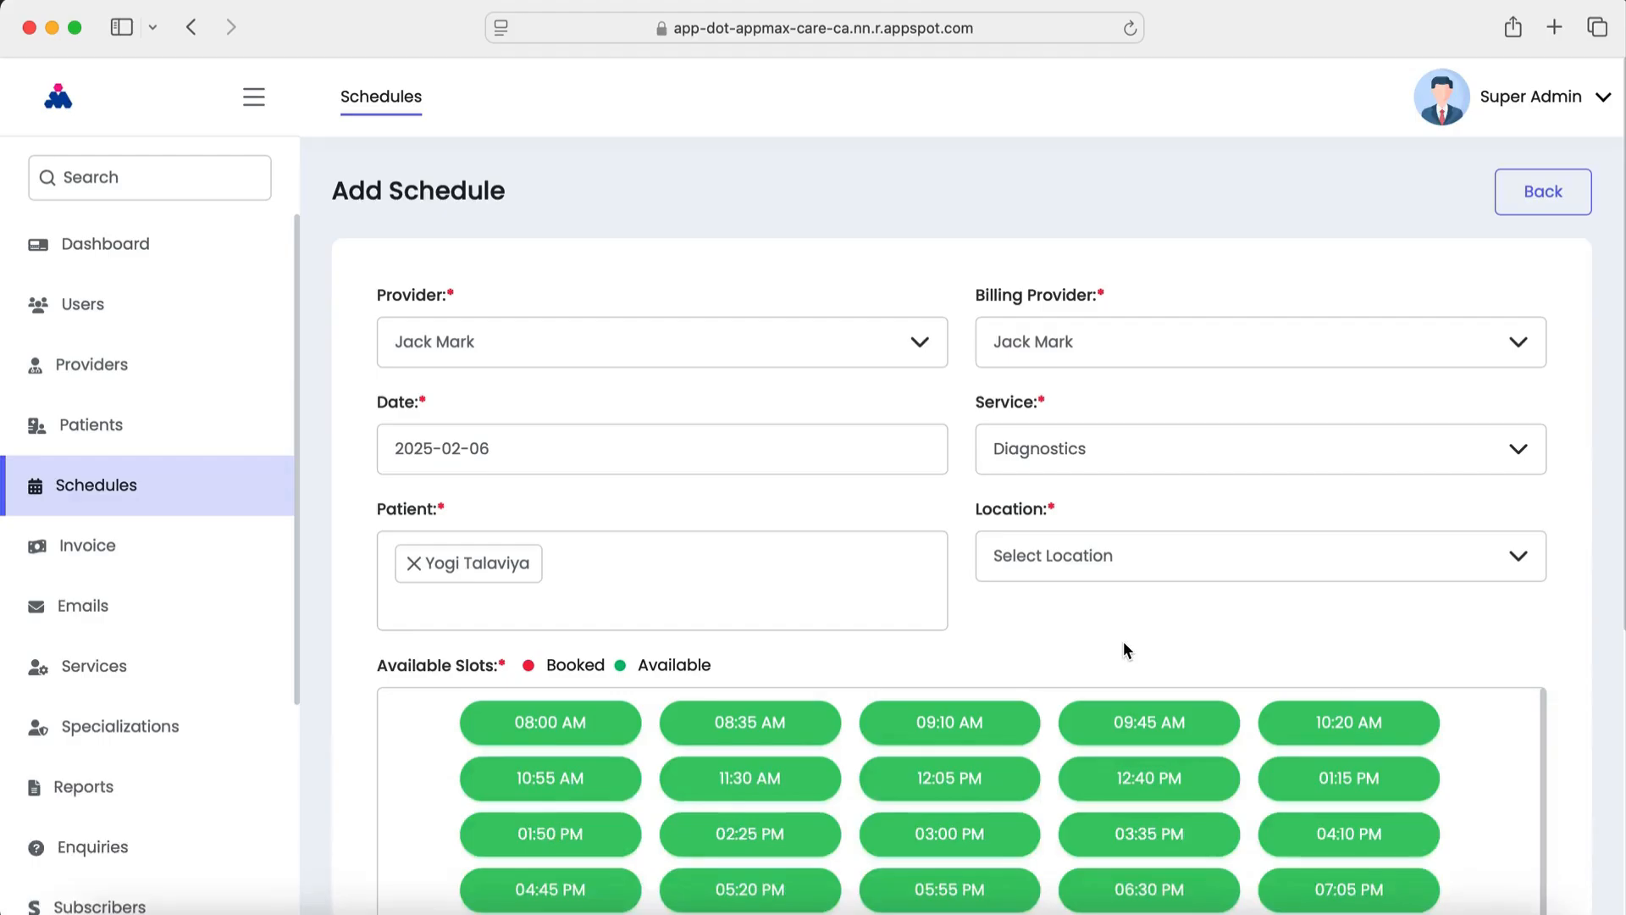
left_click(1111, 572)
left_click(1097, 733)
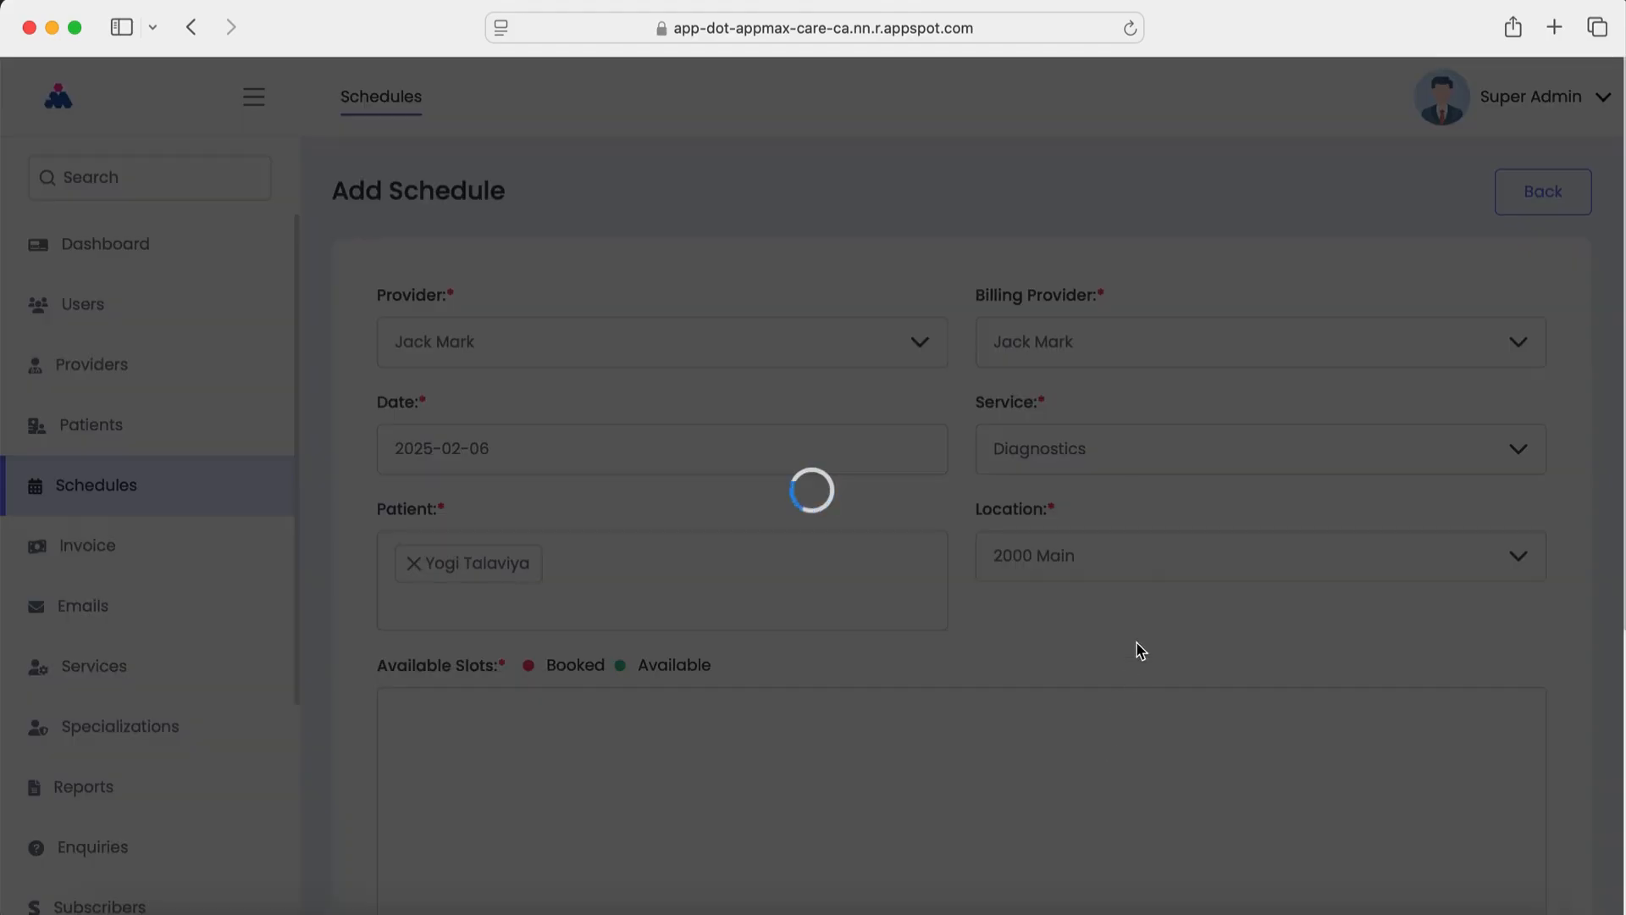
- Pick the 03:00 PM slot for the appointment and expand the OHIP/MCEDT service information
scroll(1137, 640, "down", 5)
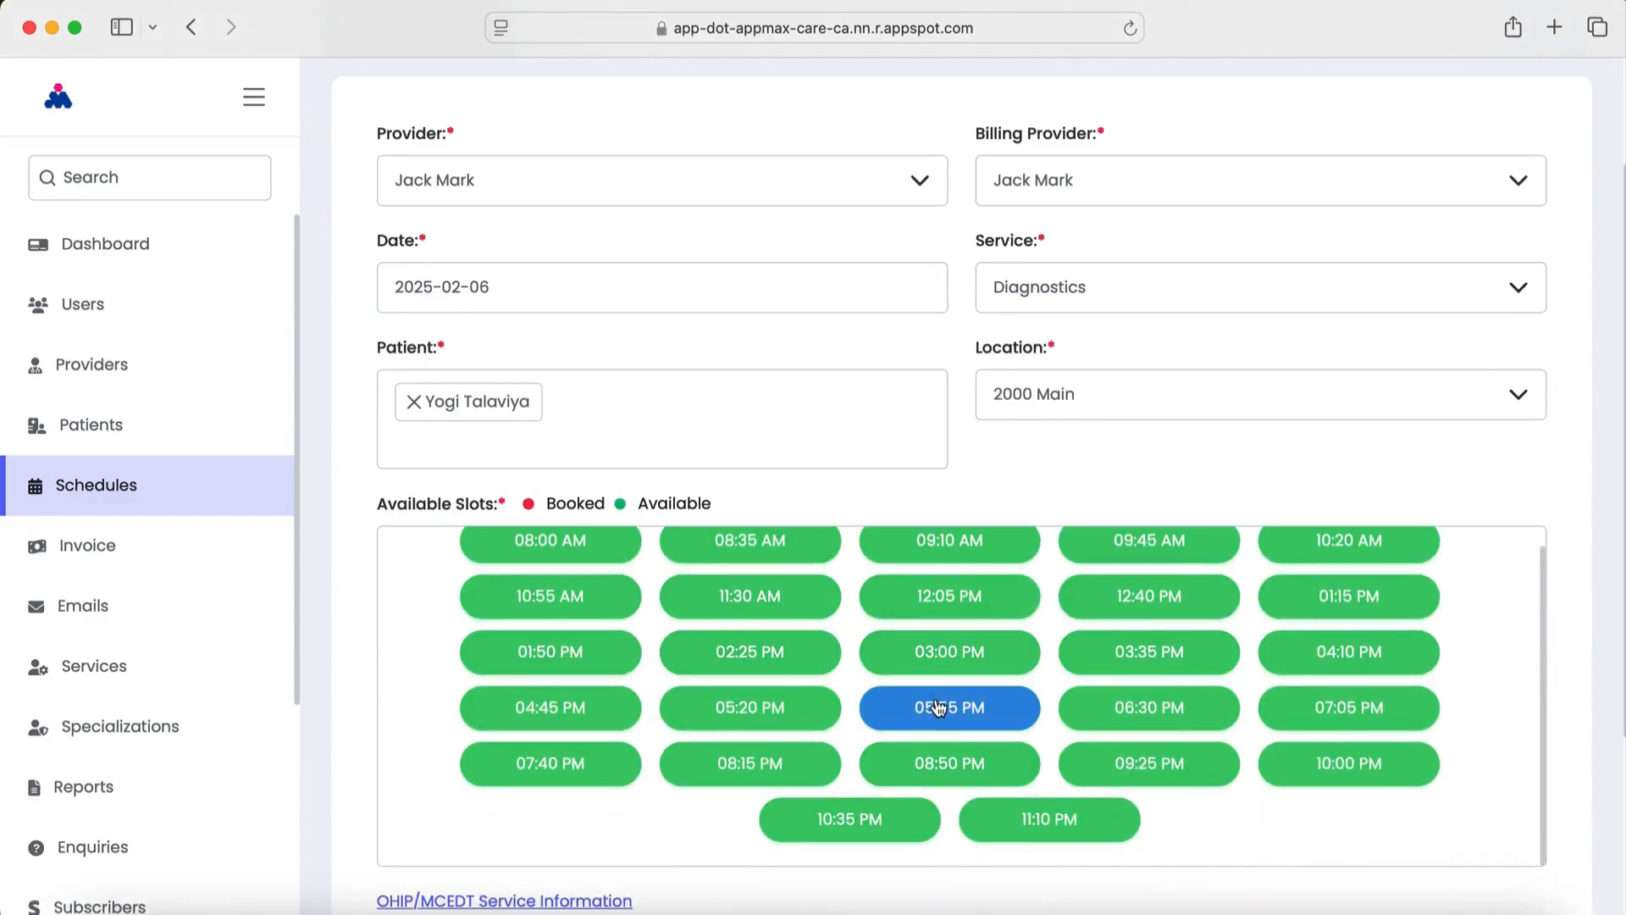
left_click(947, 651)
scroll(1305, 845, "down", 4)
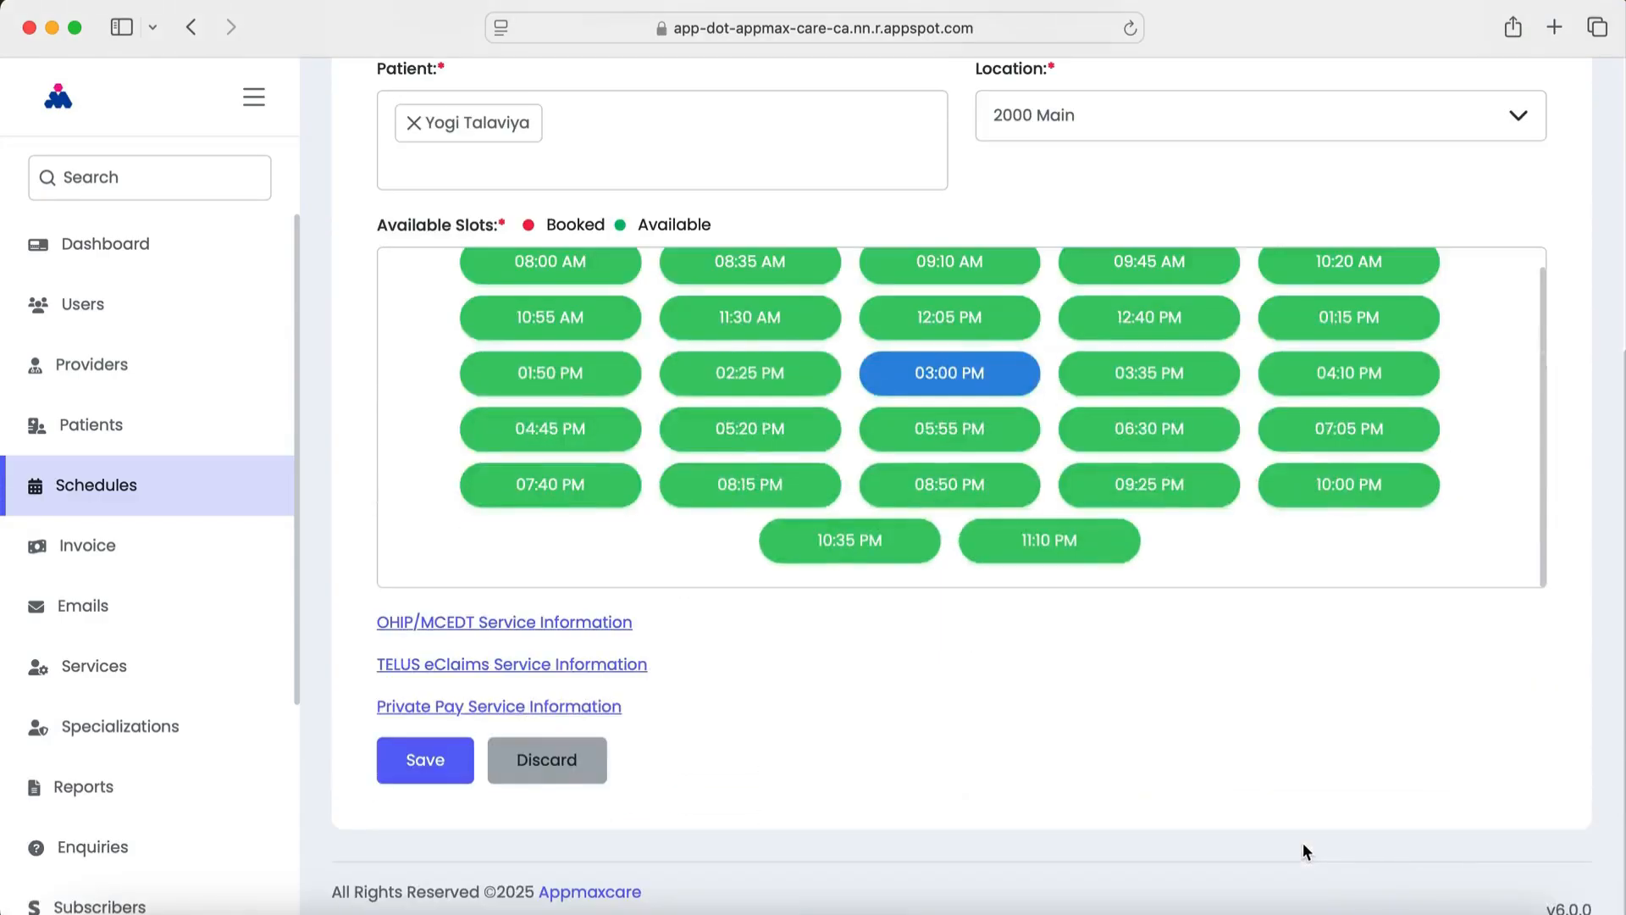
left_click(520, 631)
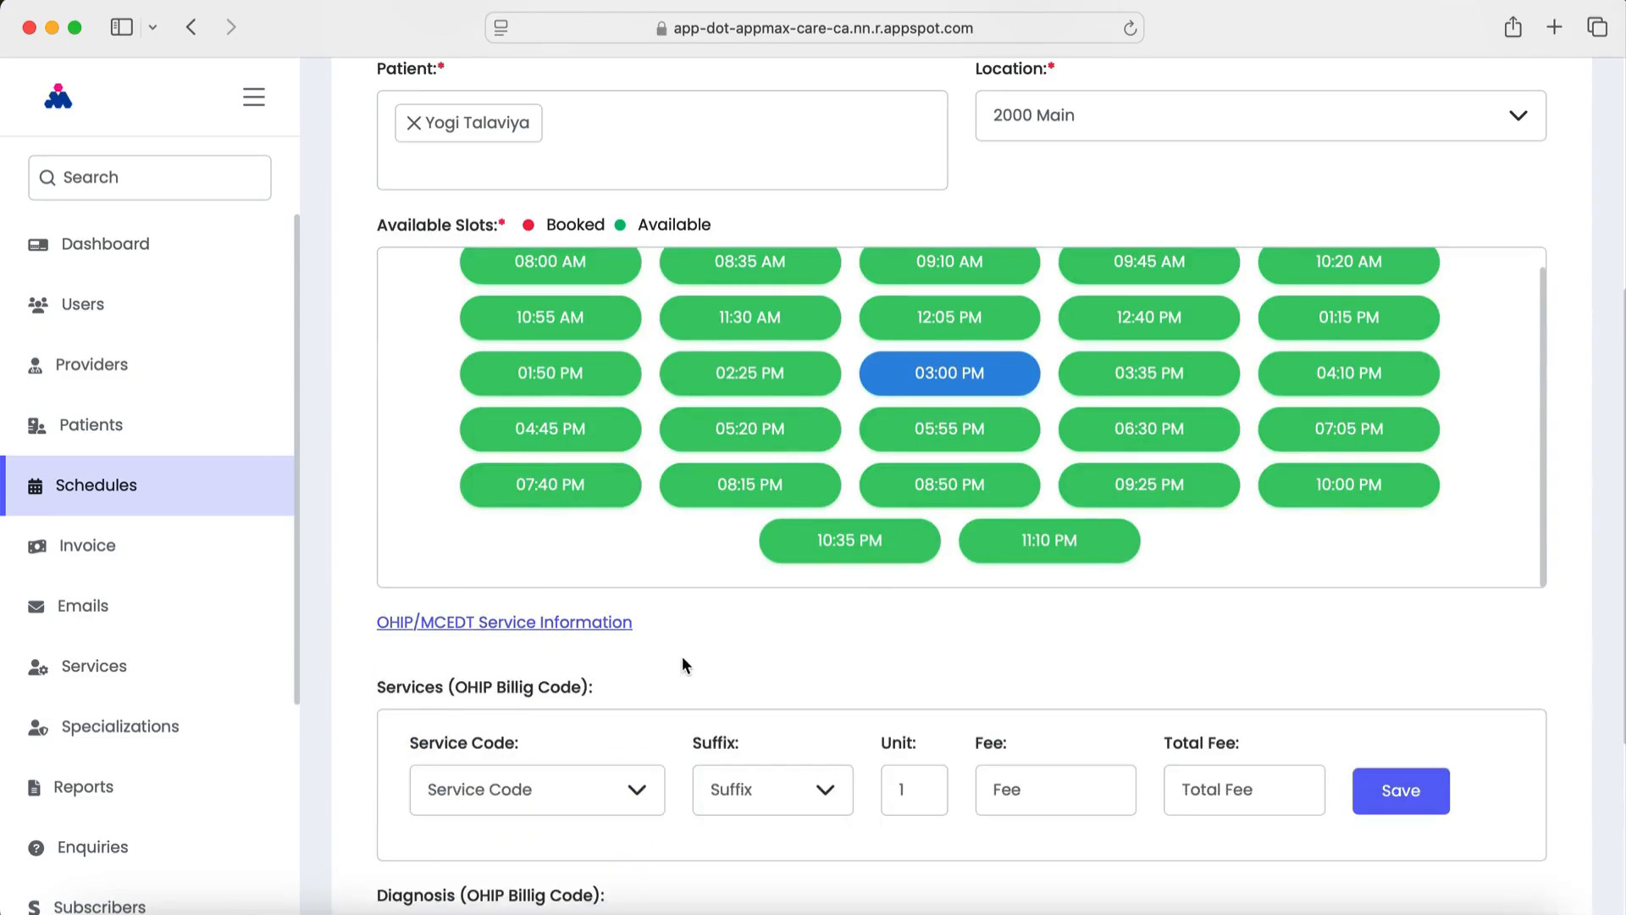
- Choose the OHIP service code GP focused practice consultation by Video (A010) with the suffix A - Provider
scroll(683, 653, "down", 5)
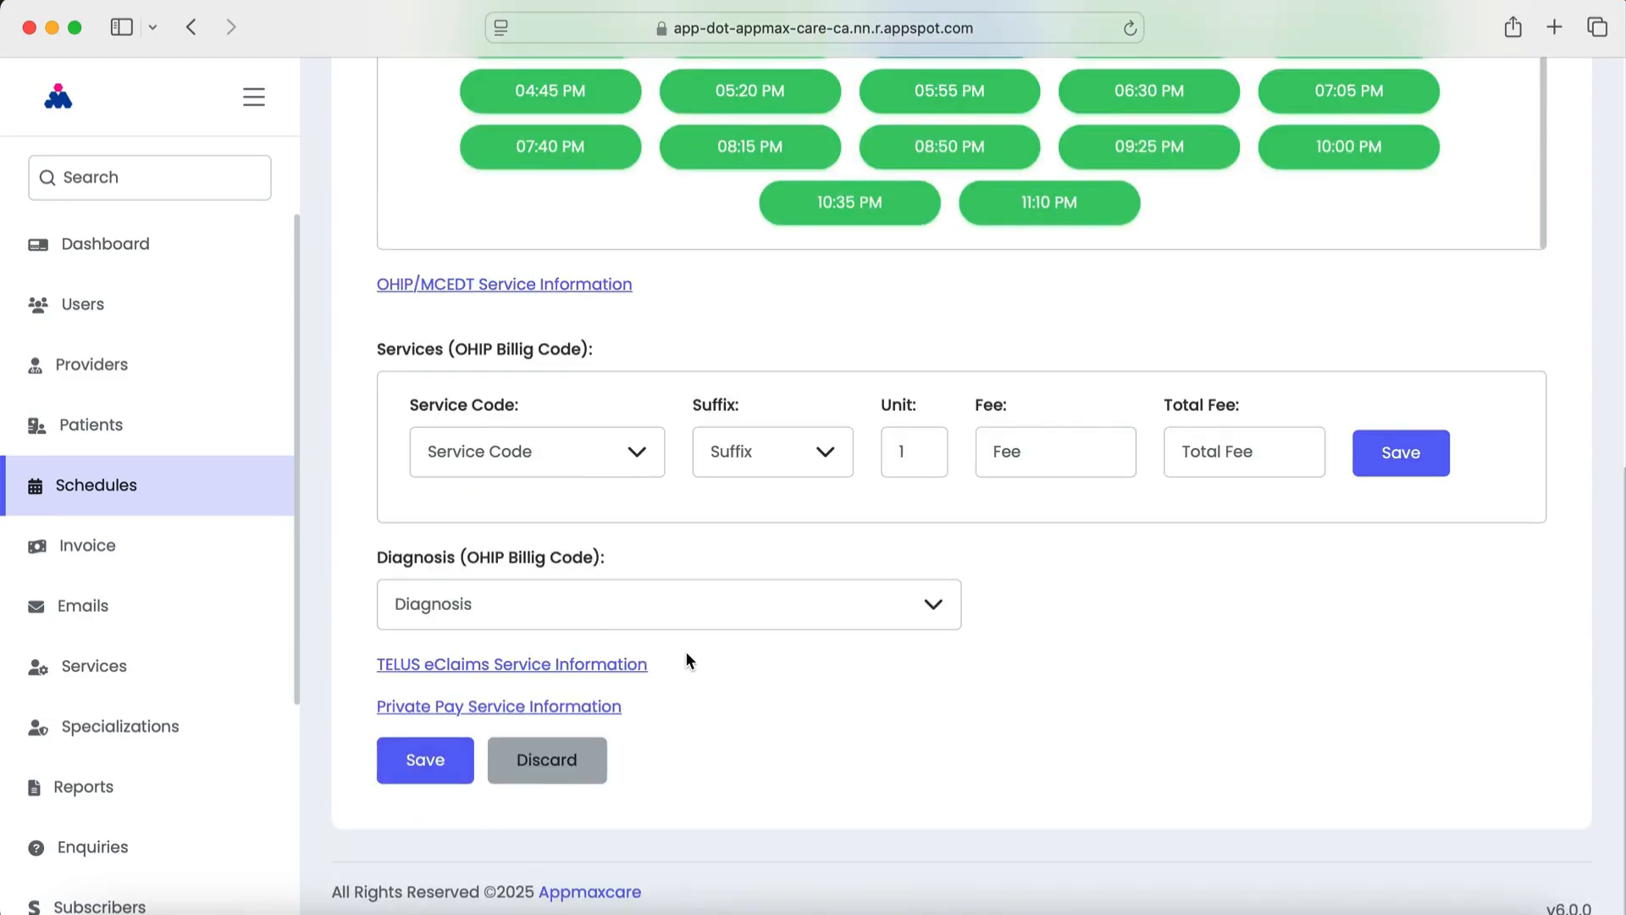
left_click(610, 465)
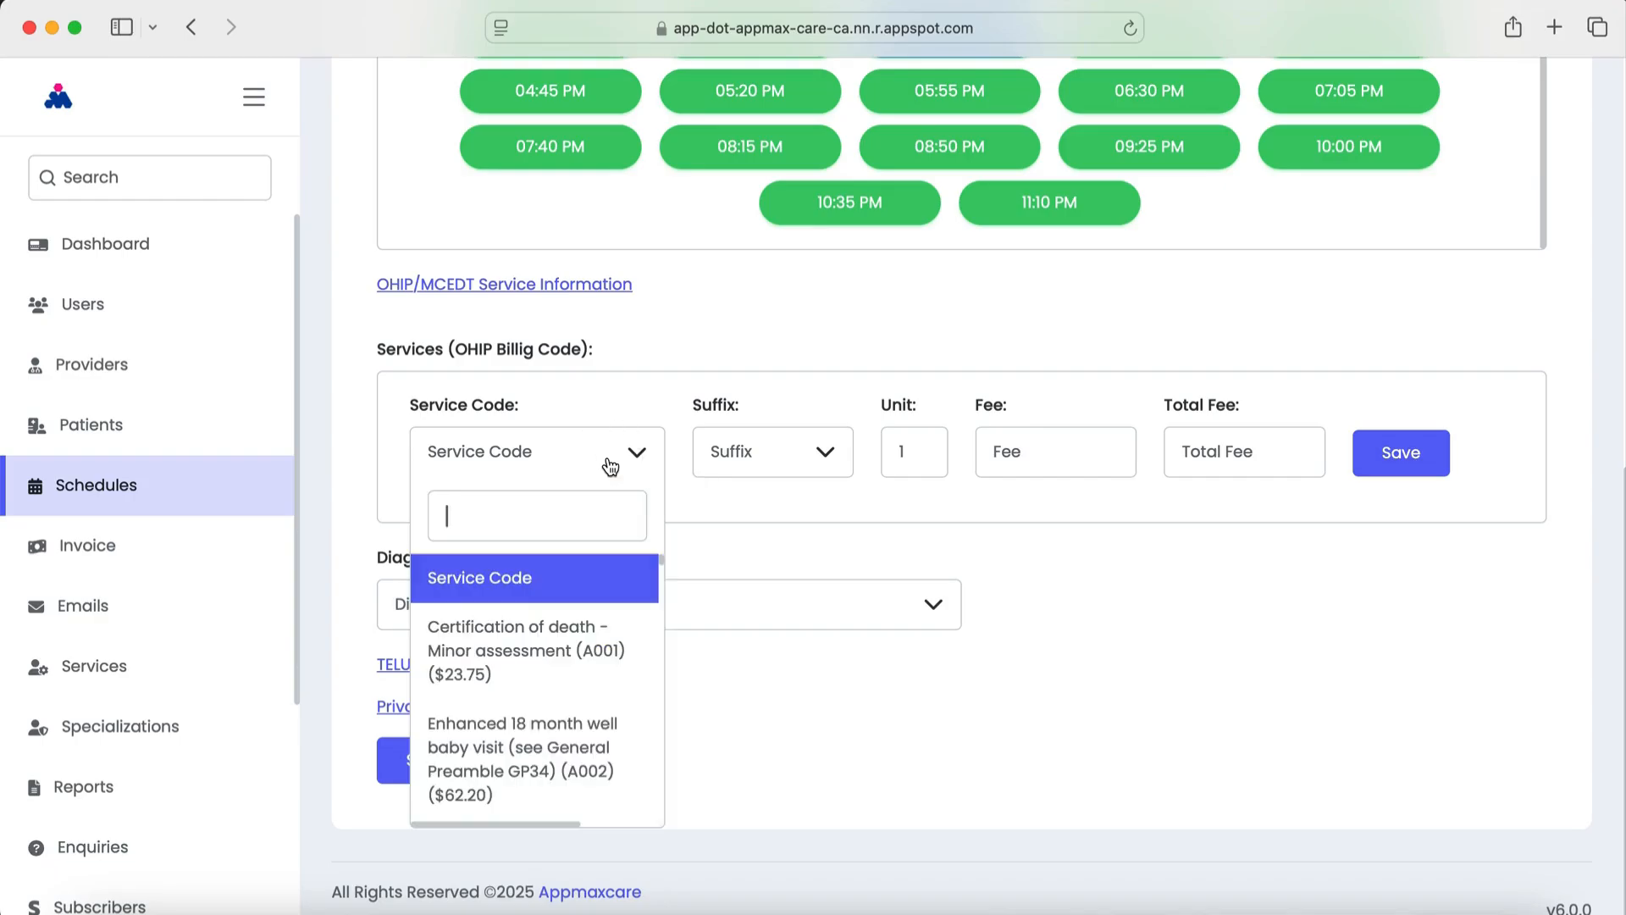
scroll(571, 720, "up", 8)
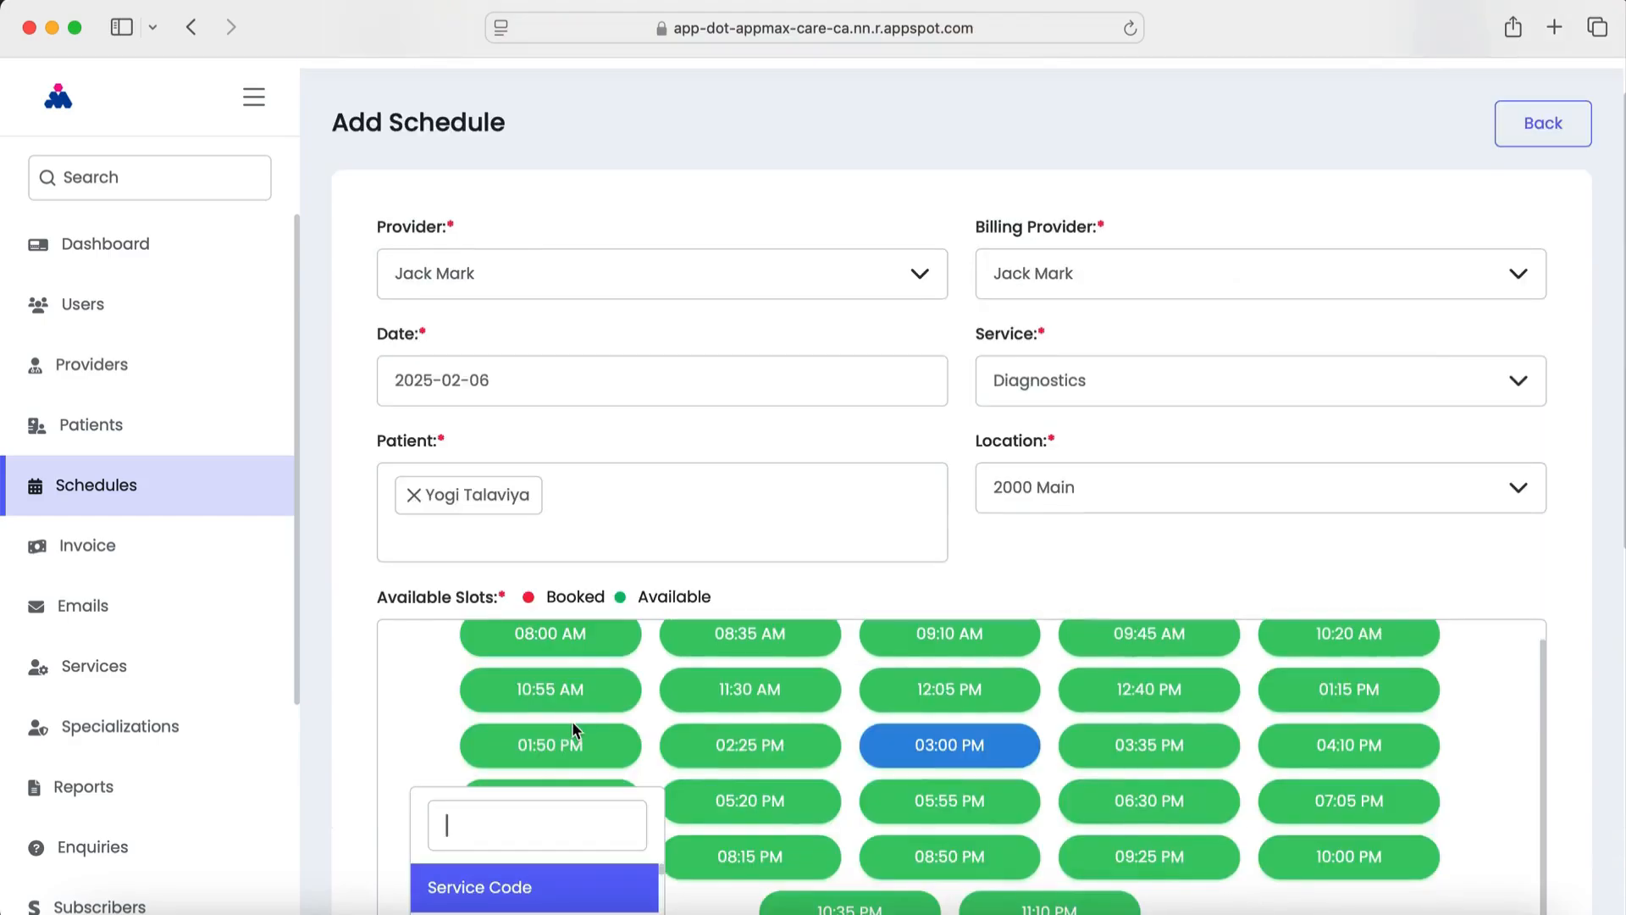
scroll(571, 720, "down", 5)
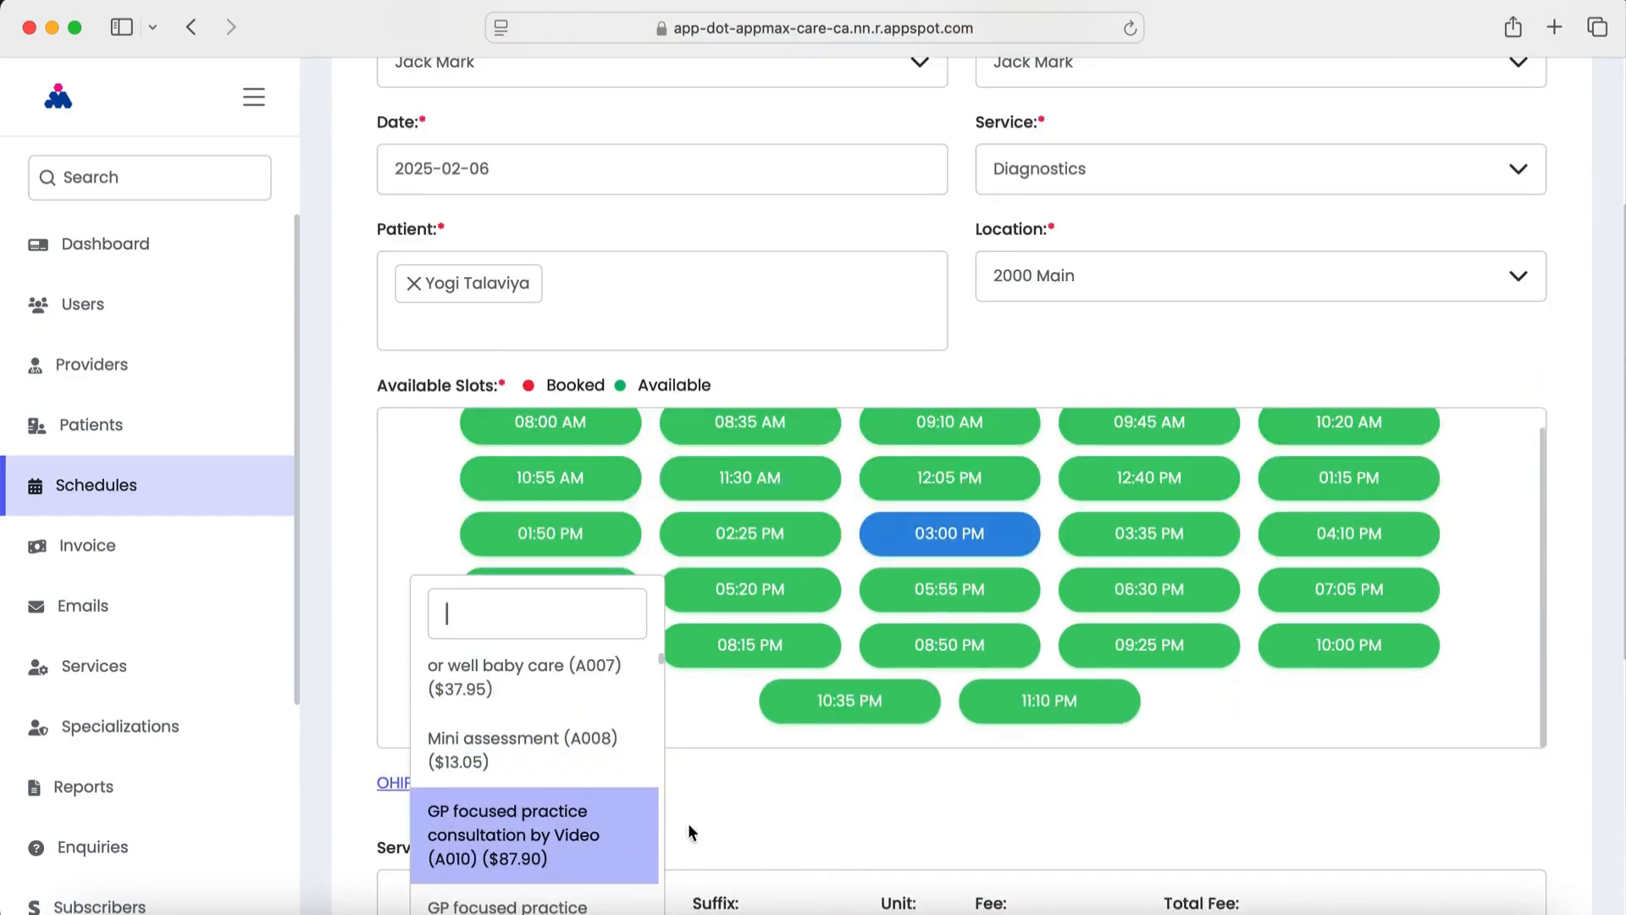
scroll(688, 822, "down", 2)
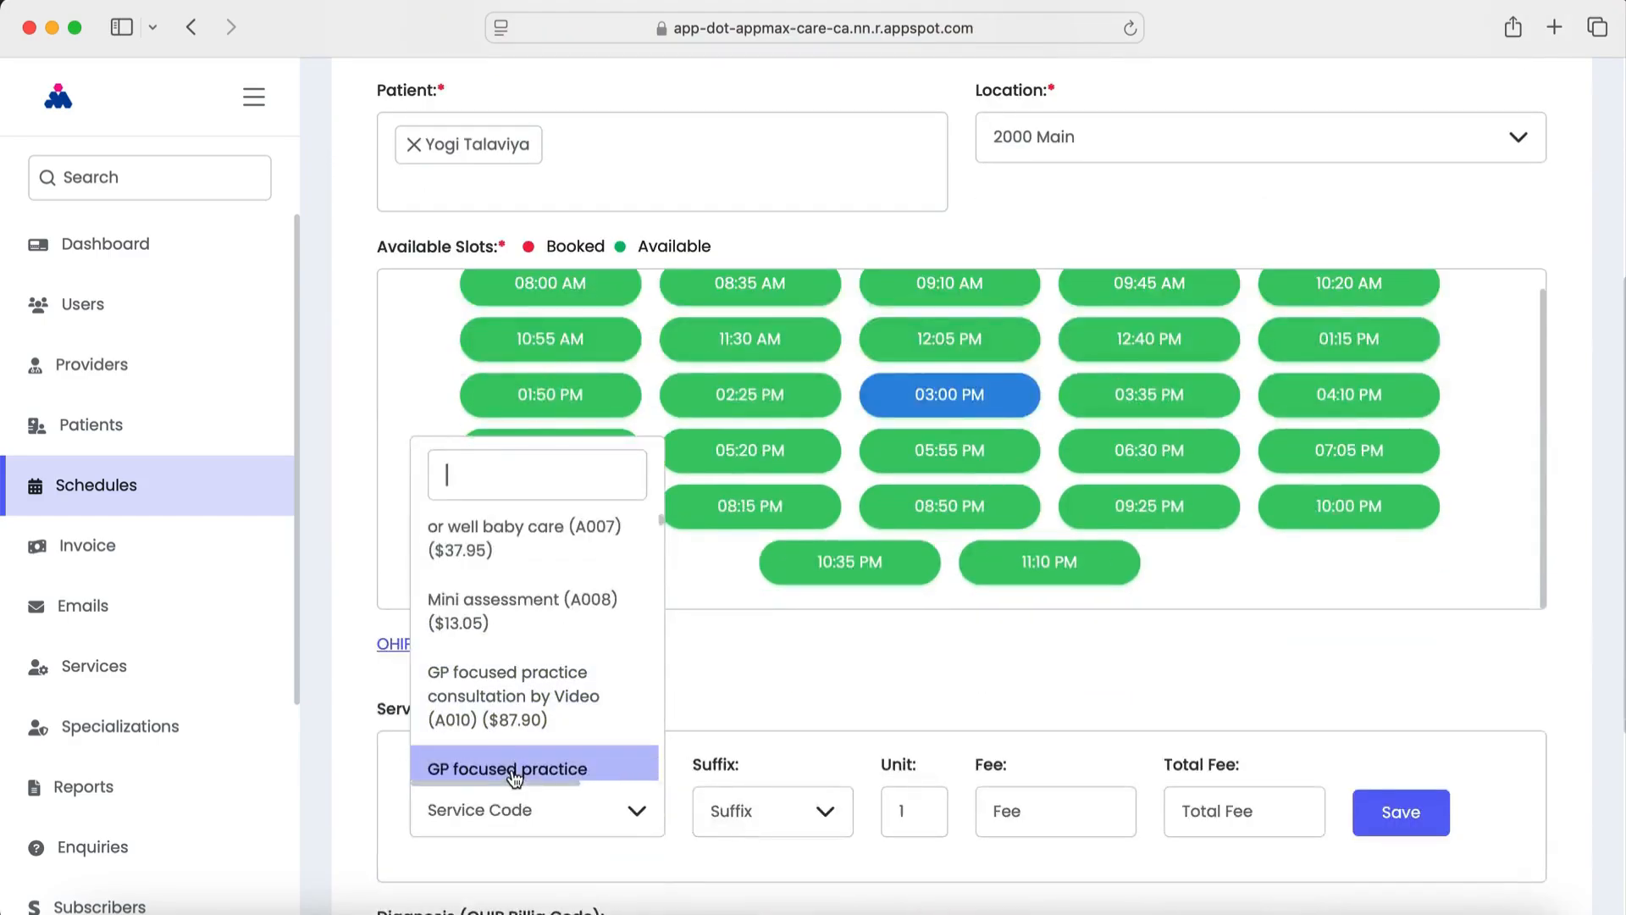
scroll(516, 743, "down", 2)
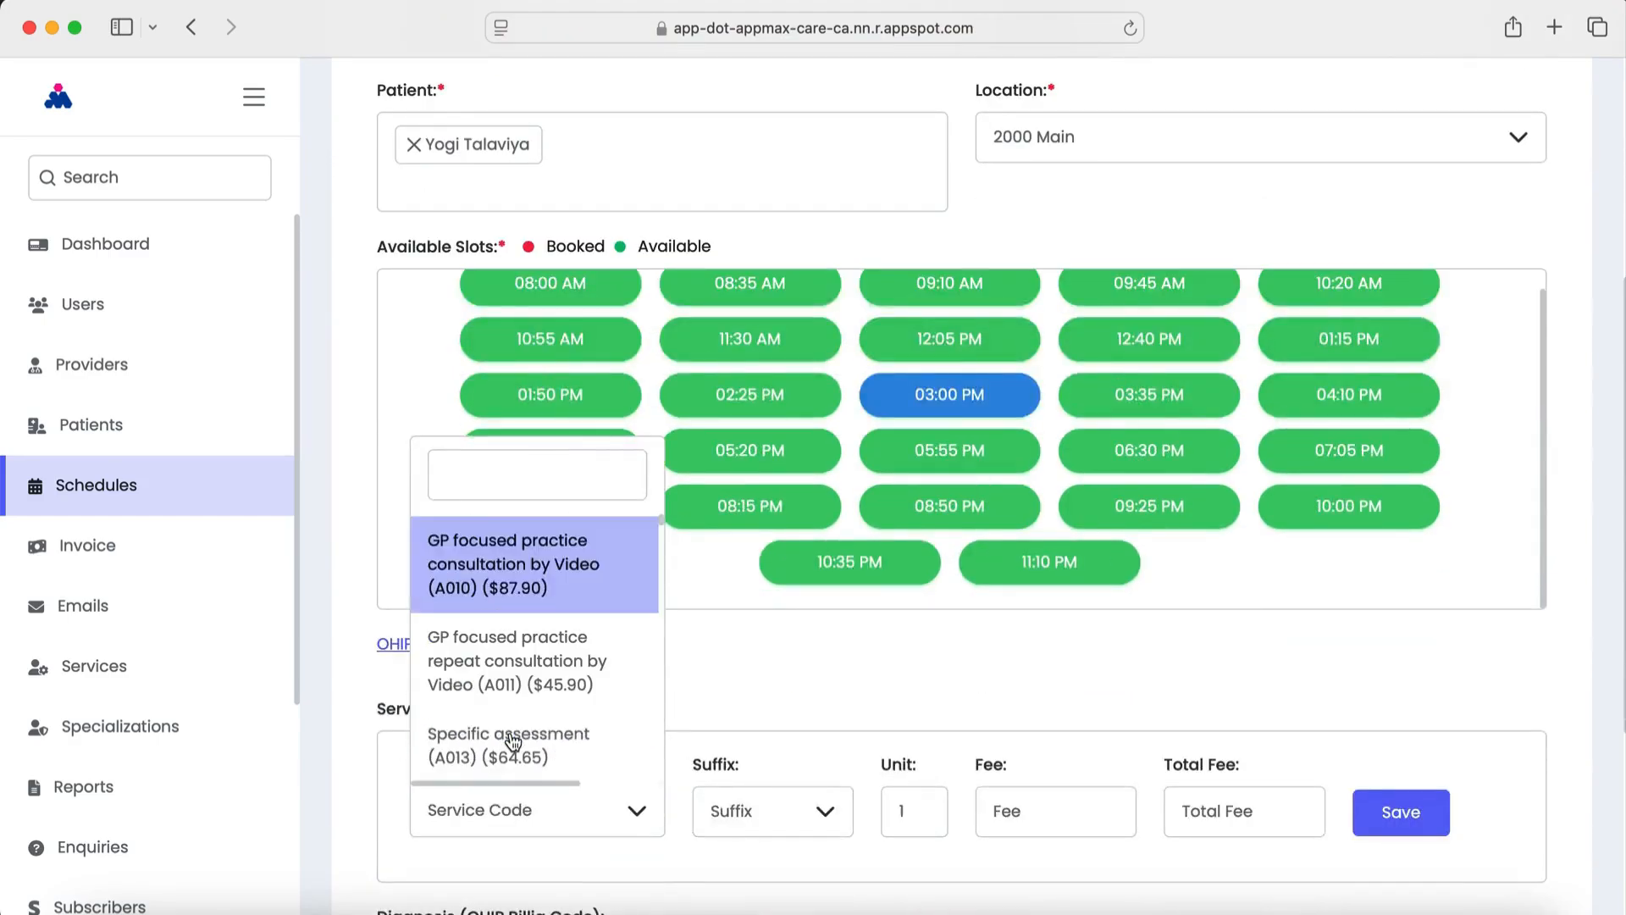
left_click(542, 597)
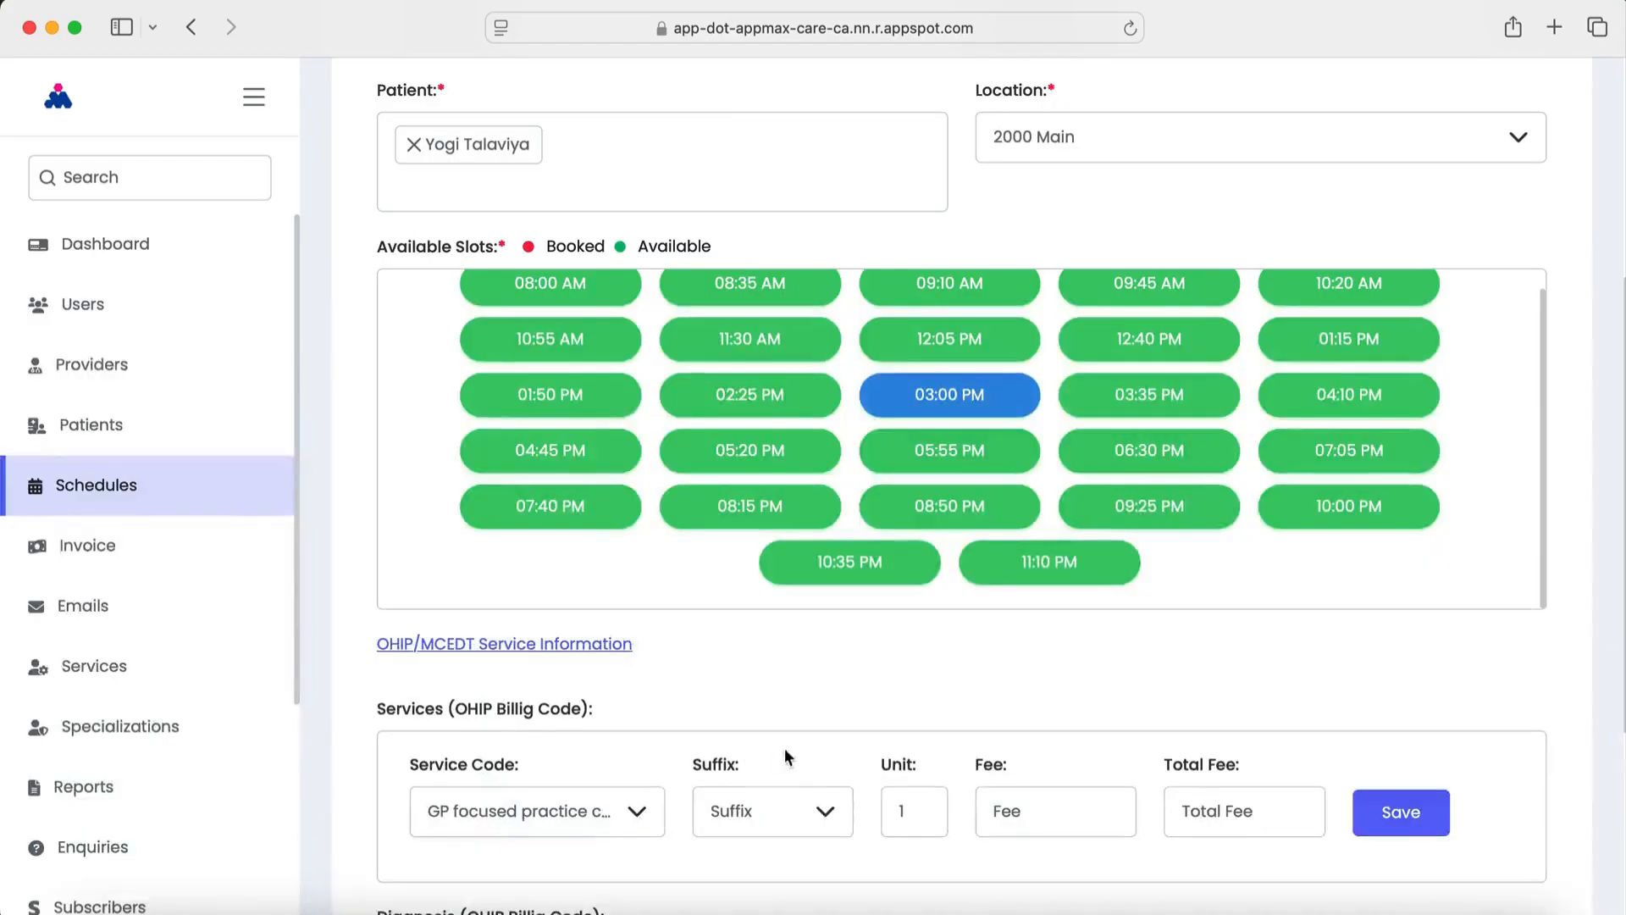
left_click(815, 818)
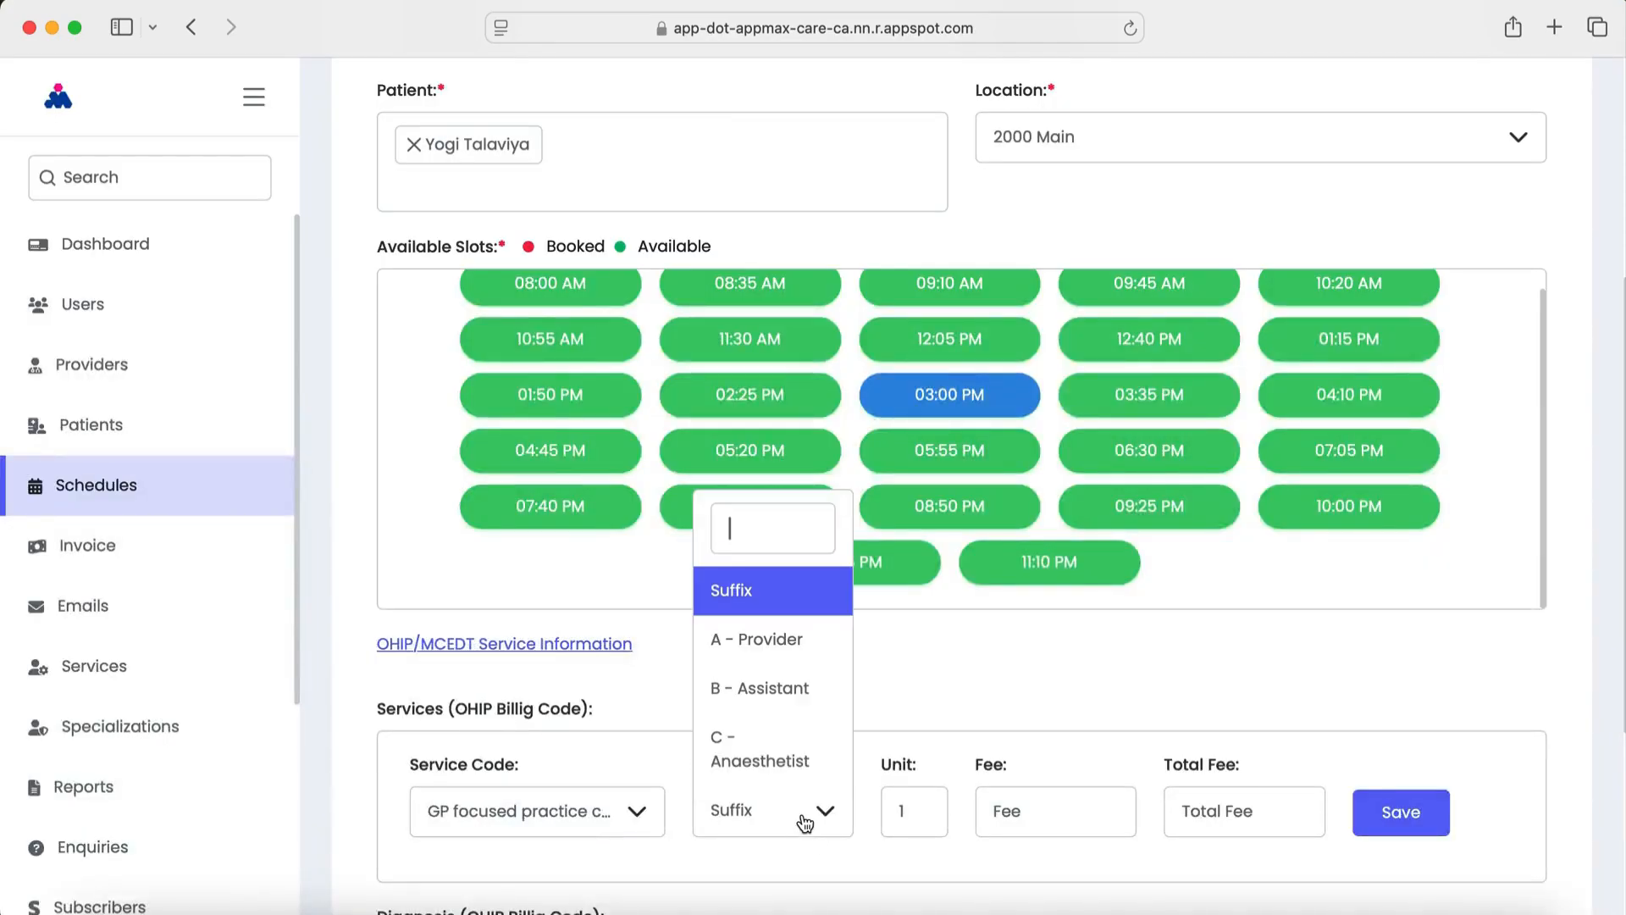
left_click(776, 644)
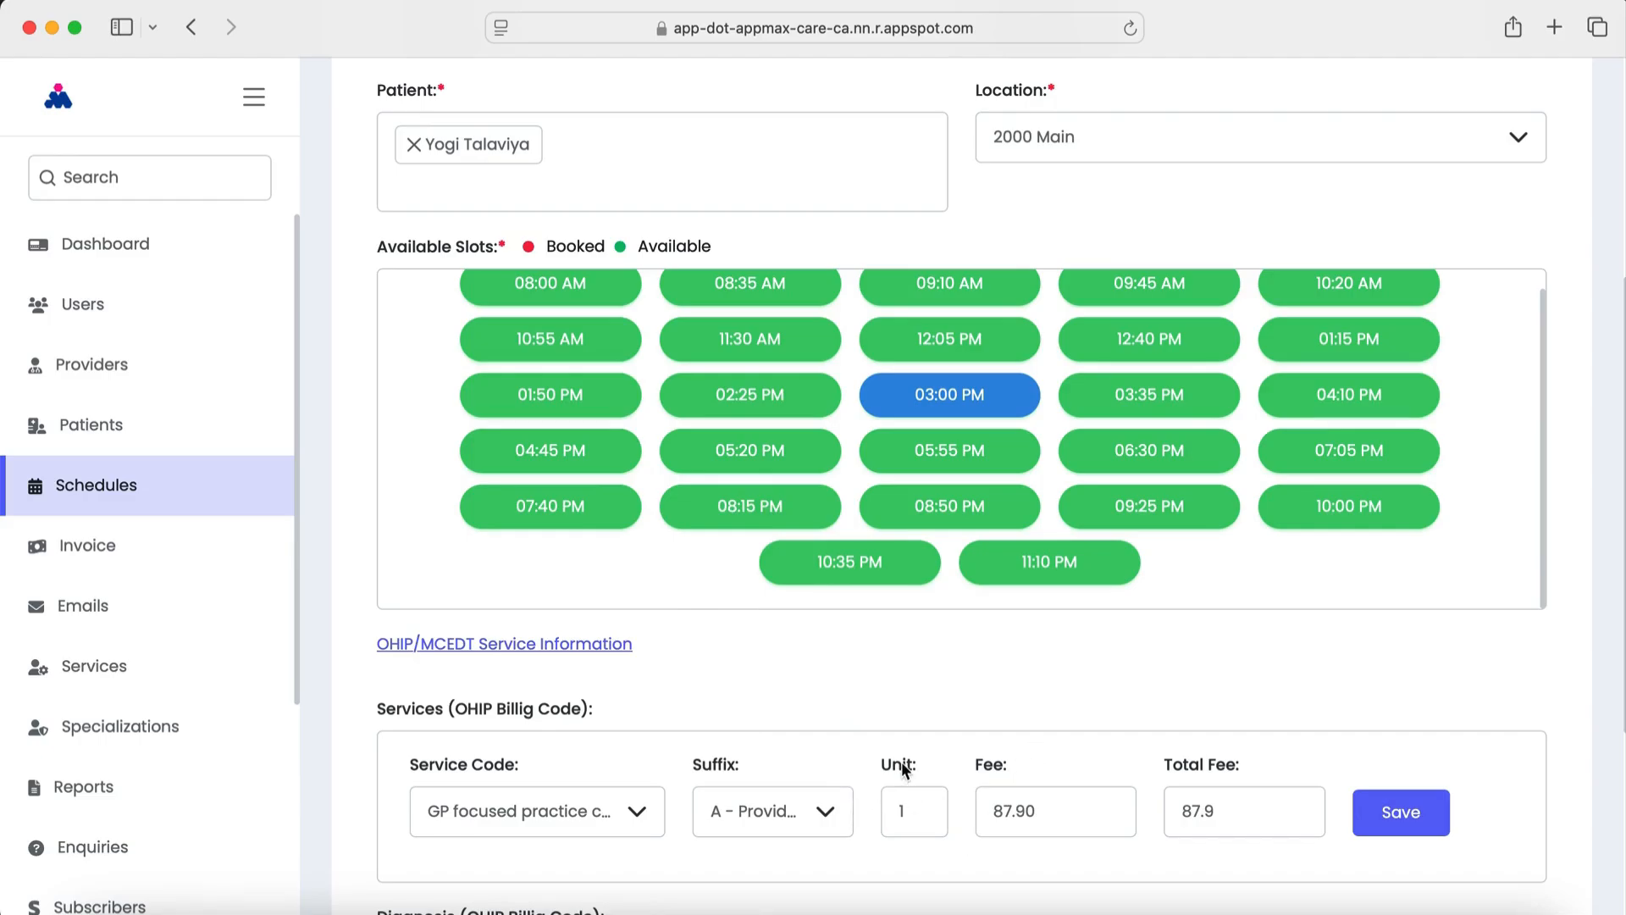
- Try the other suffix options for the OHIP service and return the suffix to A - Provider
scroll(992, 718, "down", 5)
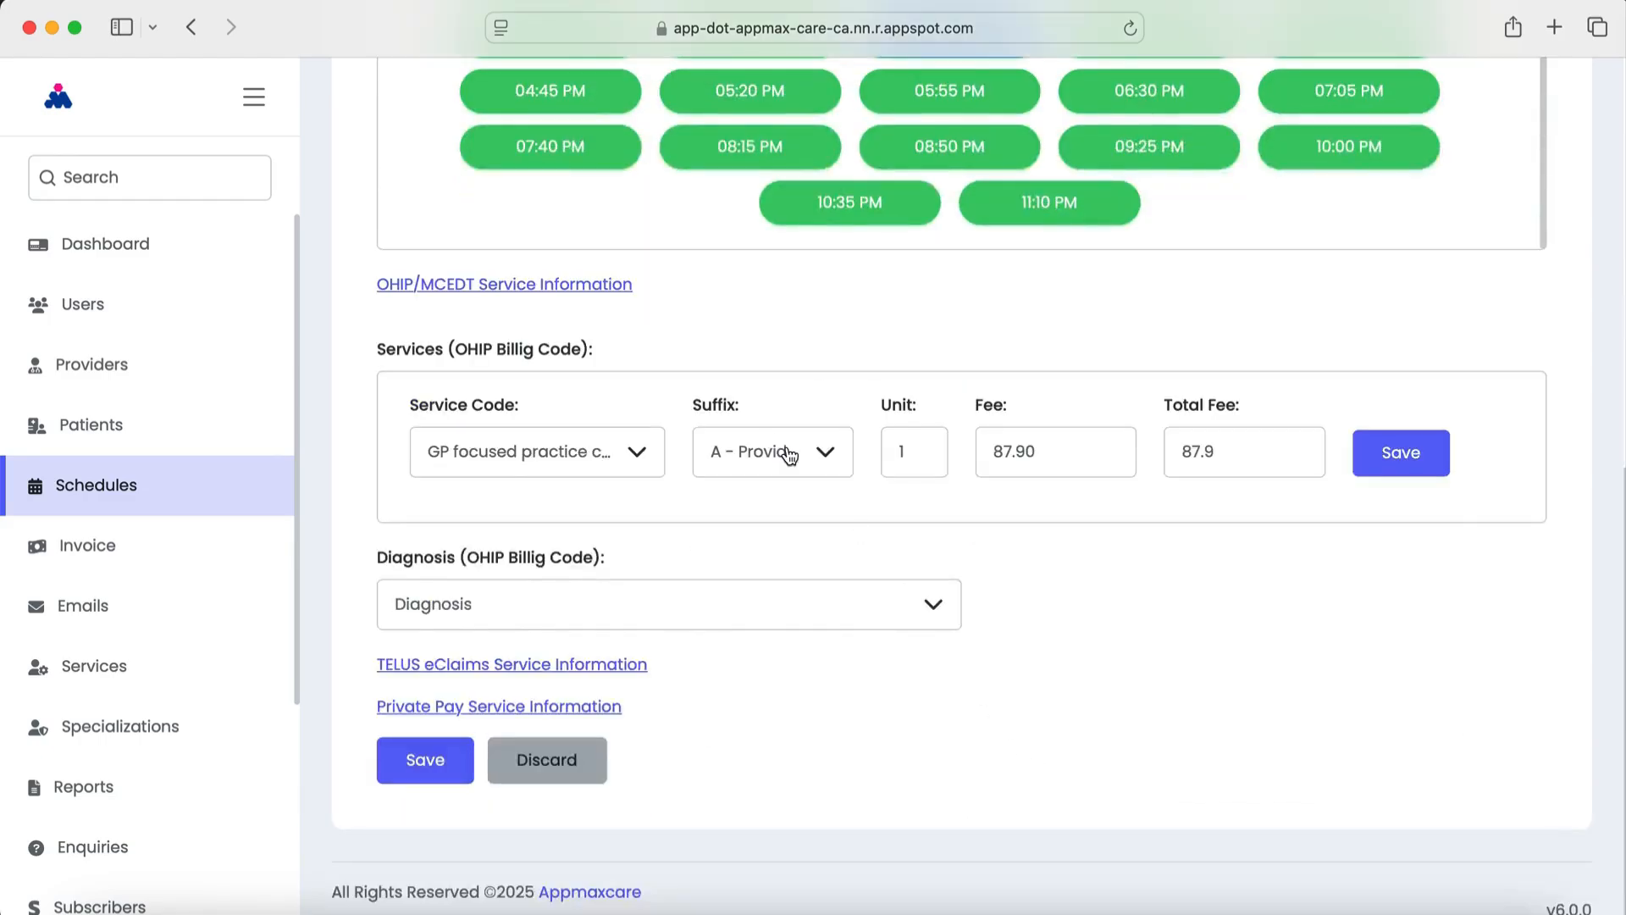
left_click(788, 454)
left_click(799, 366)
left_click(793, 462)
left_click(791, 320)
left_click(814, 460)
left_click(770, 276)
- Add the A010 service line to the OHIP services and set the diagnosis to Abscess - Brain (349)
left_click(1404, 456)
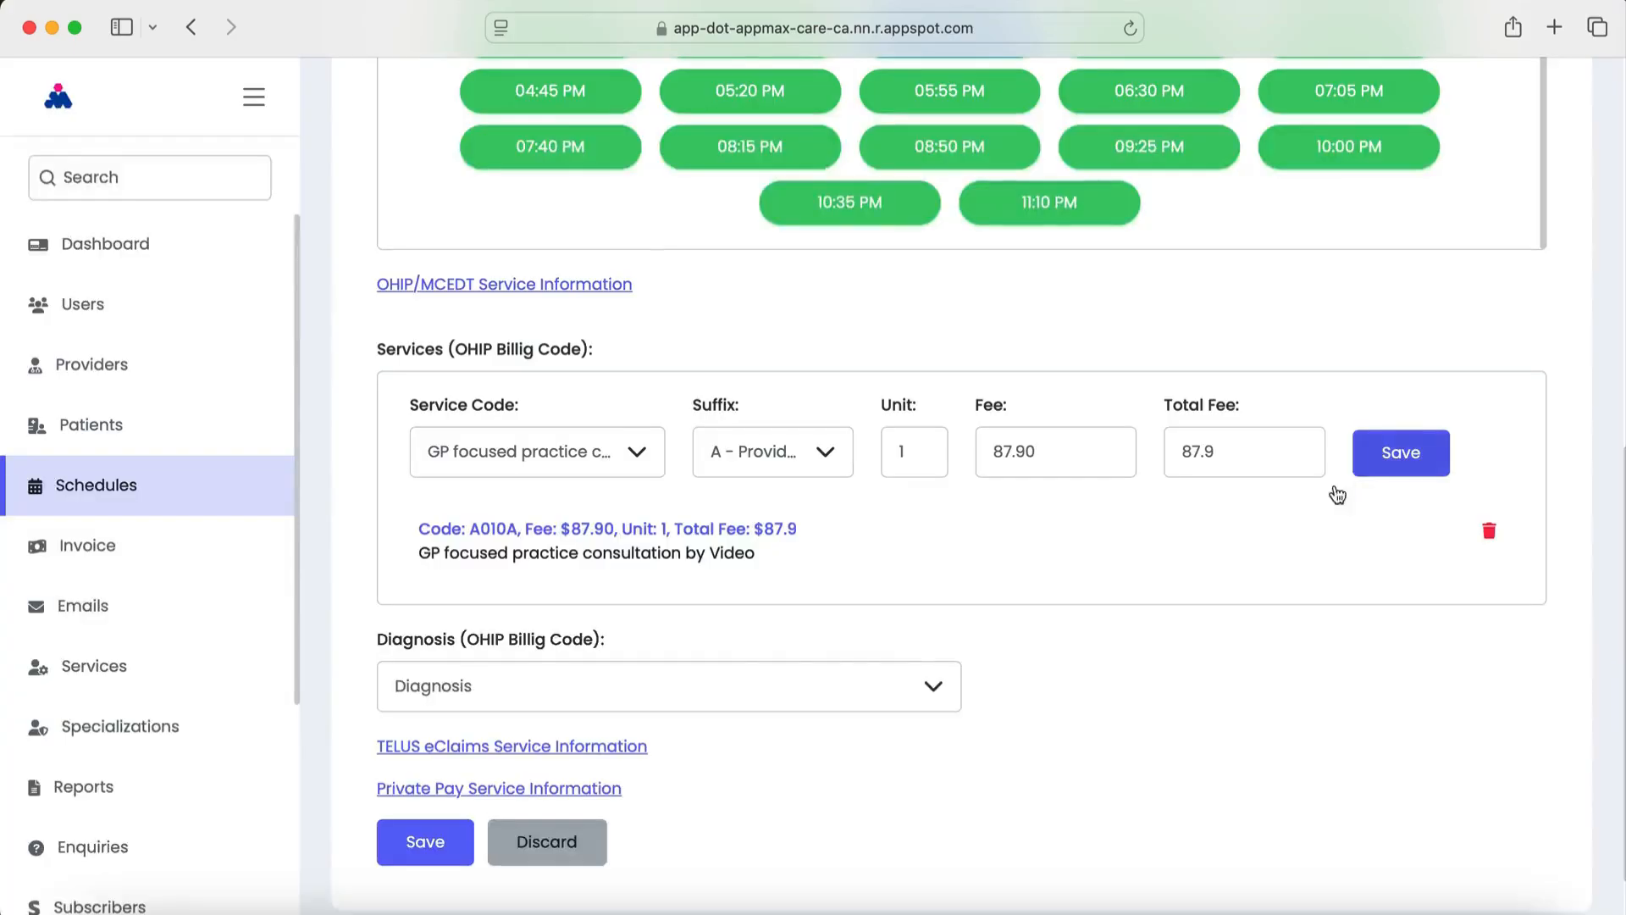
left_click(427, 693)
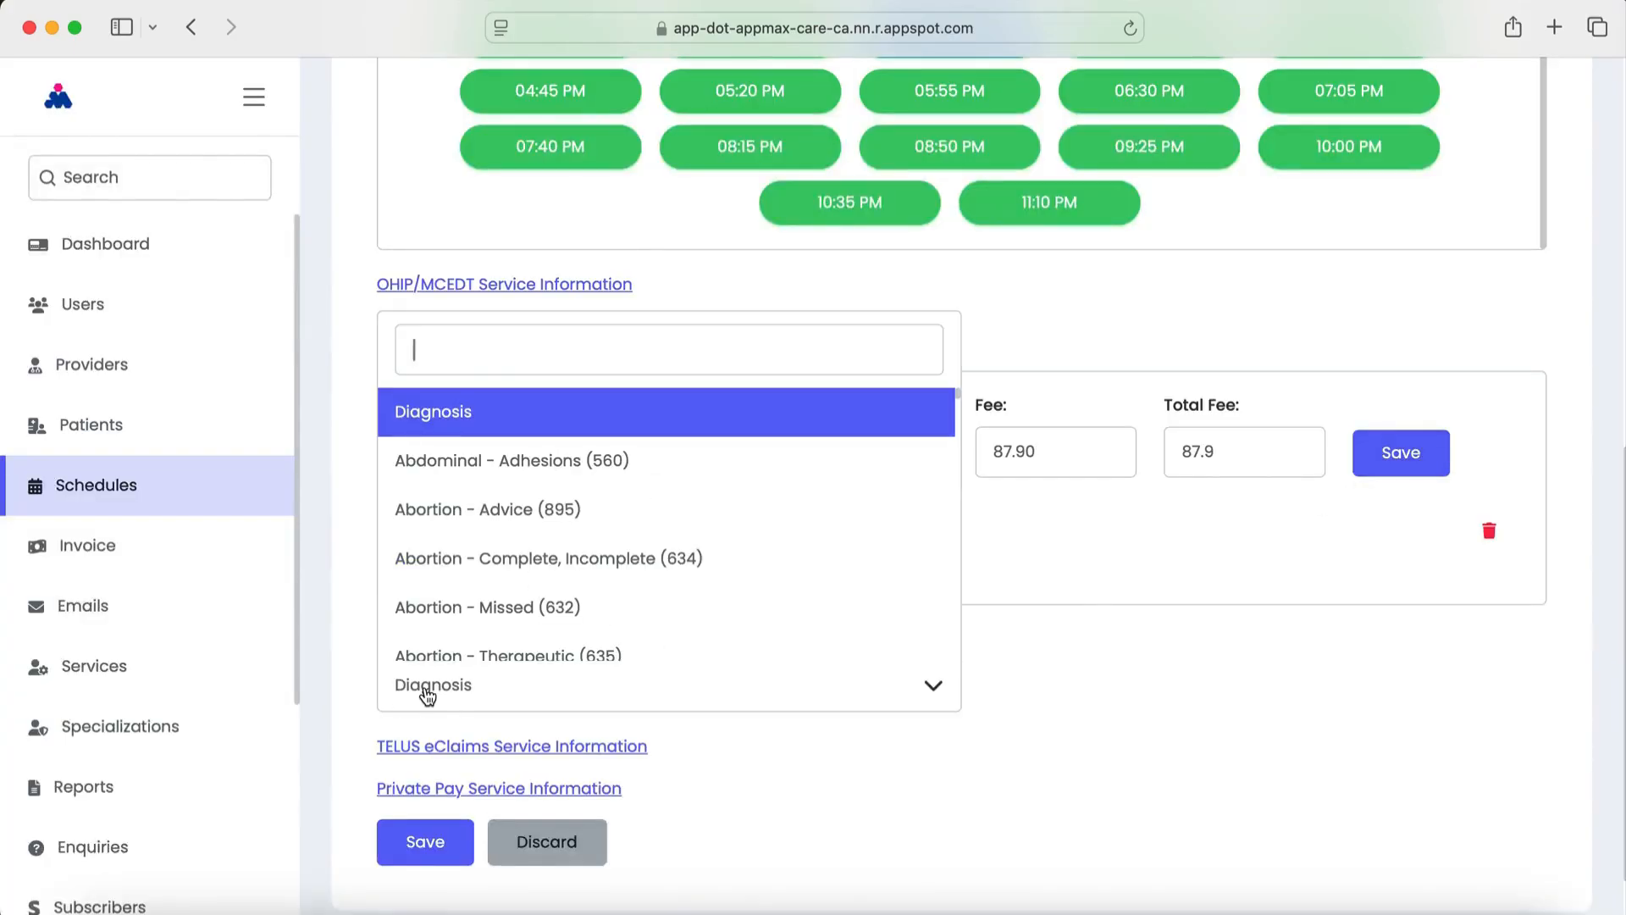
scroll(532, 591, "down", 4)
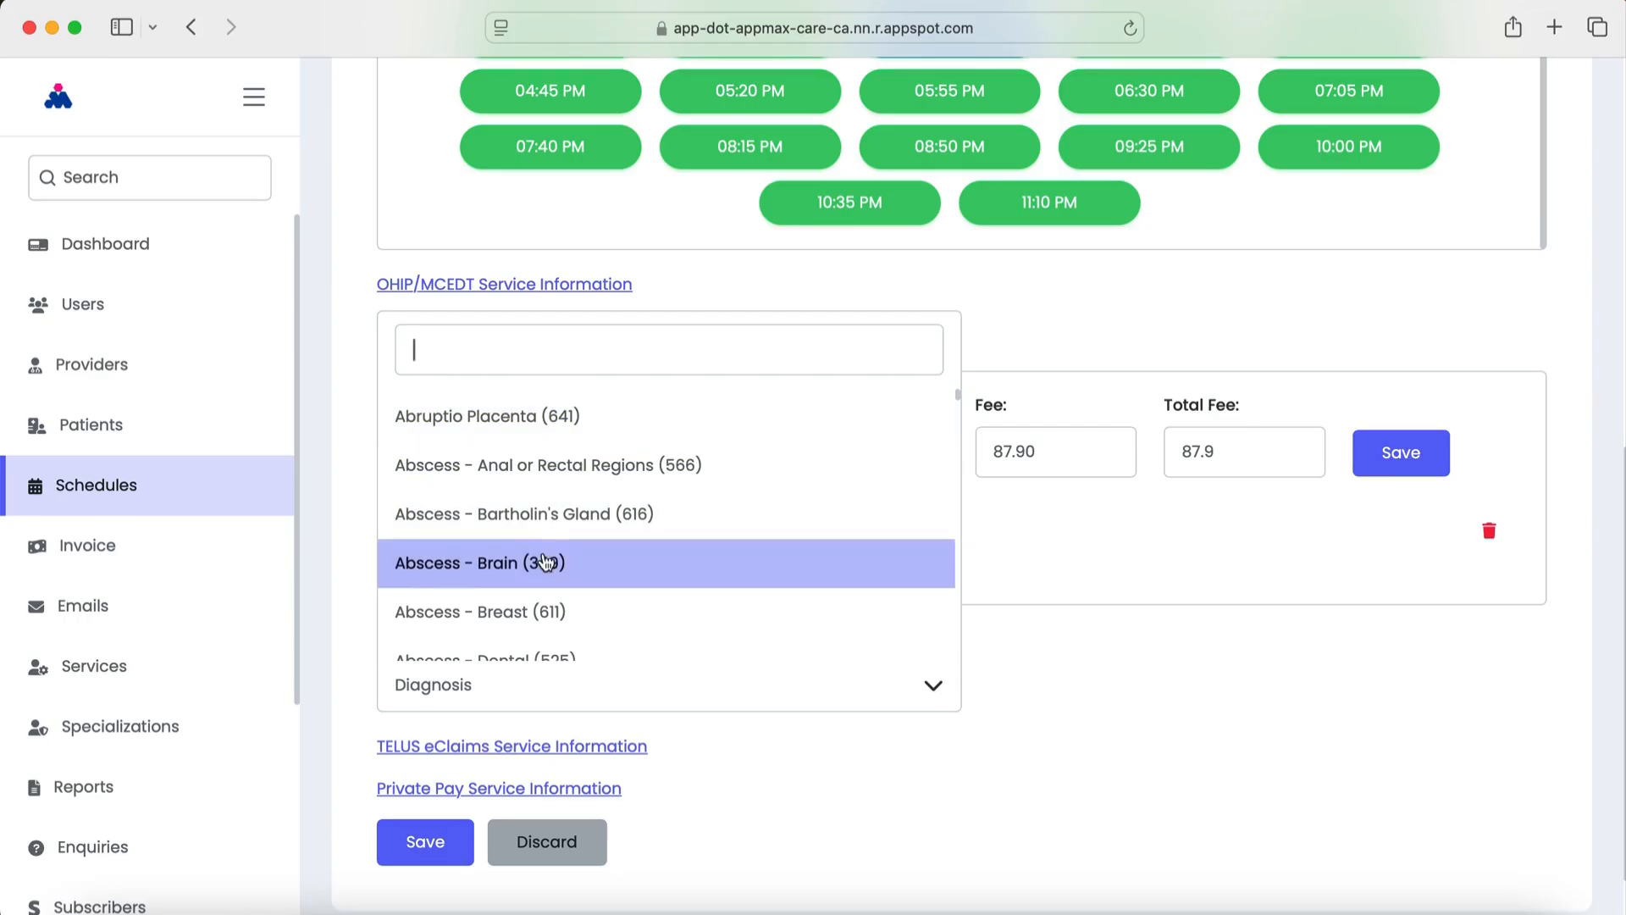
left_click(545, 567)
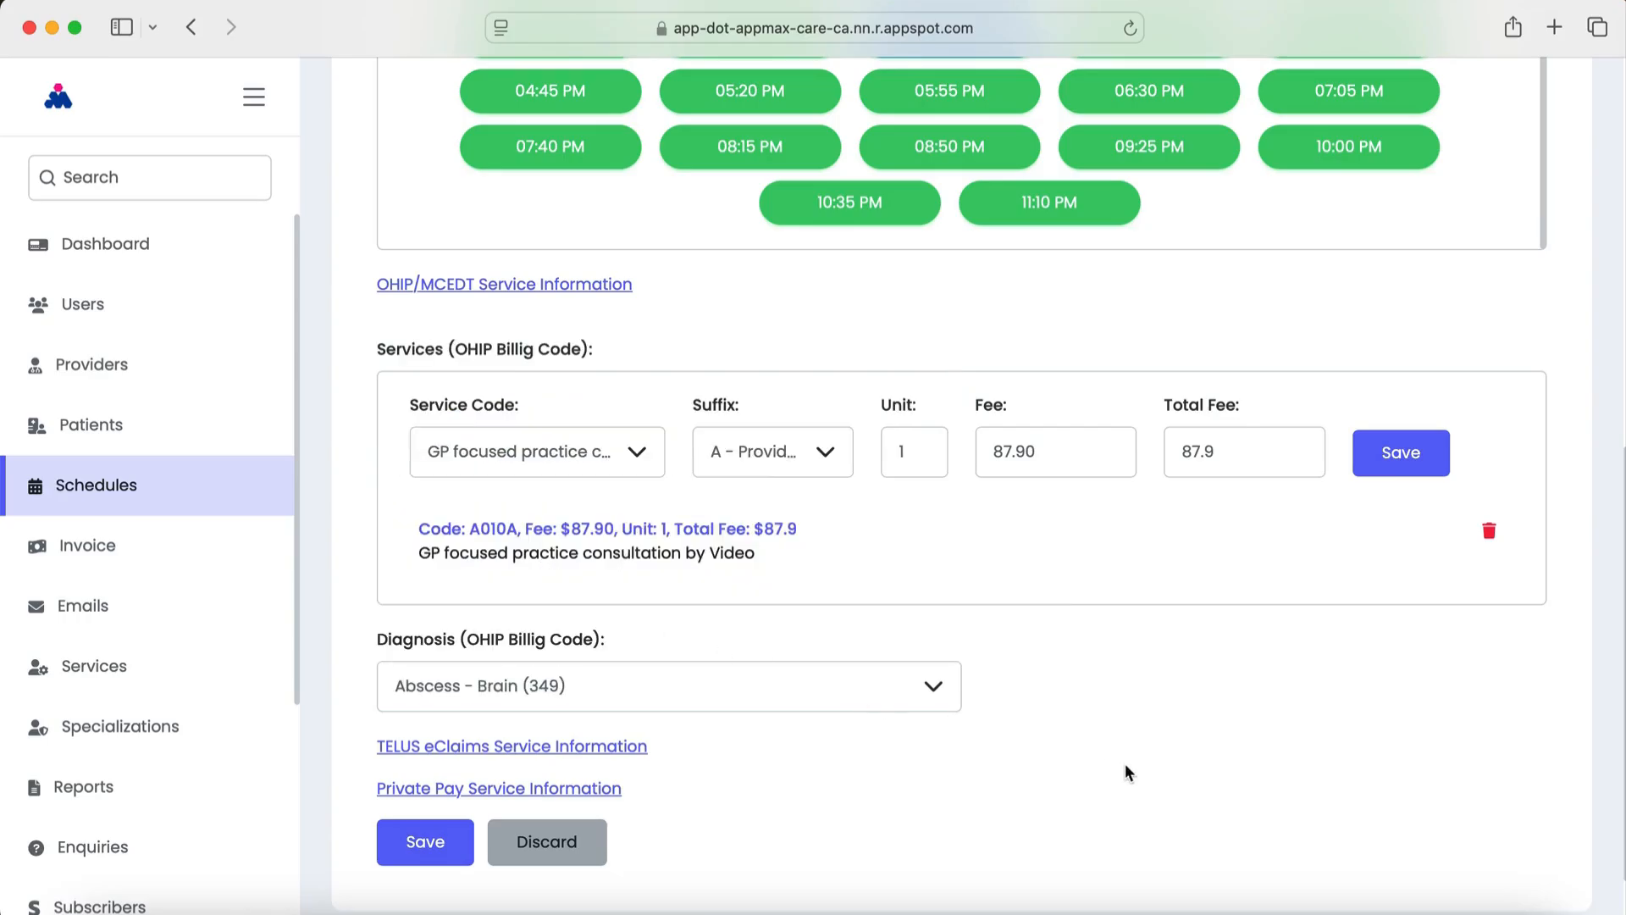
- Save the new schedule with its OHIP billing details
scroll(1127, 764, "down", 2)
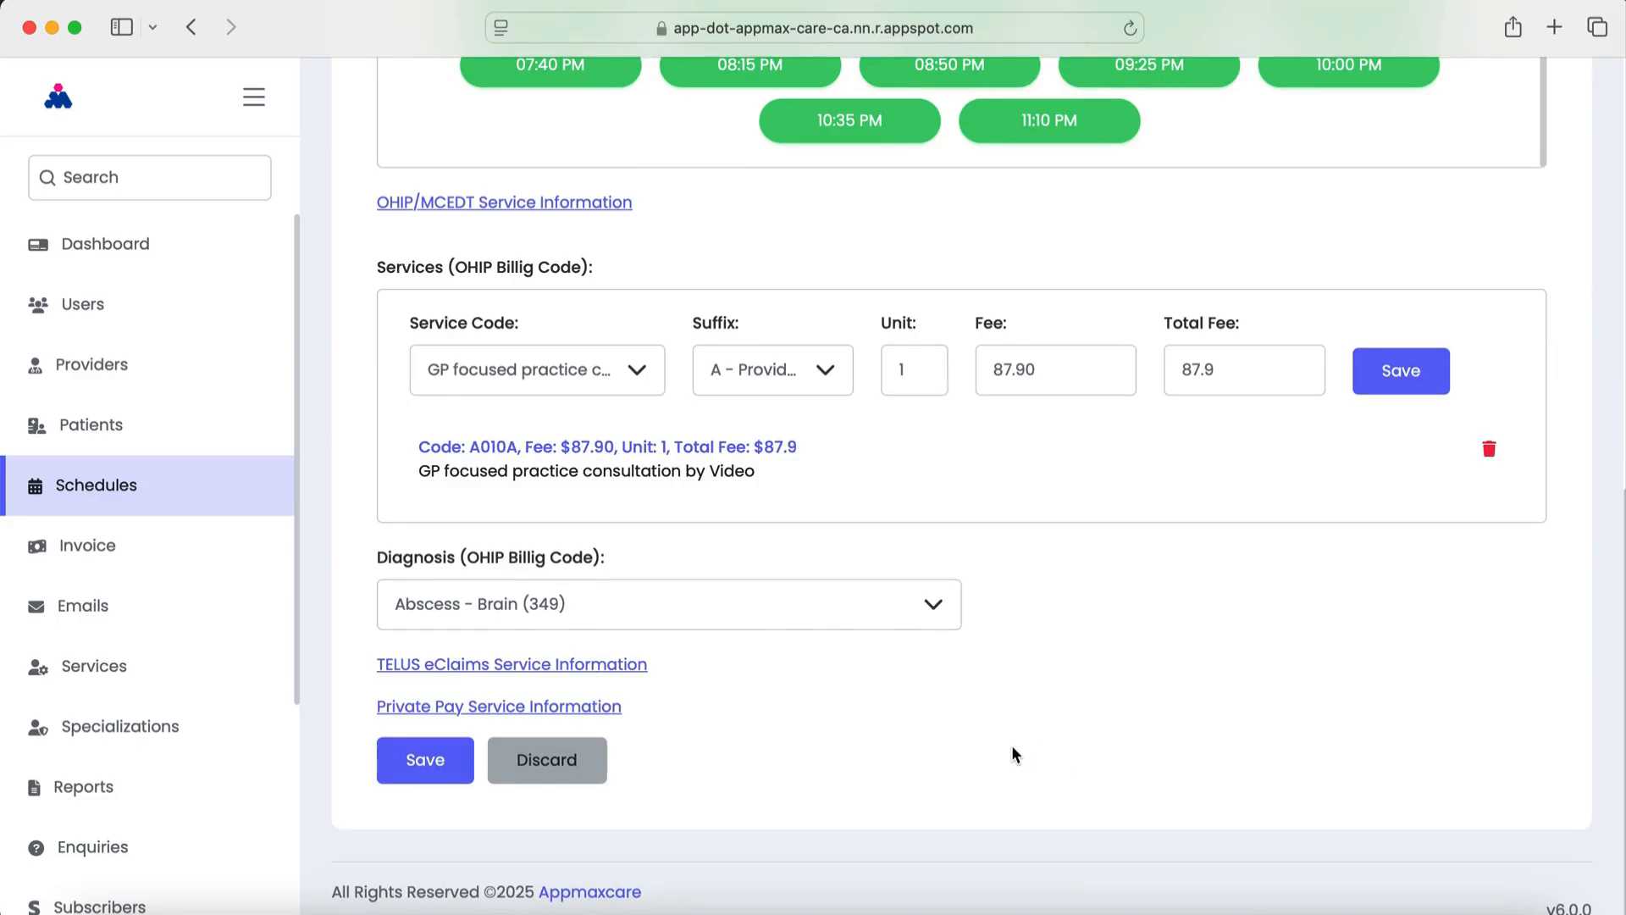
left_click(426, 760)
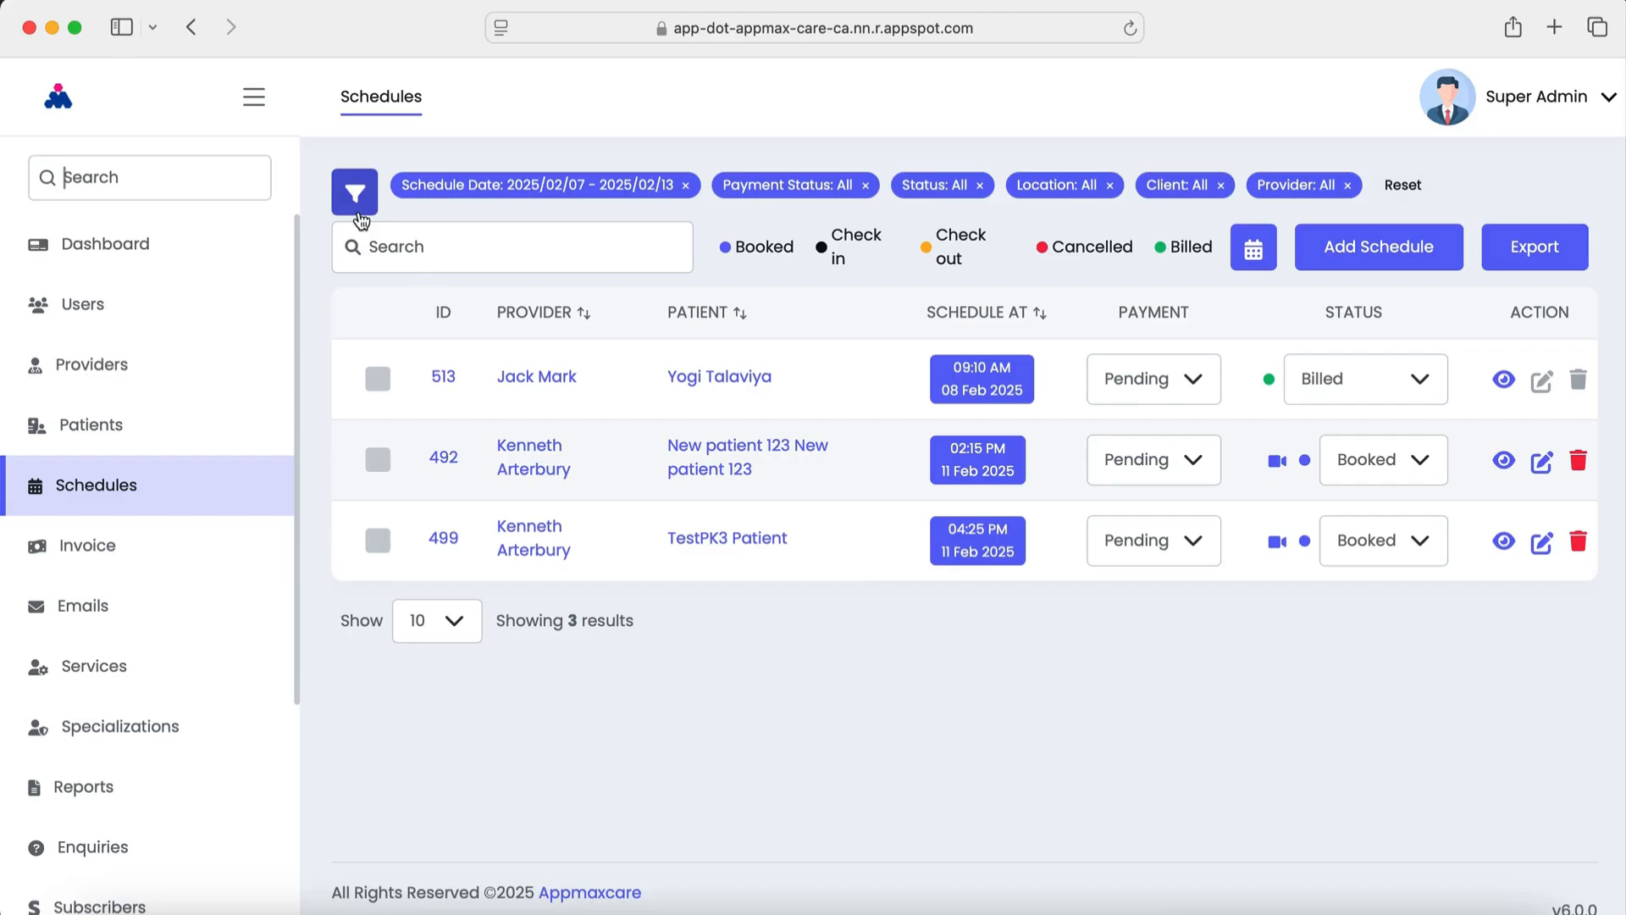
- Filter the schedules list to the date range 2025/02/01 - 2025/02/13
left_click(357, 199)
left_click(439, 364)
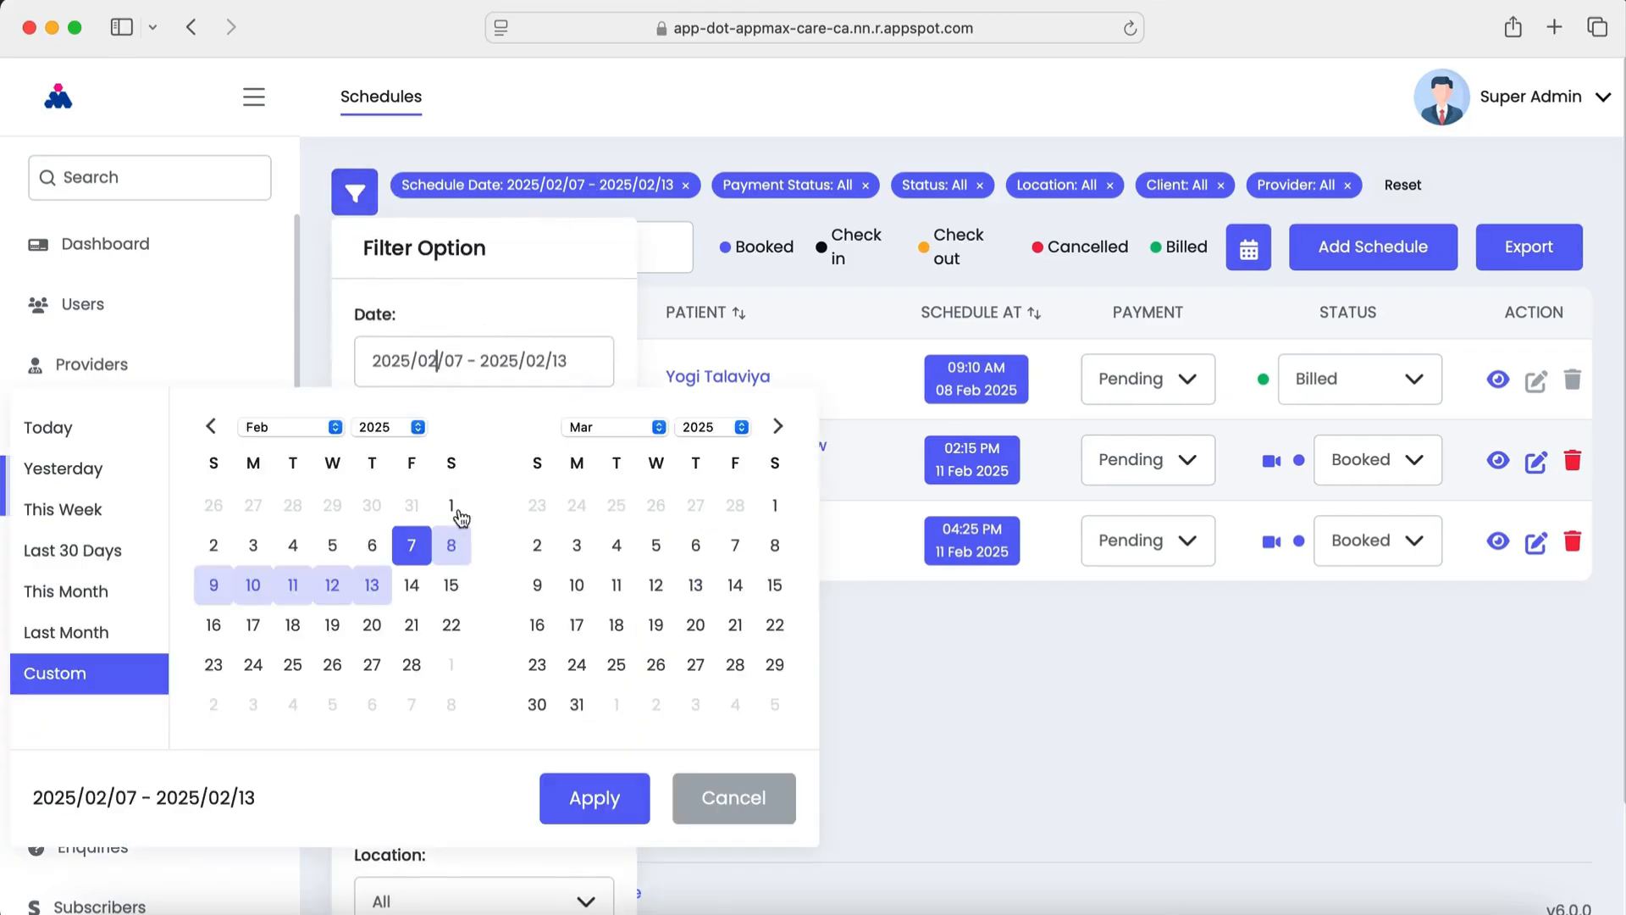
left_click(449, 506)
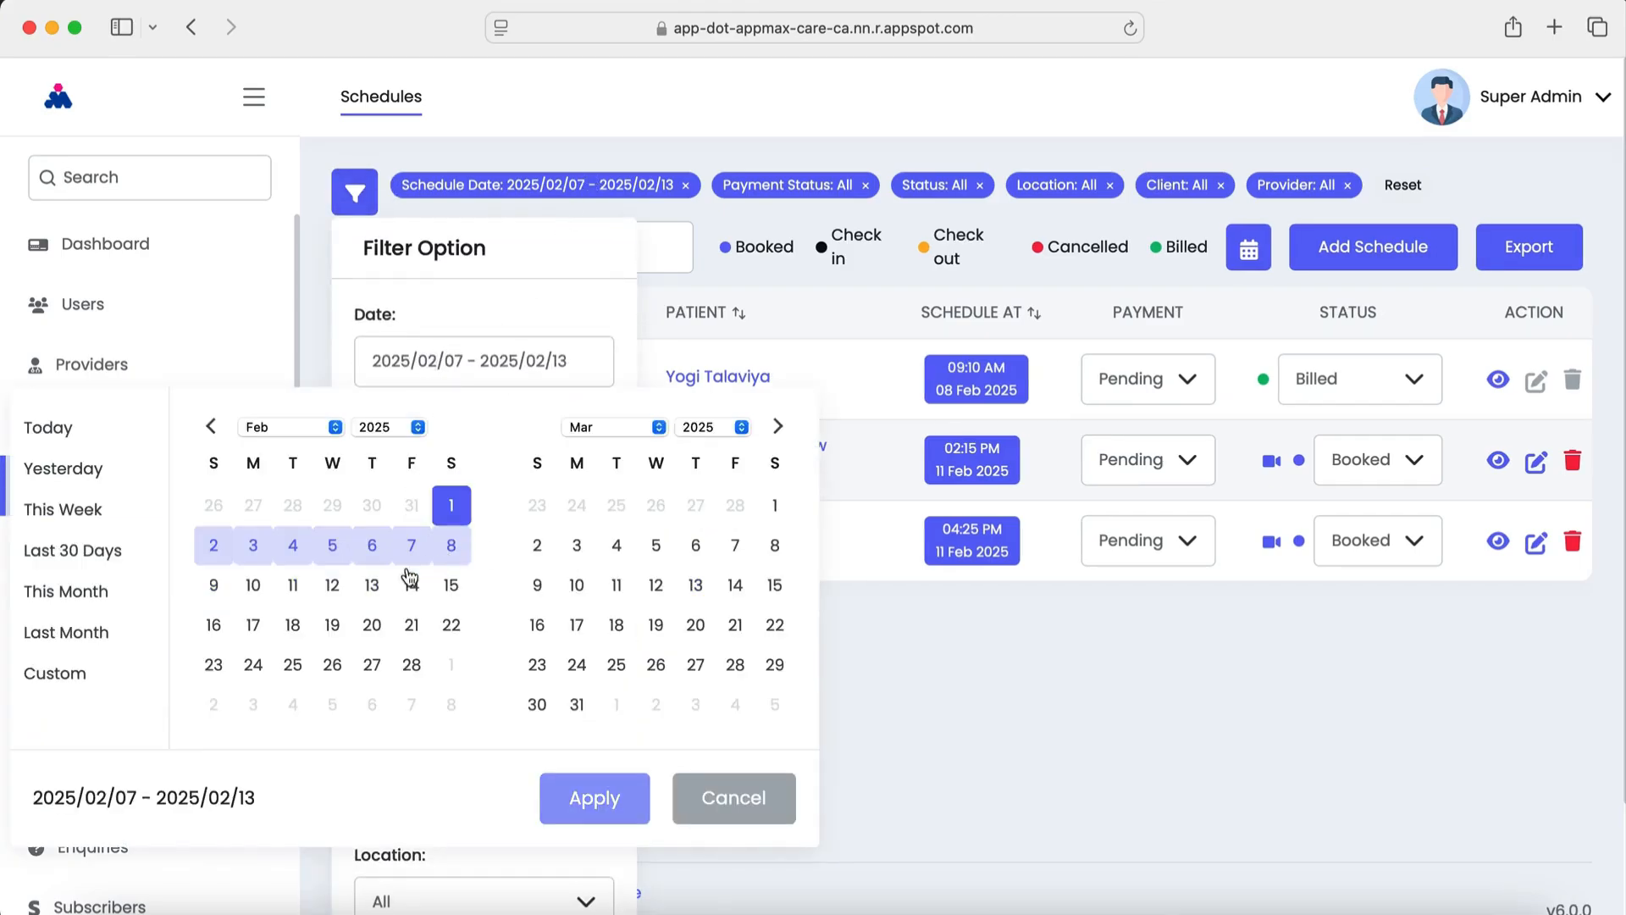
left_click(372, 584)
left_click(595, 797)
scroll(526, 749, "down", 2)
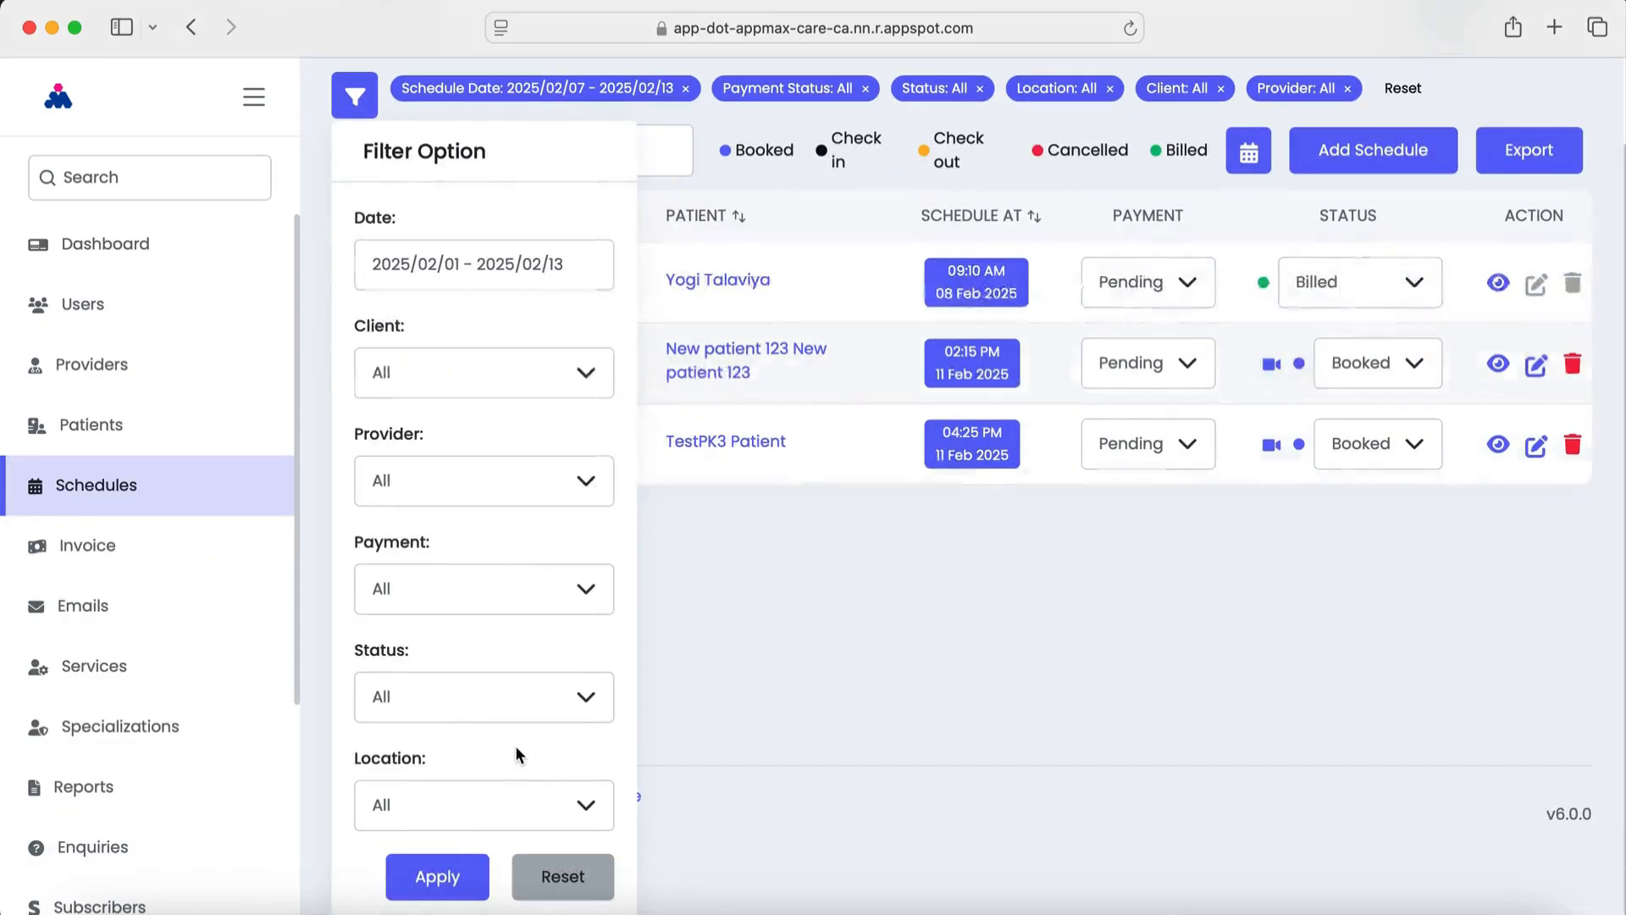
left_click(443, 876)
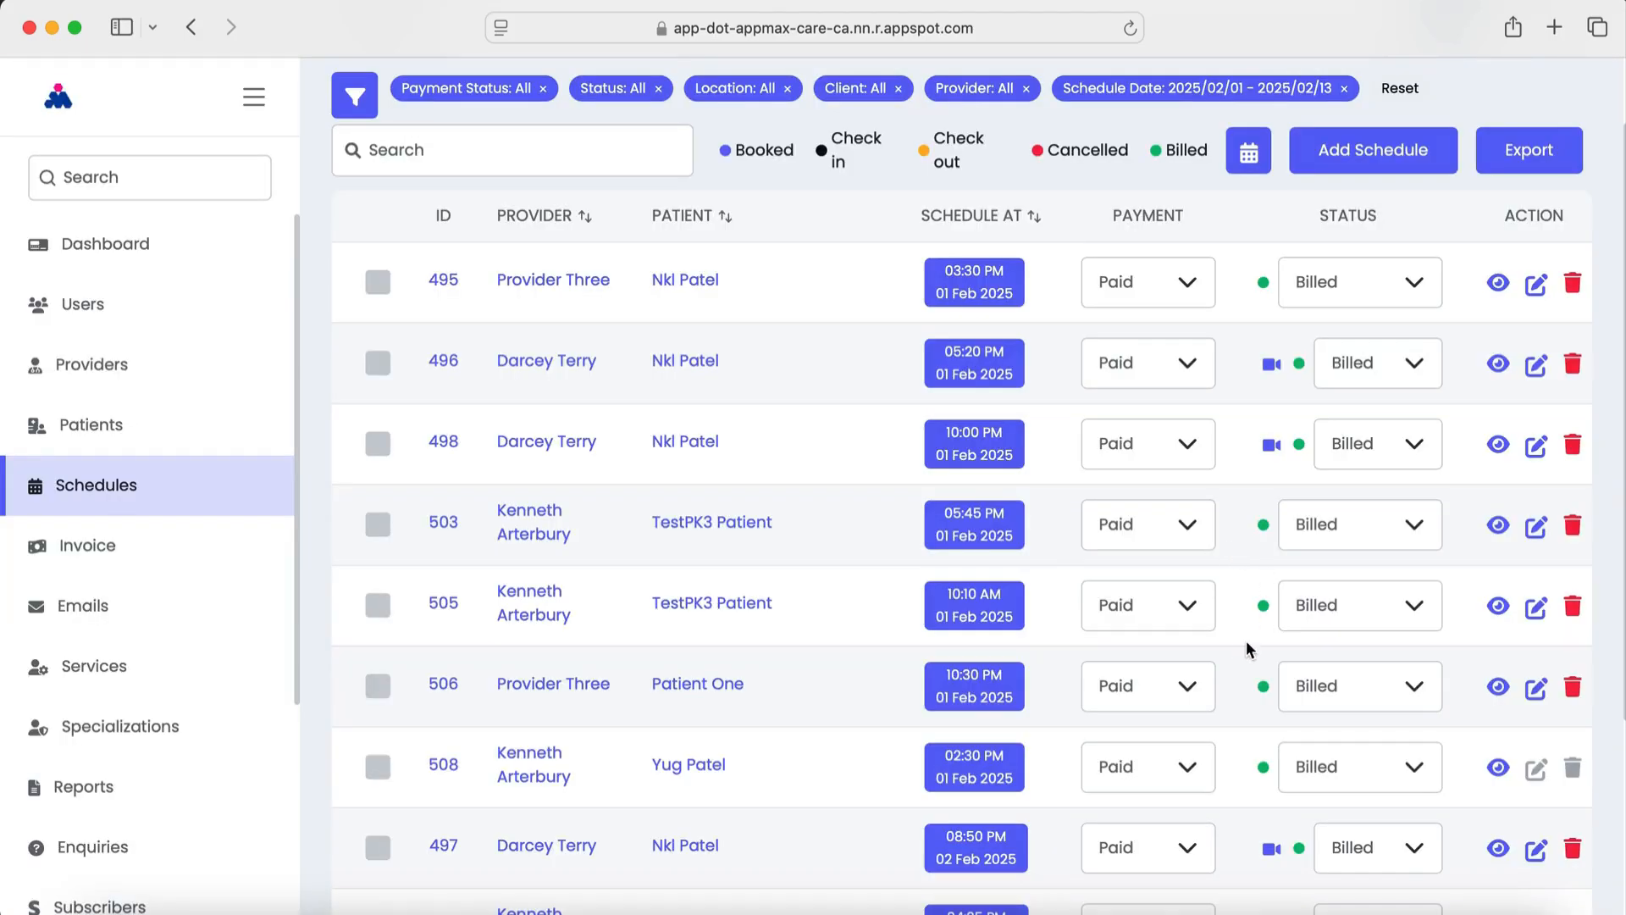
- Find schedule 514 on the second page of the schedules list and set its status to Check in
scroll(1269, 588, "down", 5)
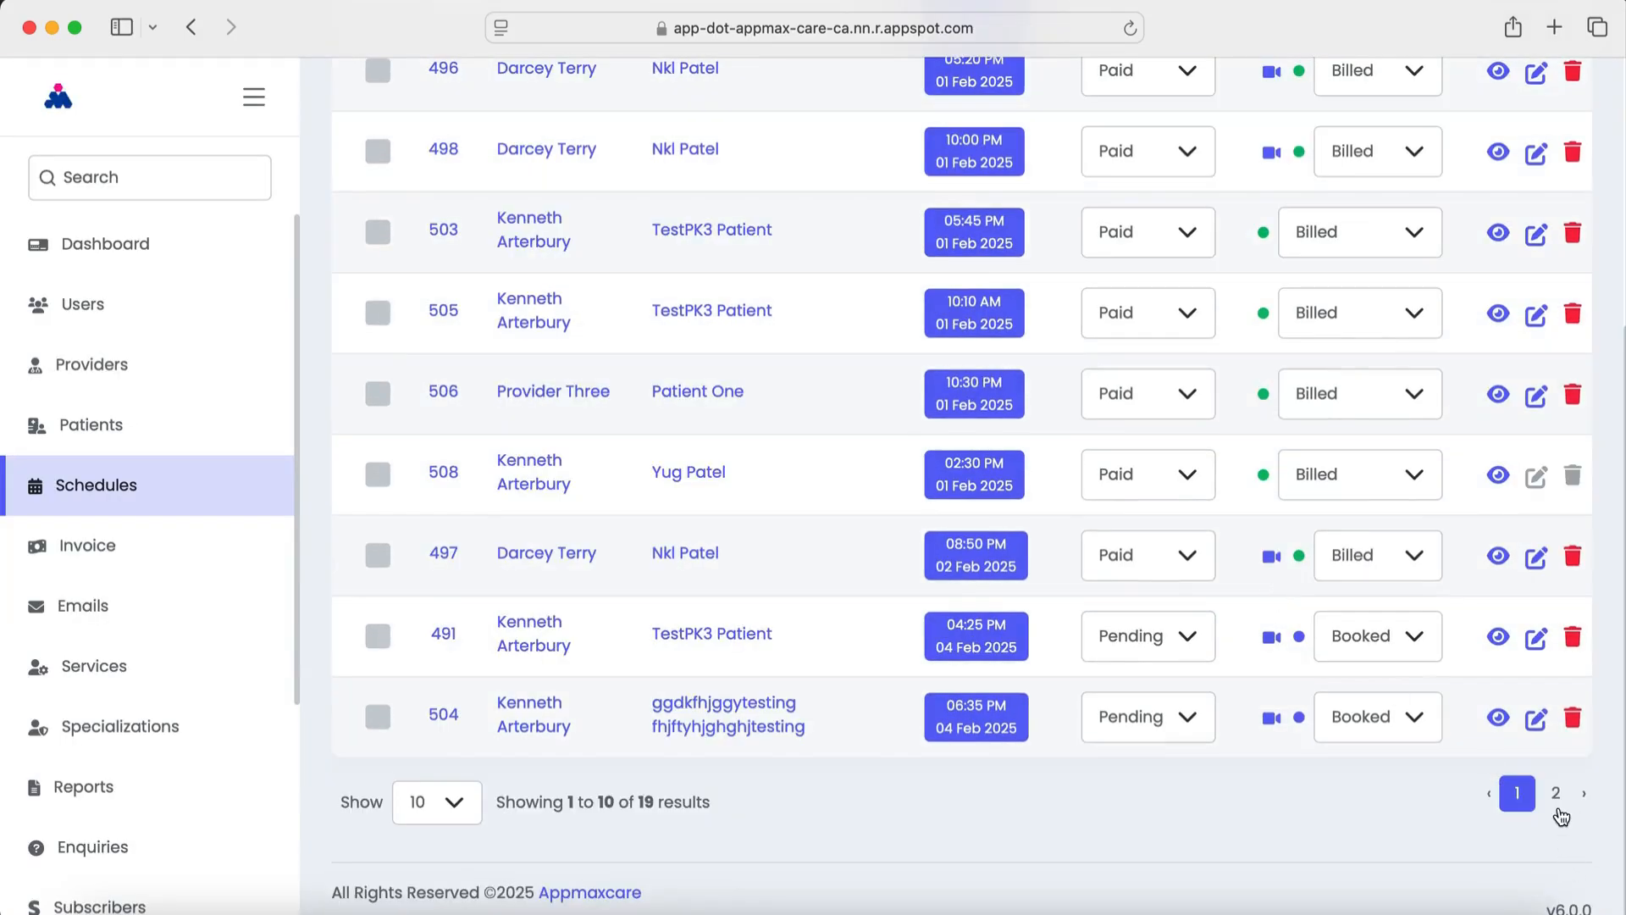
left_click(1556, 793)
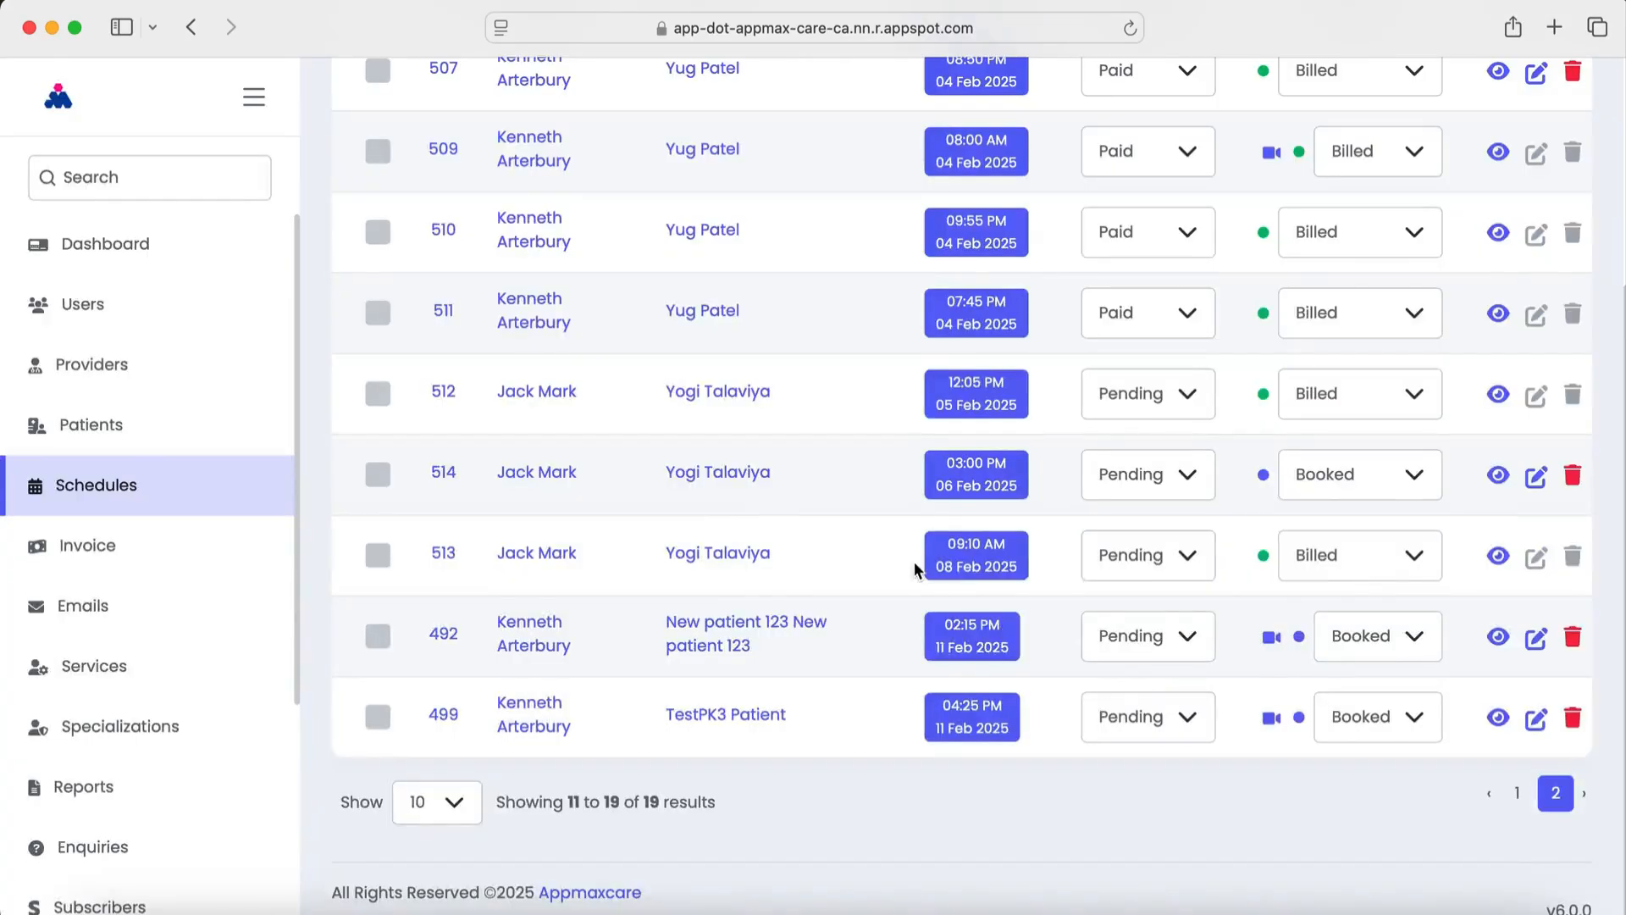
scroll(917, 569, "up", 2)
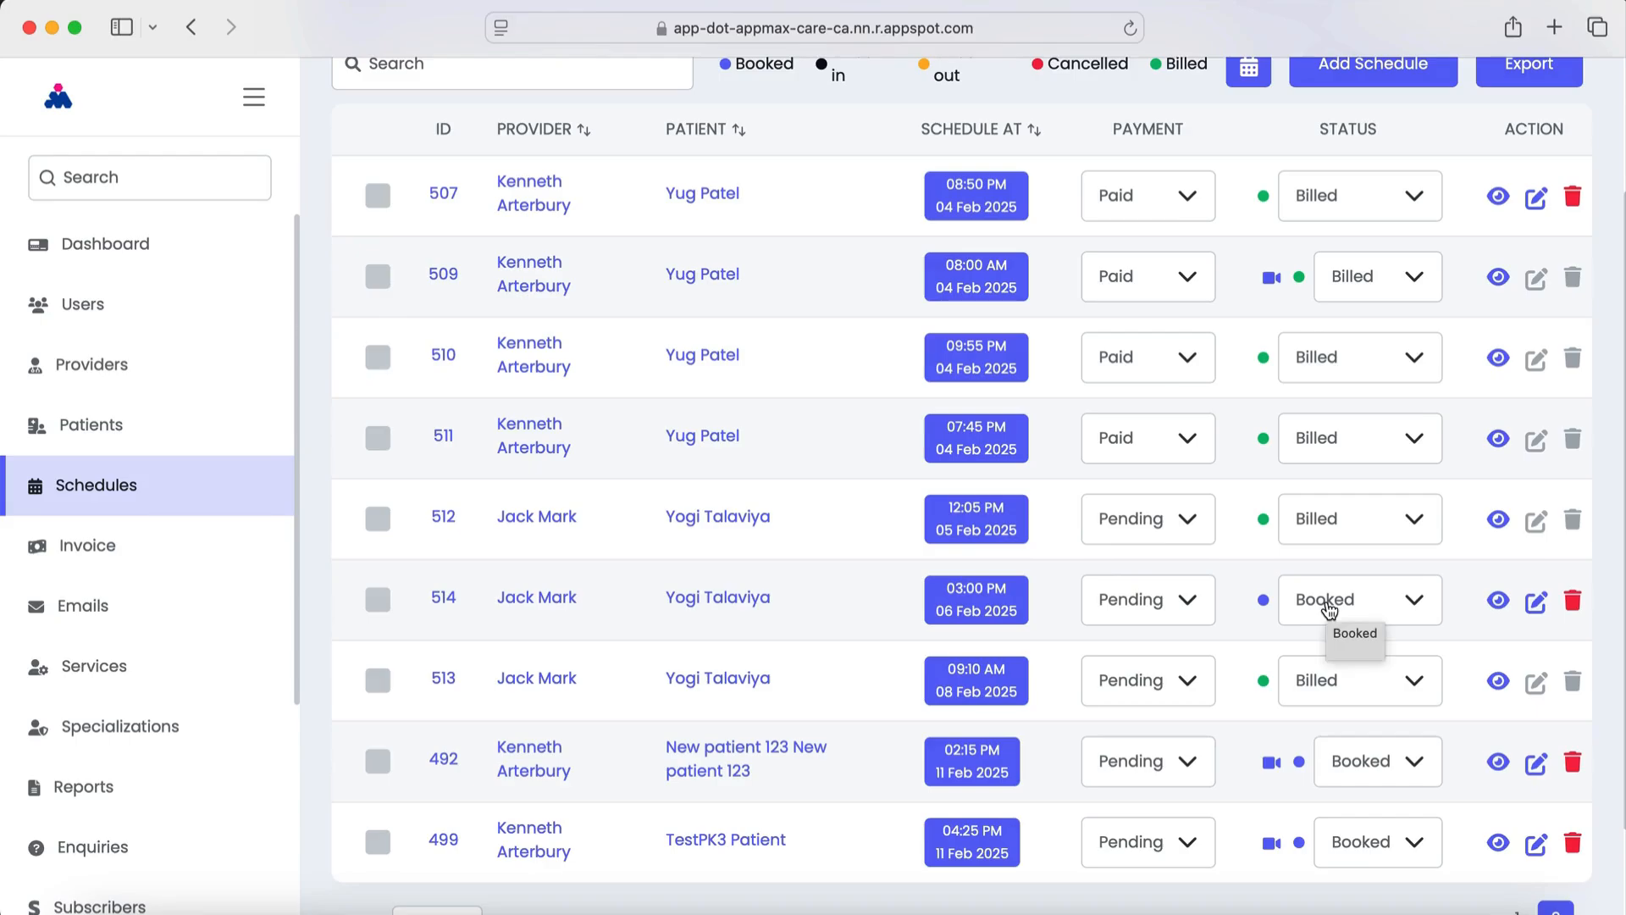
left_click(1328, 608)
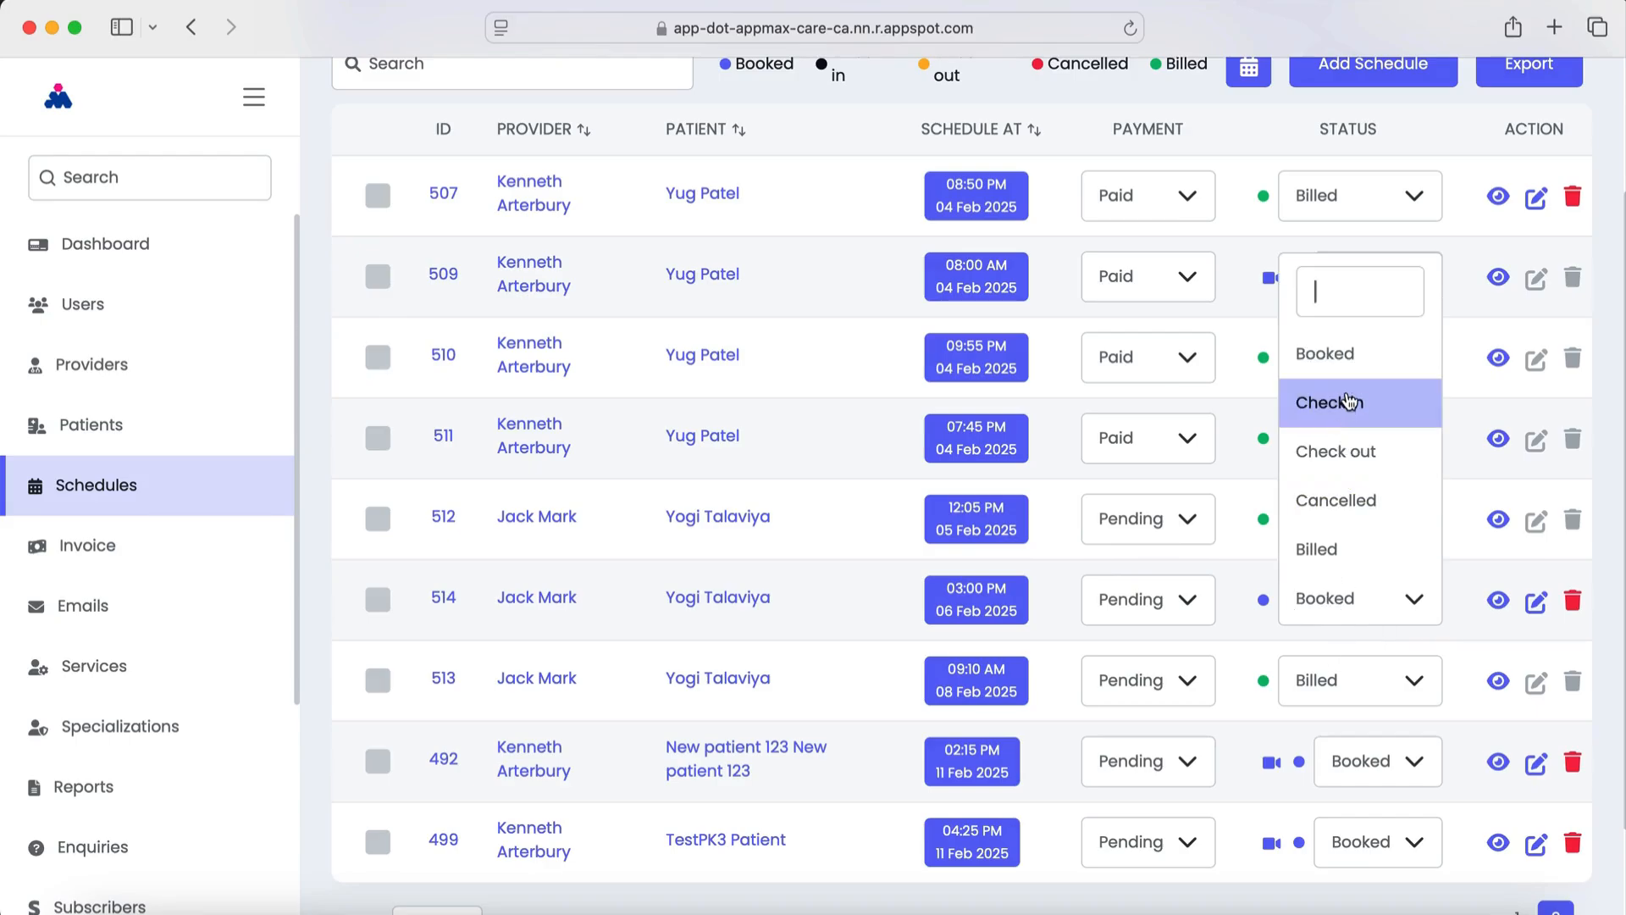
left_click(1350, 401)
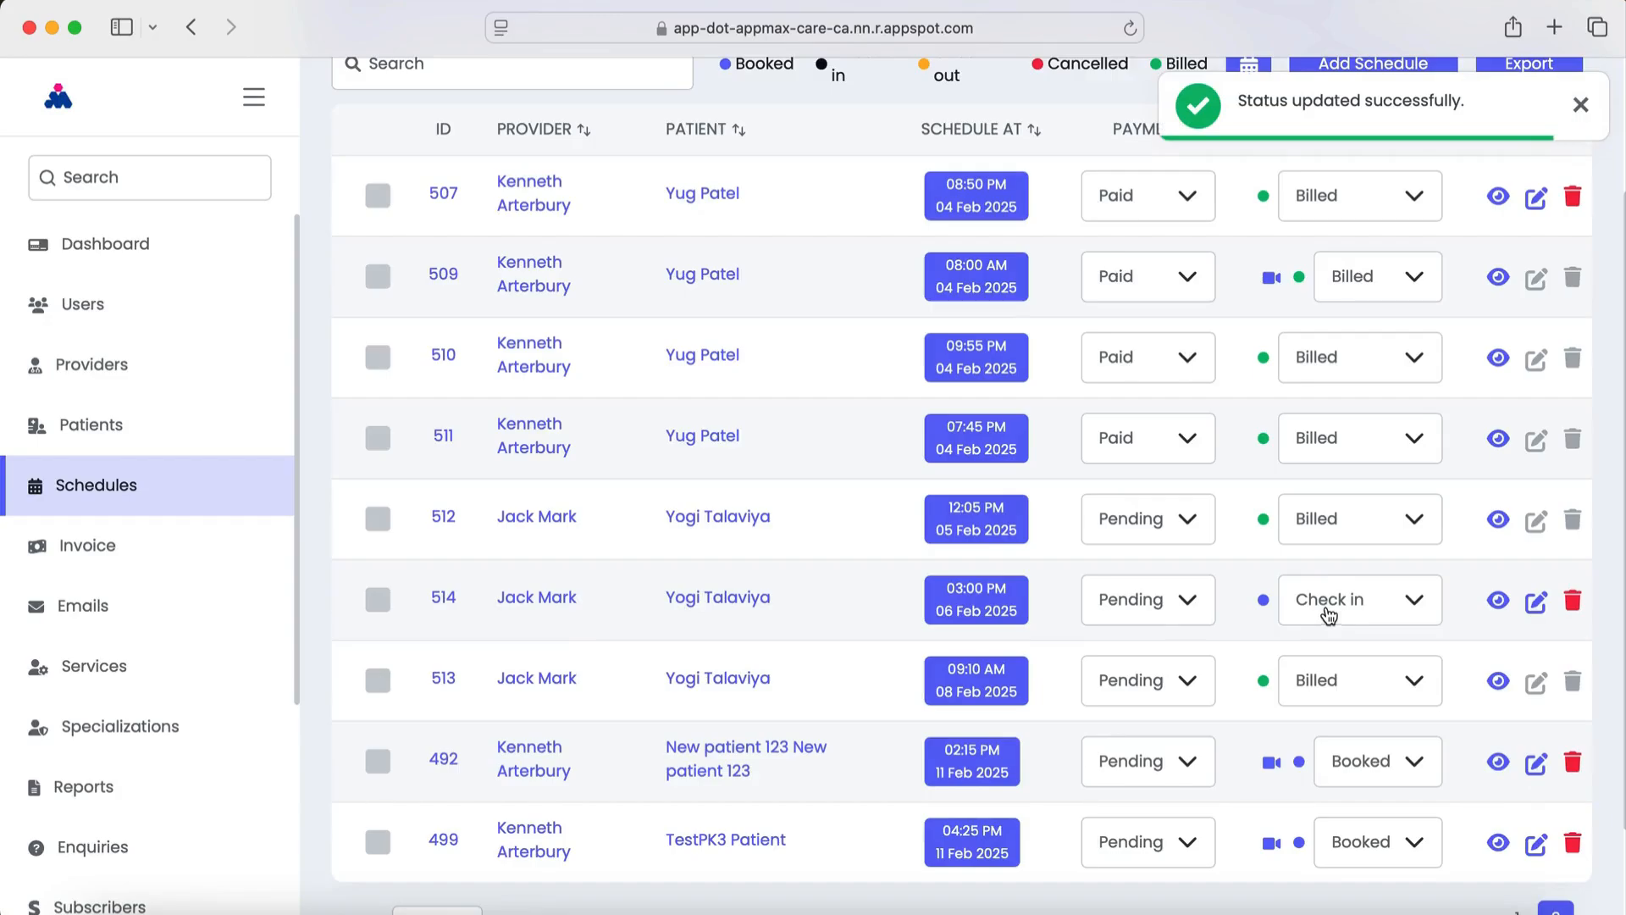
- Set the status of schedule 514 to Check out
left_click(1335, 603)
left_click(1347, 450)
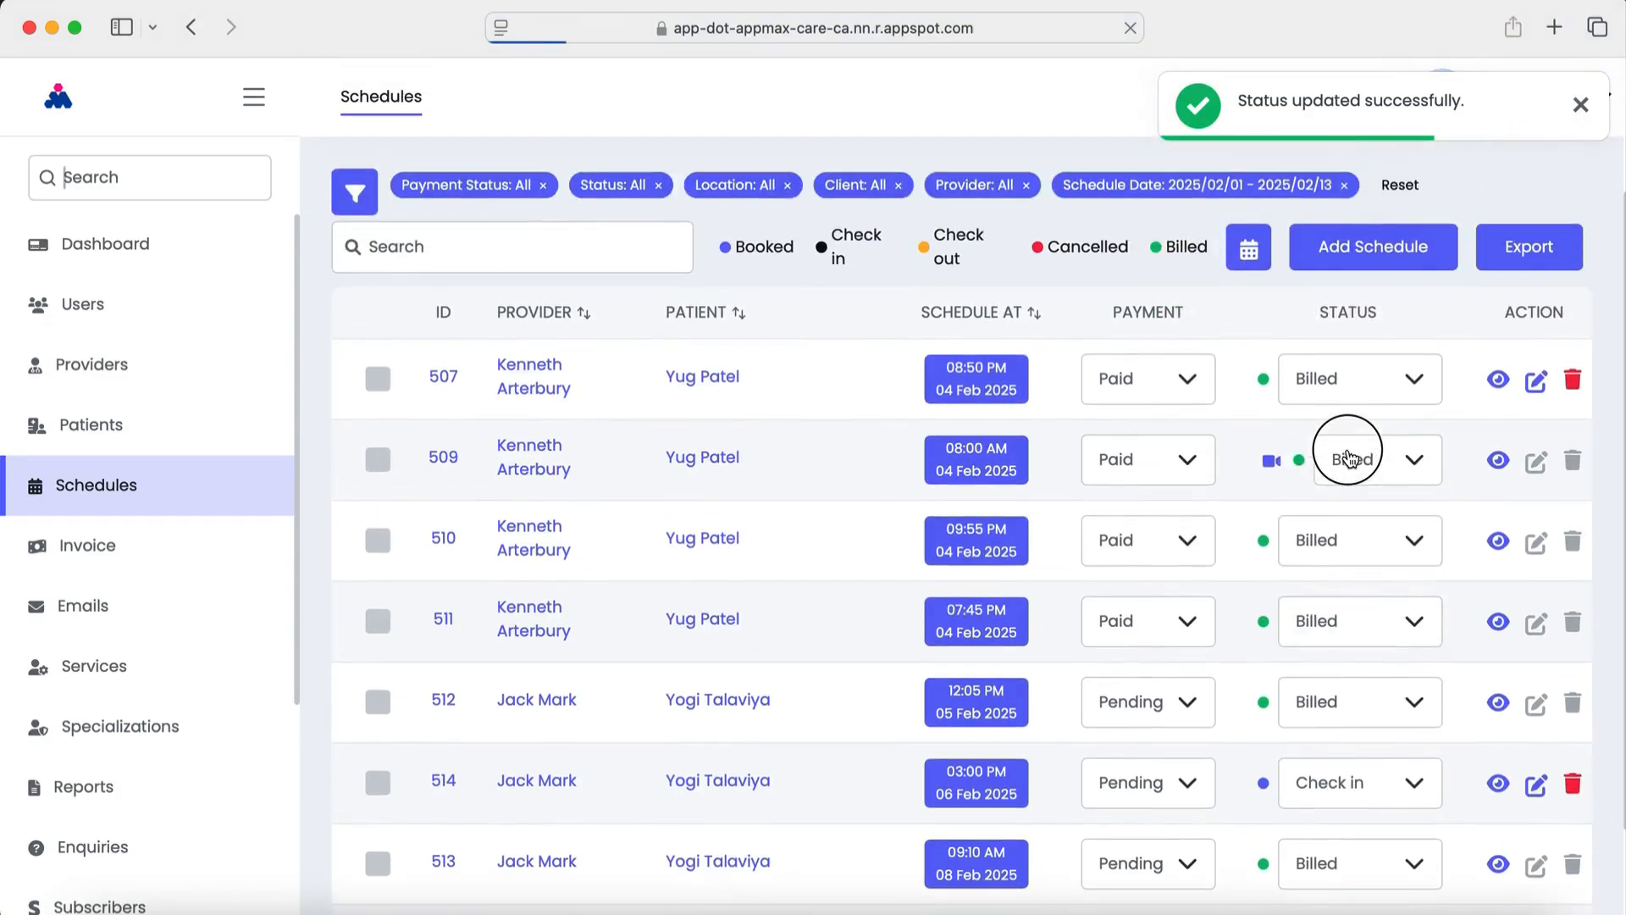
left_click(1332, 769)
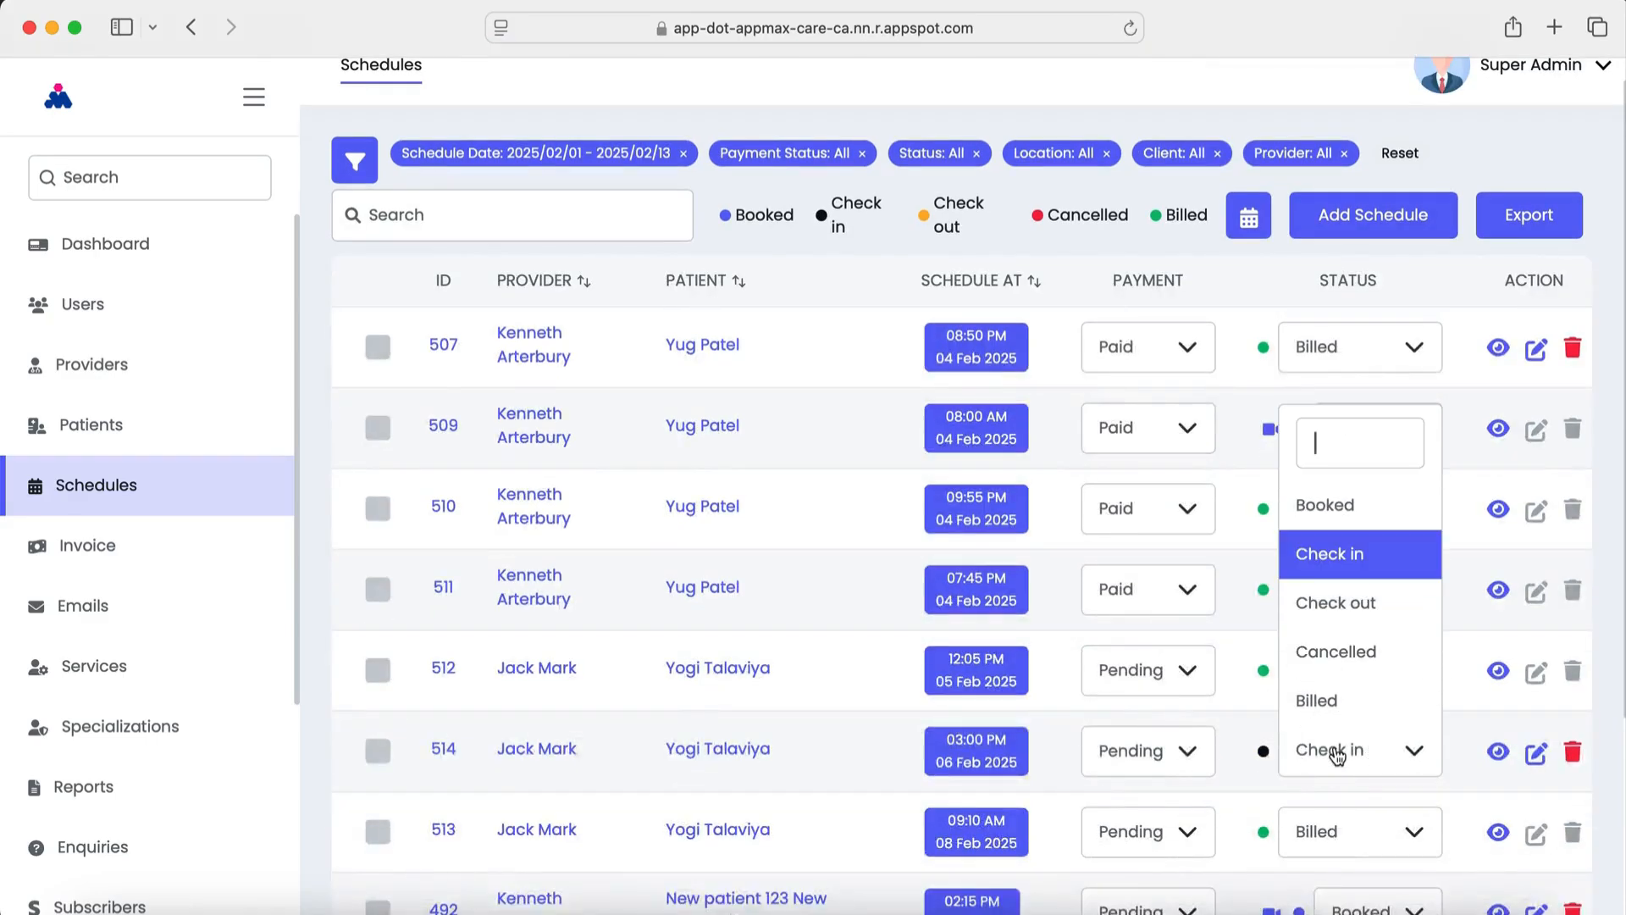
left_click(1345, 603)
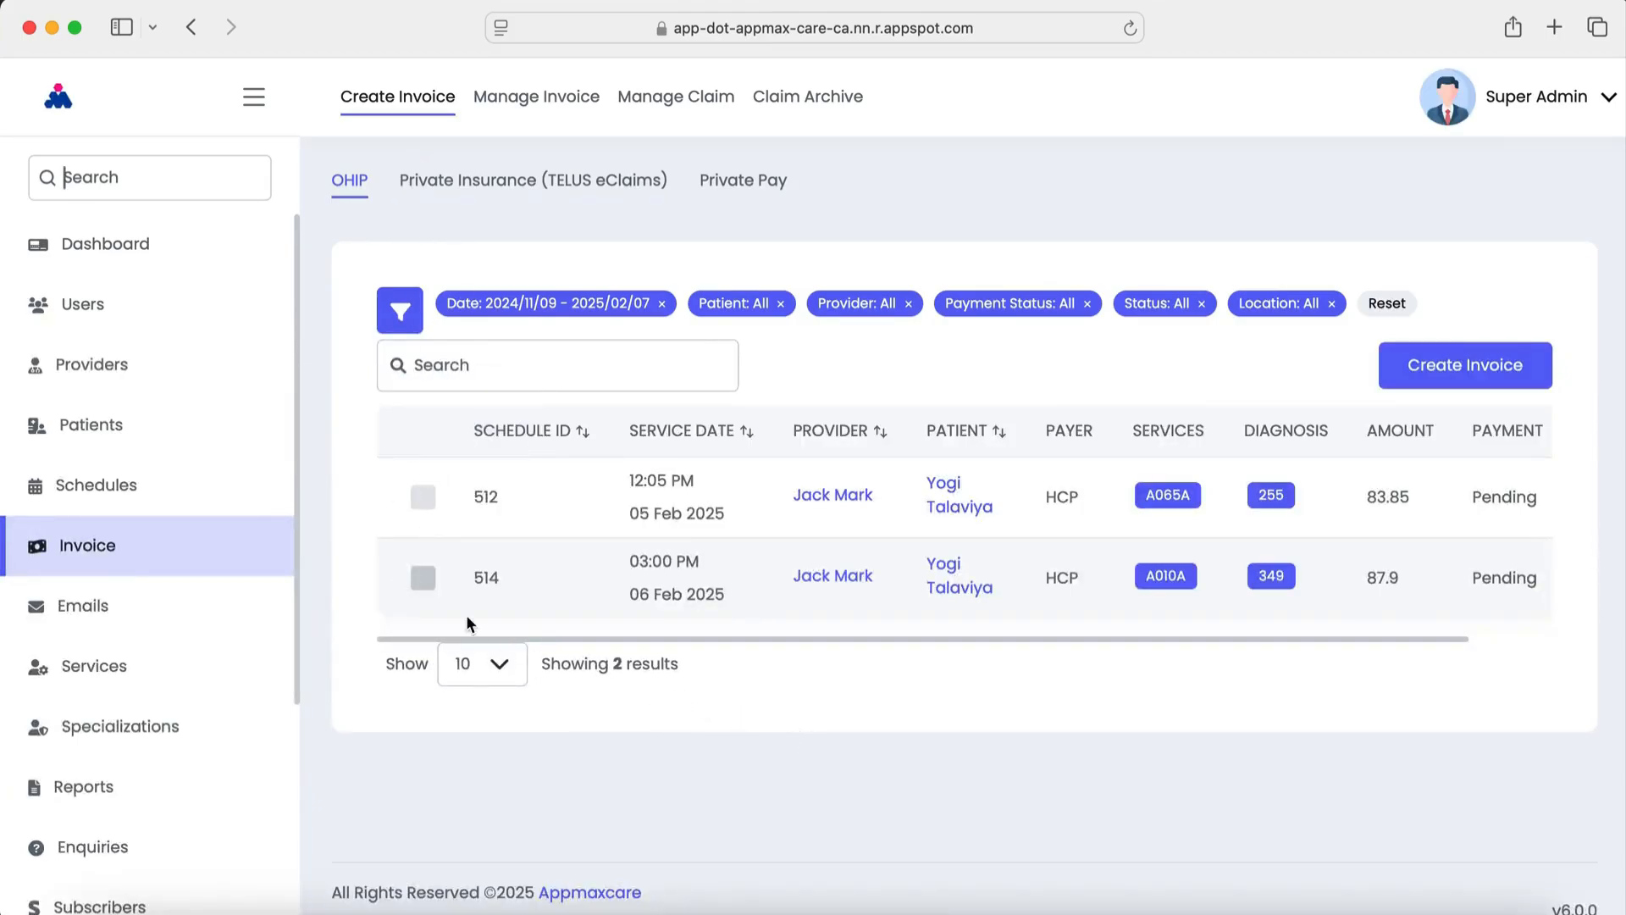
- Review the uninvoiced OHIP schedules, select schedule 514 and try to create its invoice without a payer or provider filter
left_click_drag(607, 641, 1159, 654)
left_click(1099, 721)
left_click_drag(678, 641, 1232, 677)
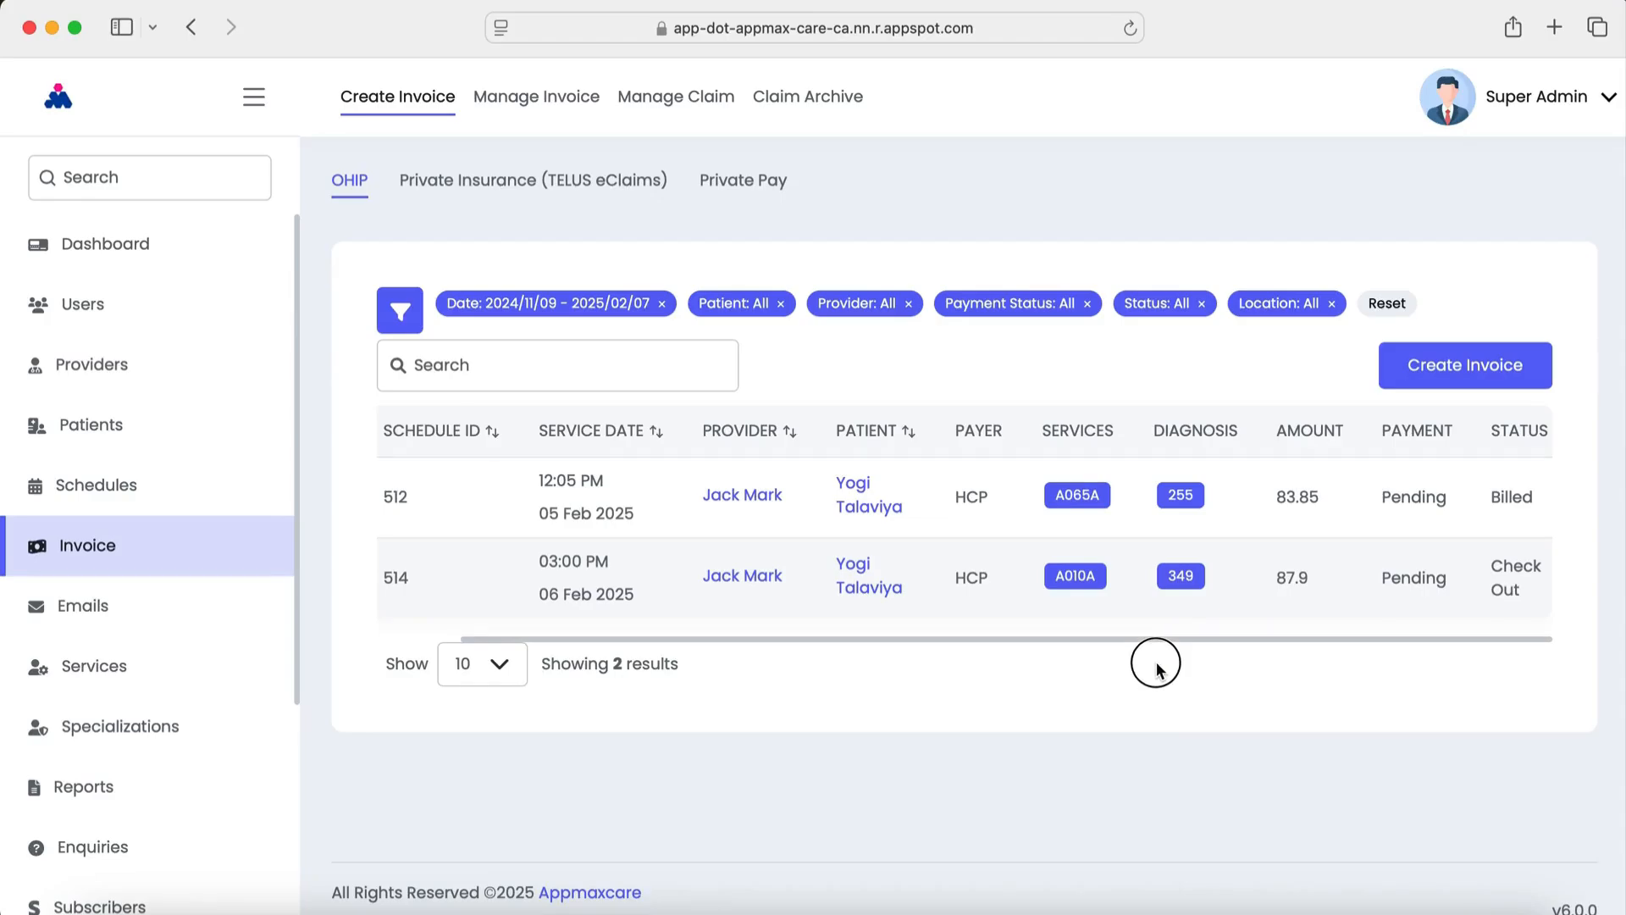
scroll(904, 613, "left", 3)
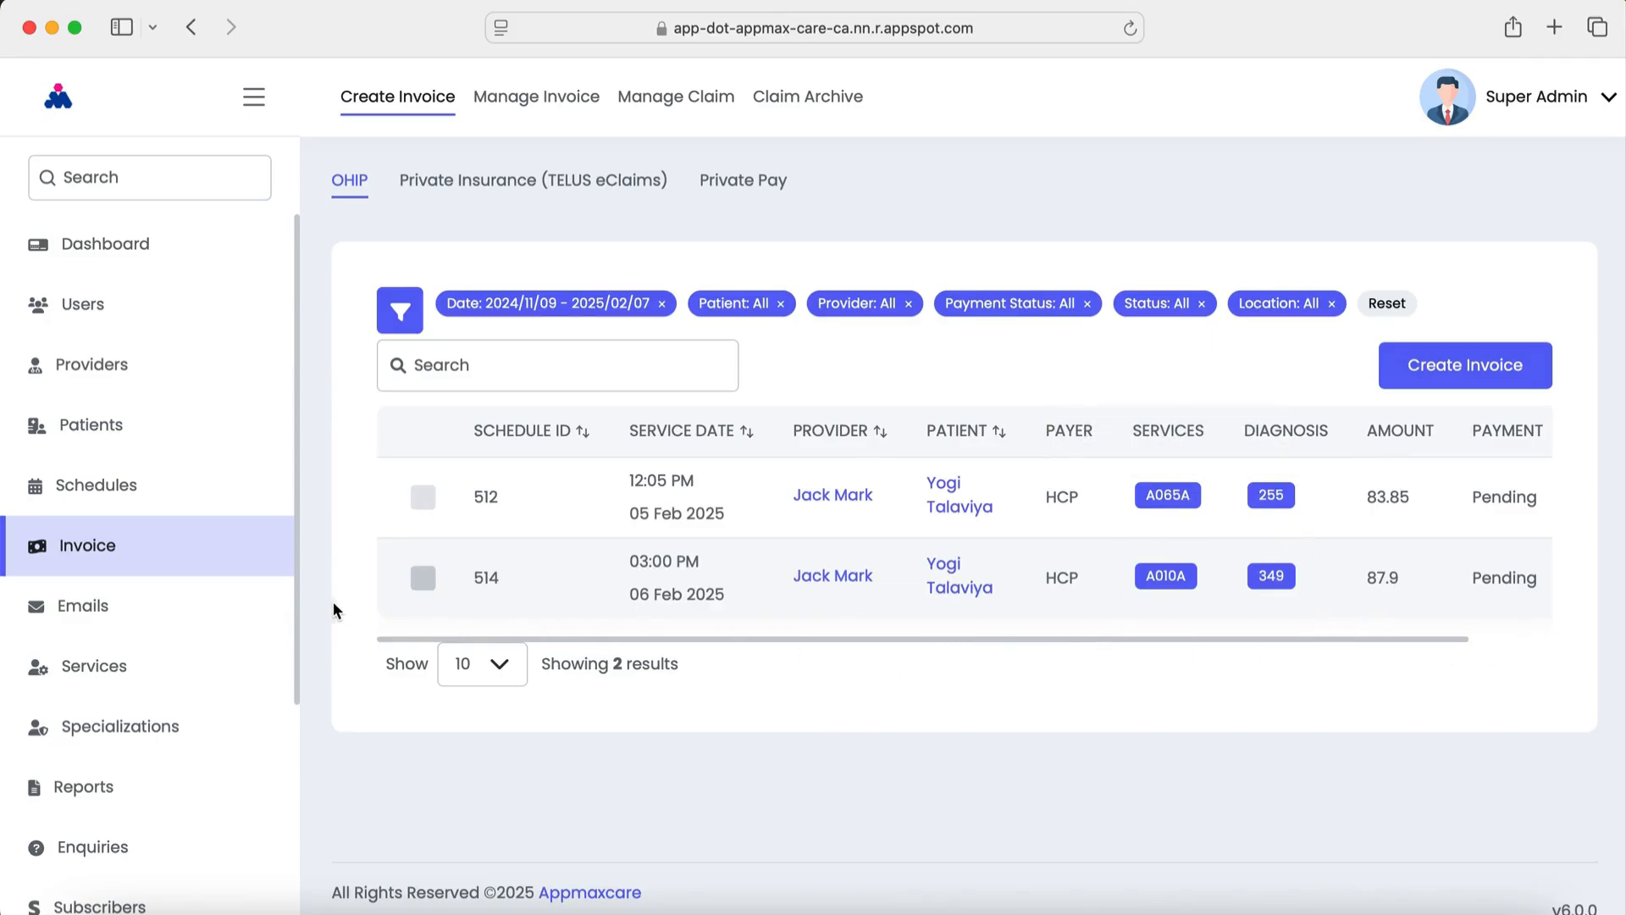
left_click(431, 574)
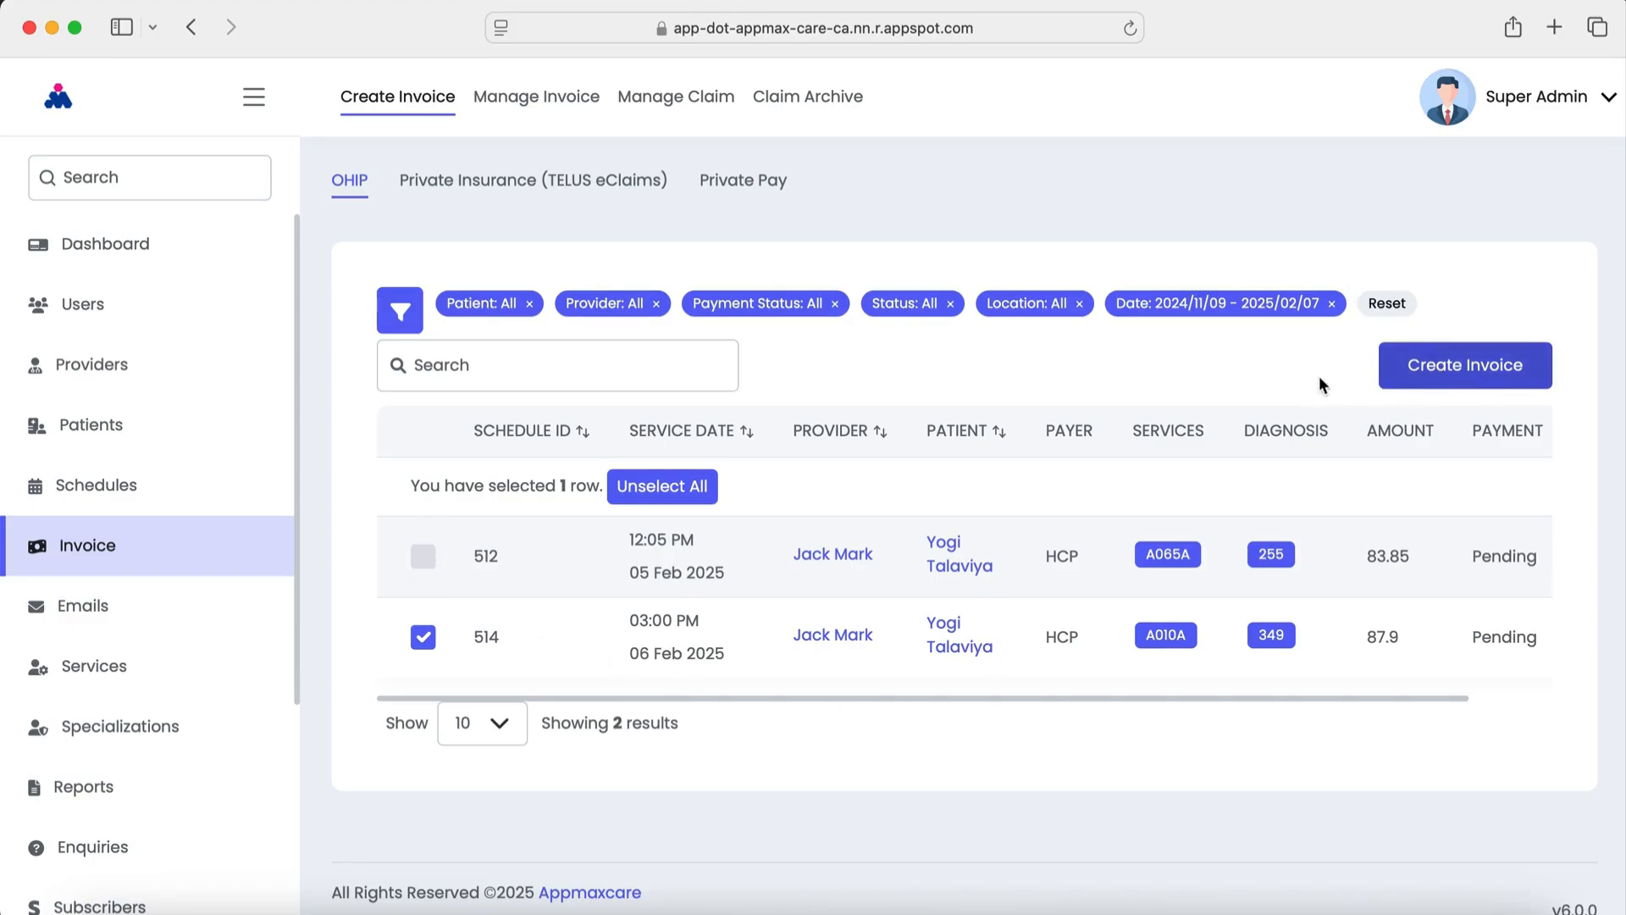
left_click(1488, 370)
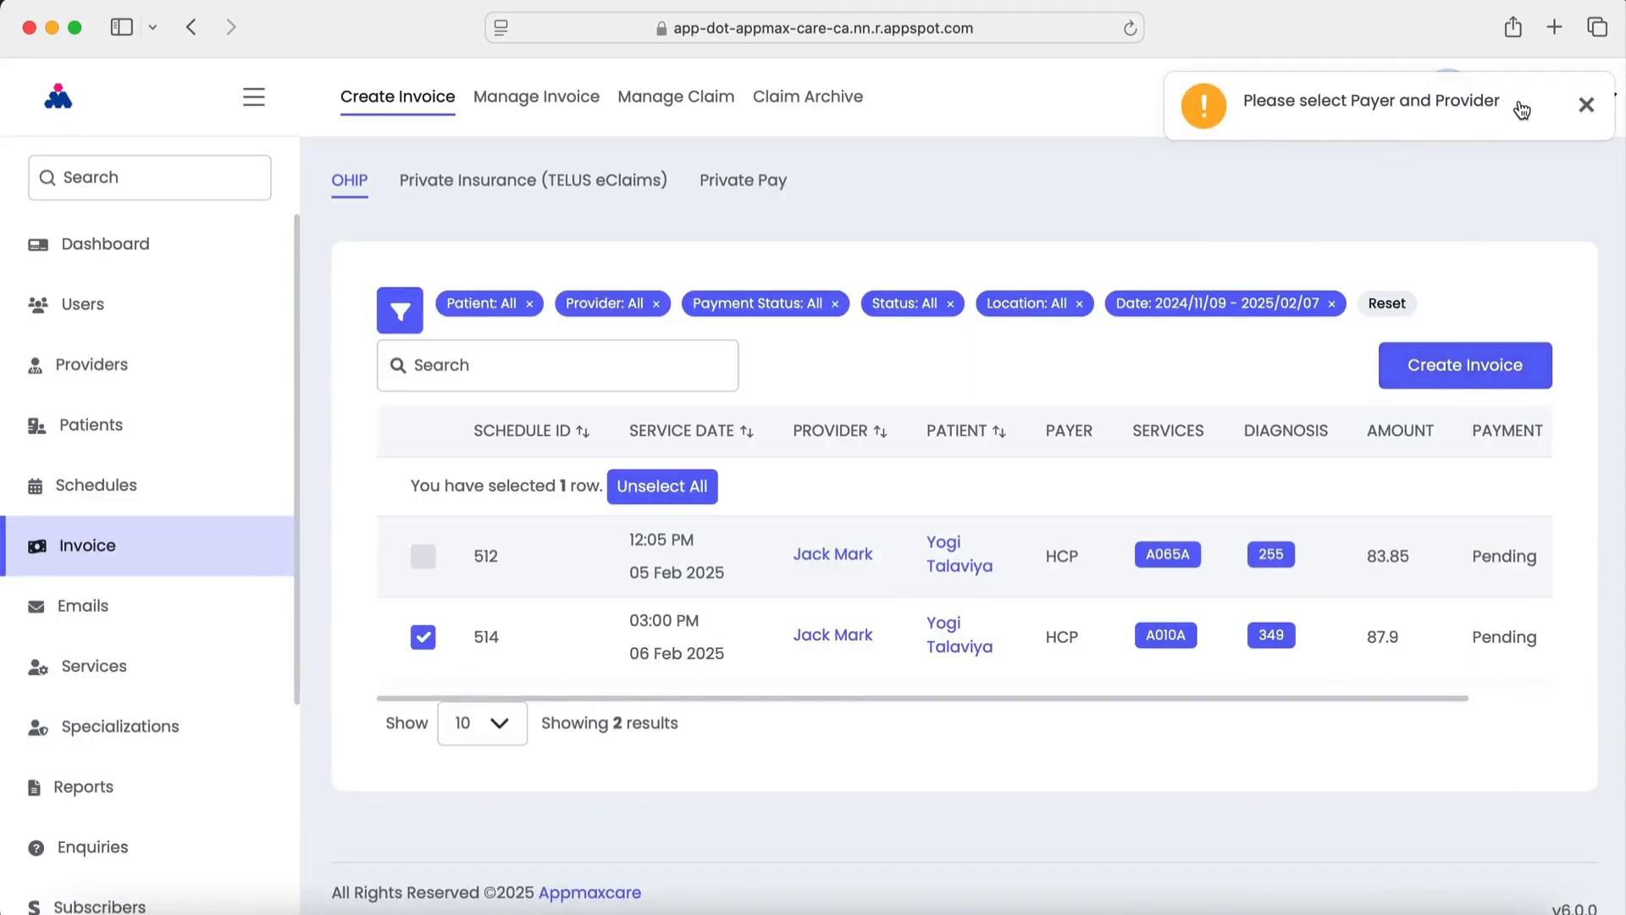
- Filter the uninvoiced OHIP schedules by payer HCP and the provider of schedule 514
left_click(397, 325)
scroll(461, 492, "down", 3)
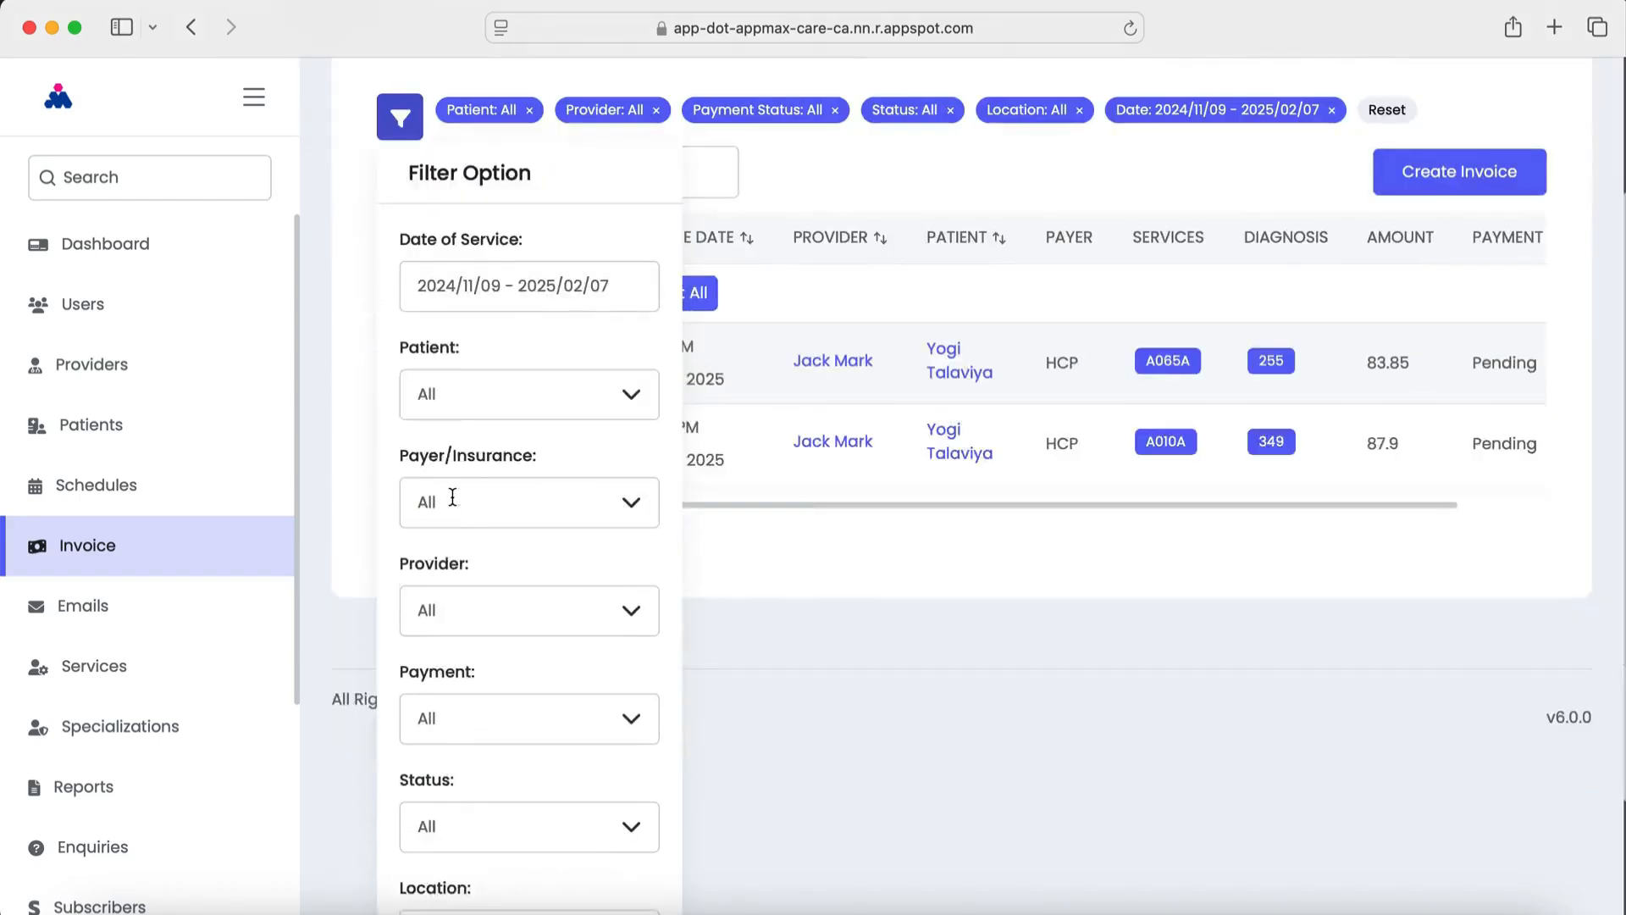
left_click(491, 506)
left_click(521, 676)
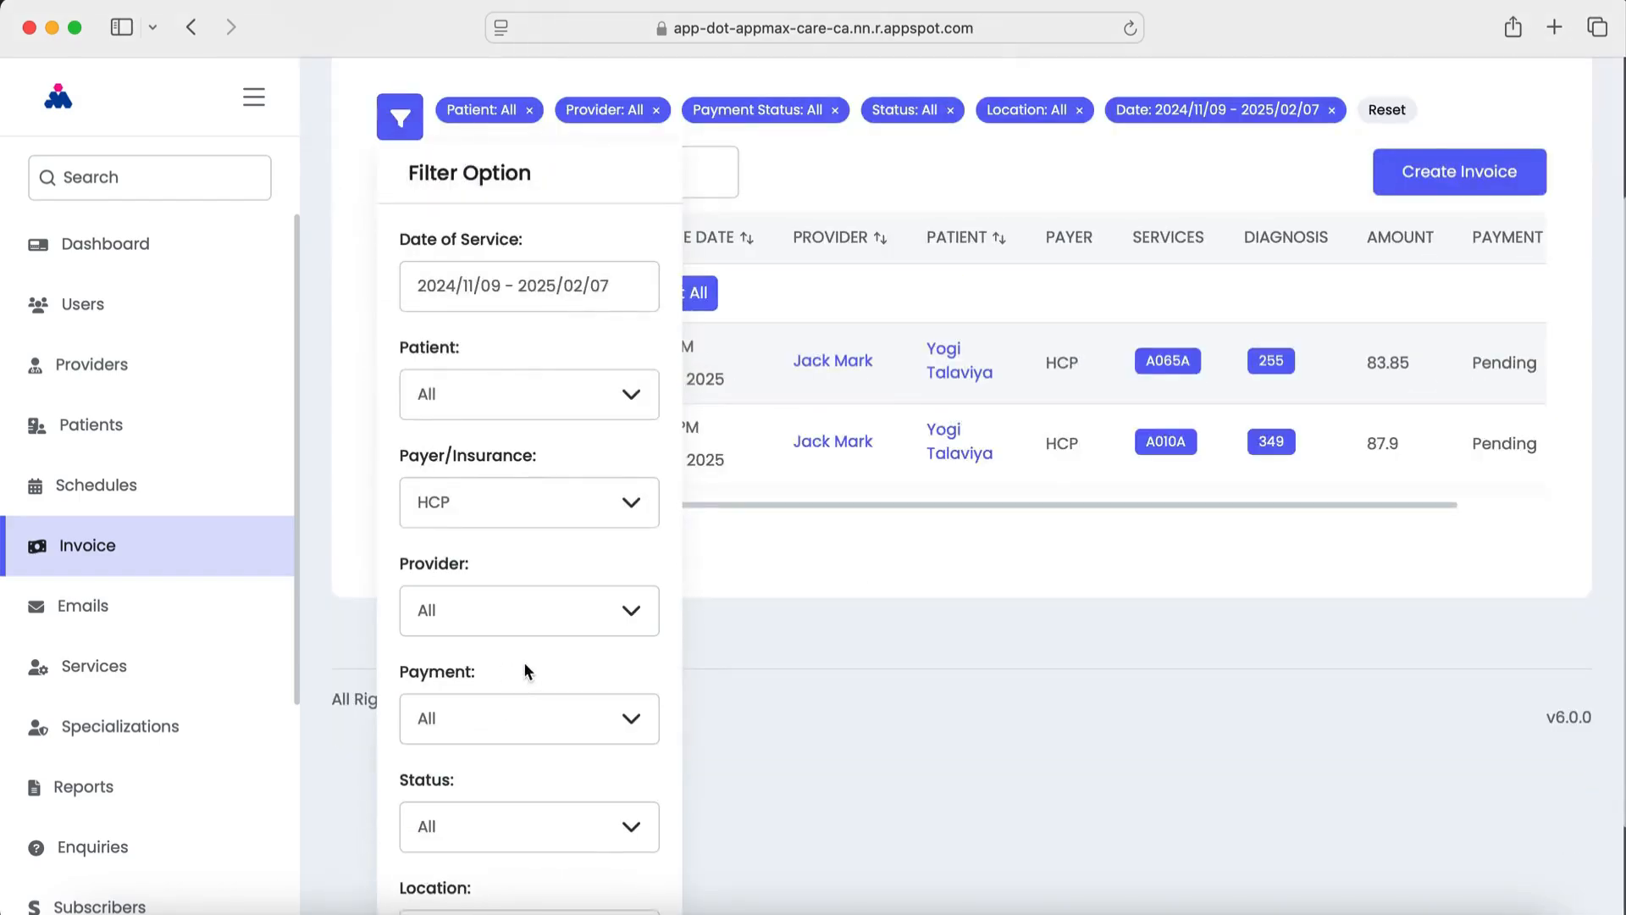
left_click(578, 633)
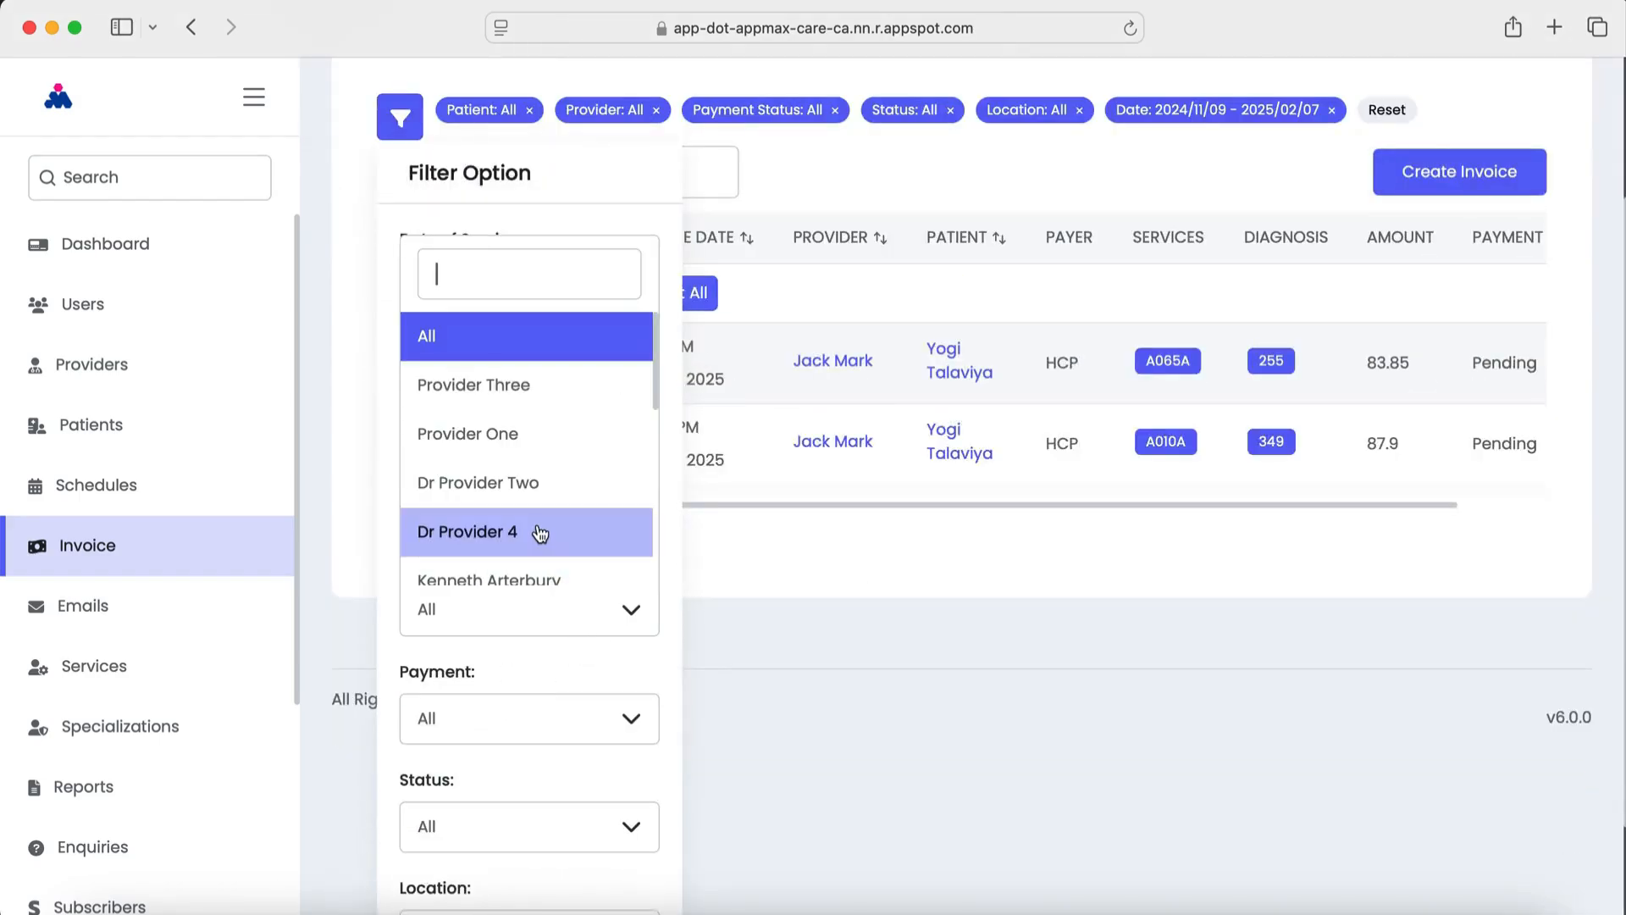
scroll(563, 567, "down", 3)
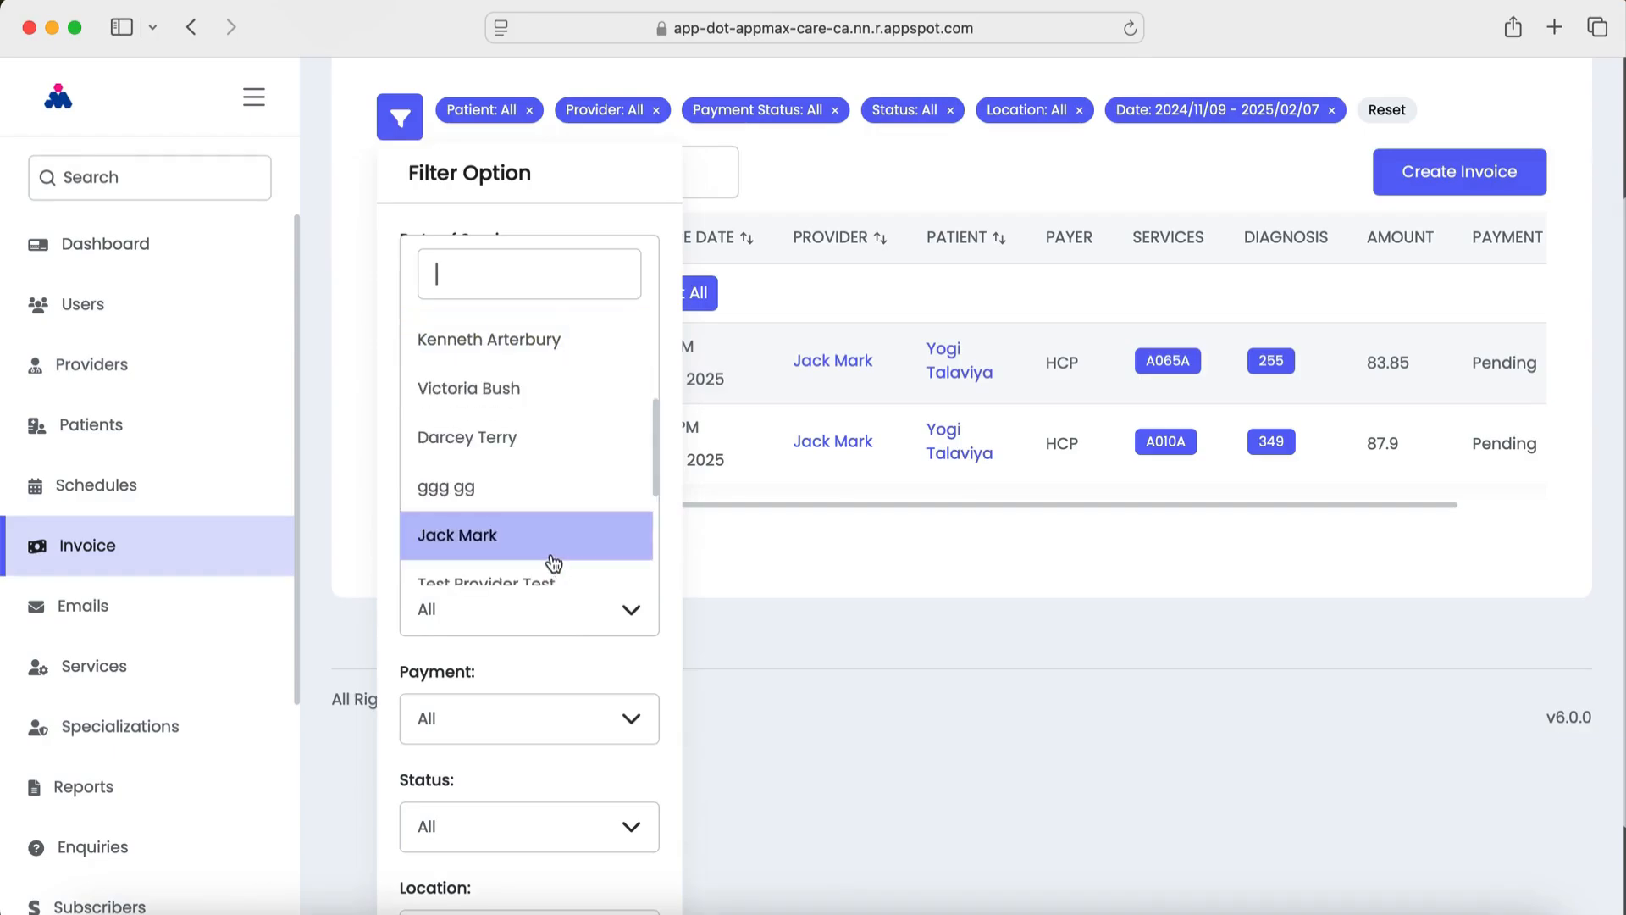
left_click(552, 552)
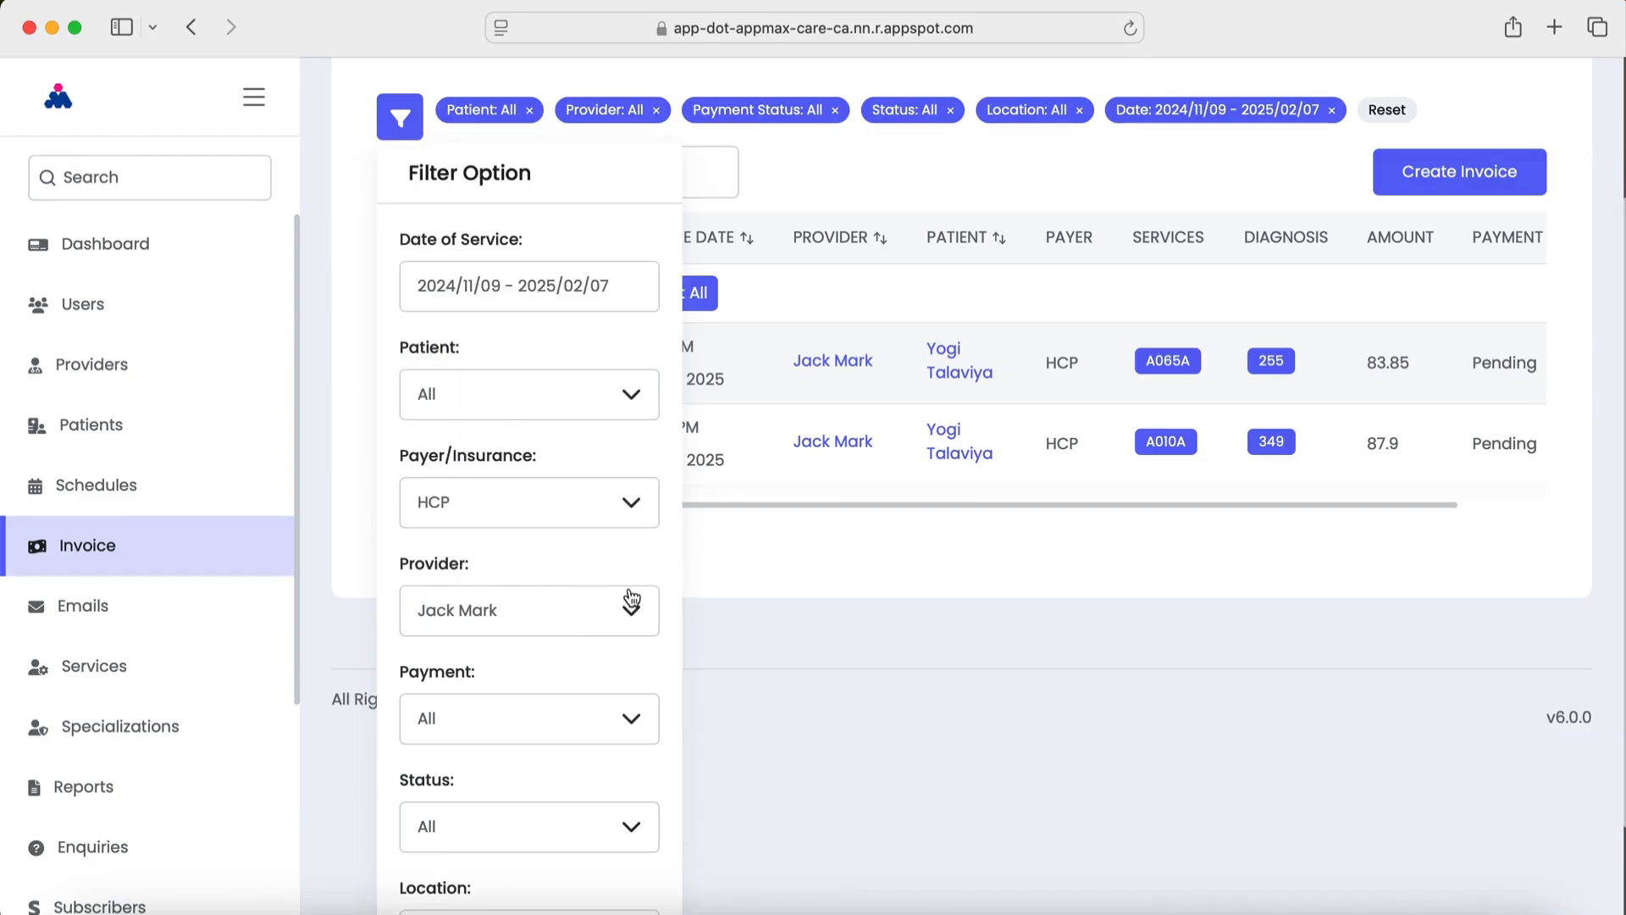
scroll(631, 597, "down", 2)
scroll(632, 597, "down", 2)
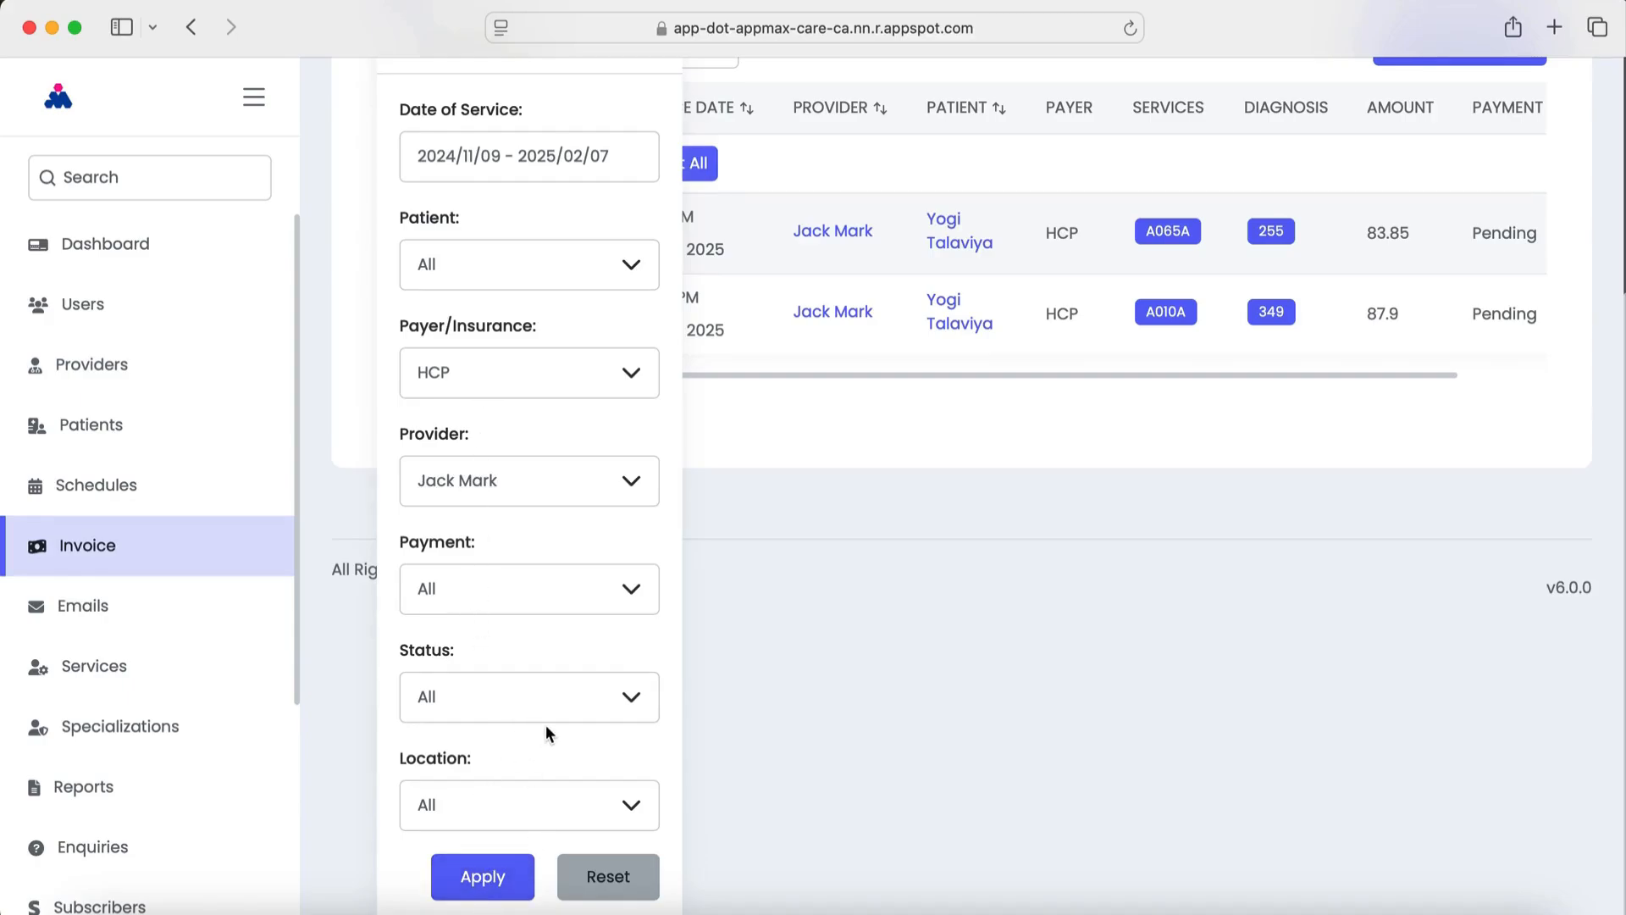
left_click(509, 882)
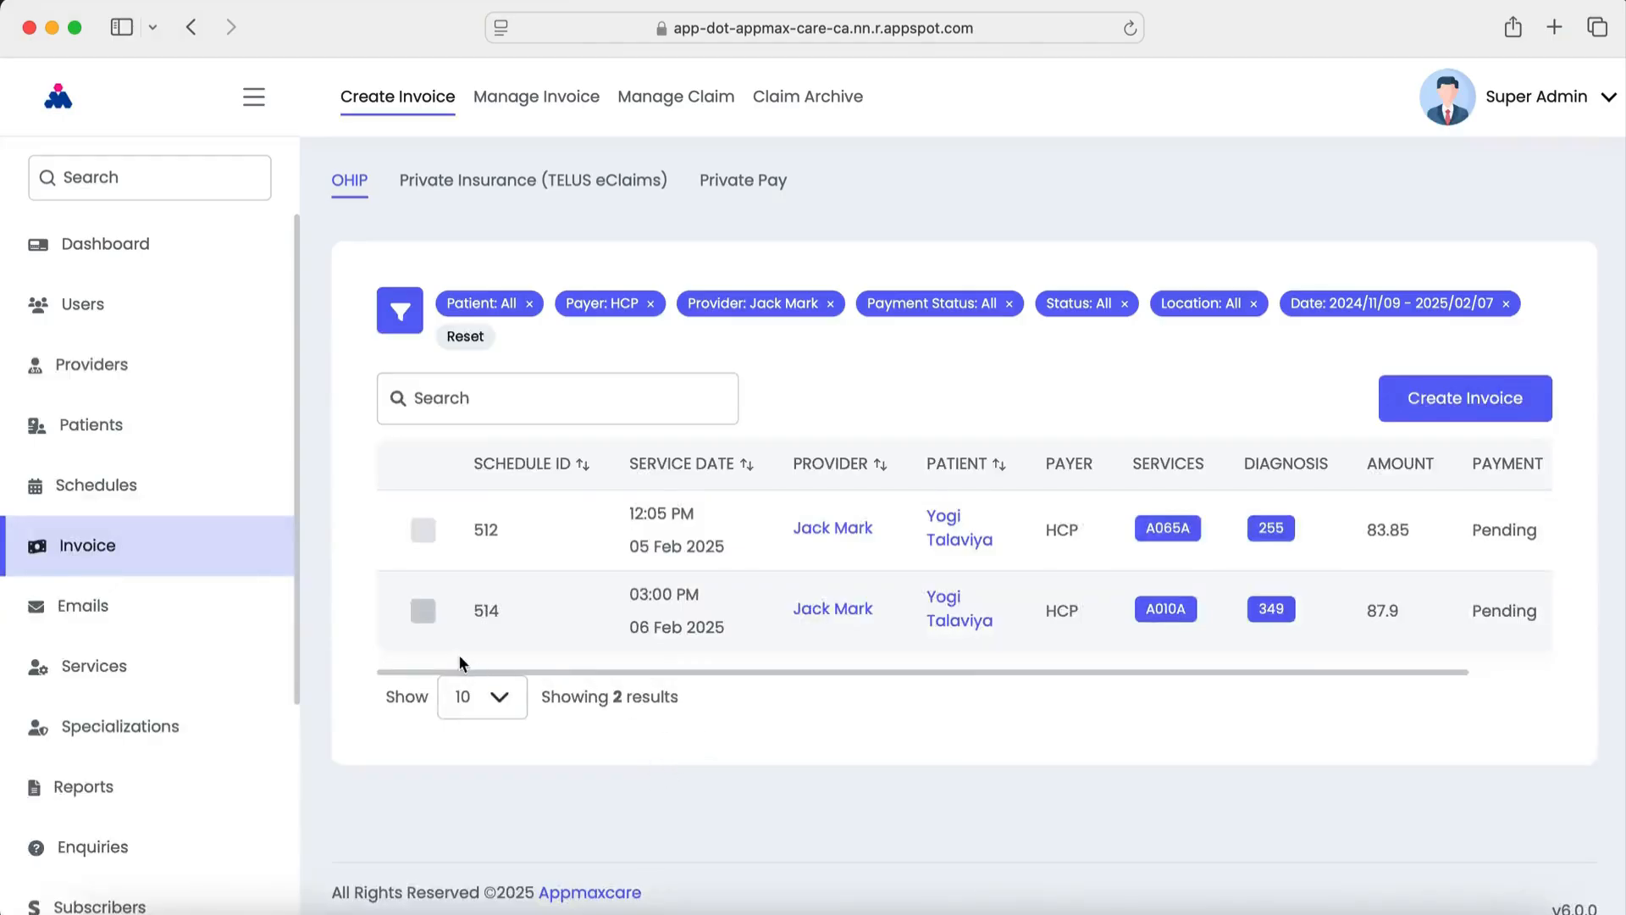
- Create the OHIP invoice for schedule 514 and open the list of existing OHIP invoices
left_click(423, 610)
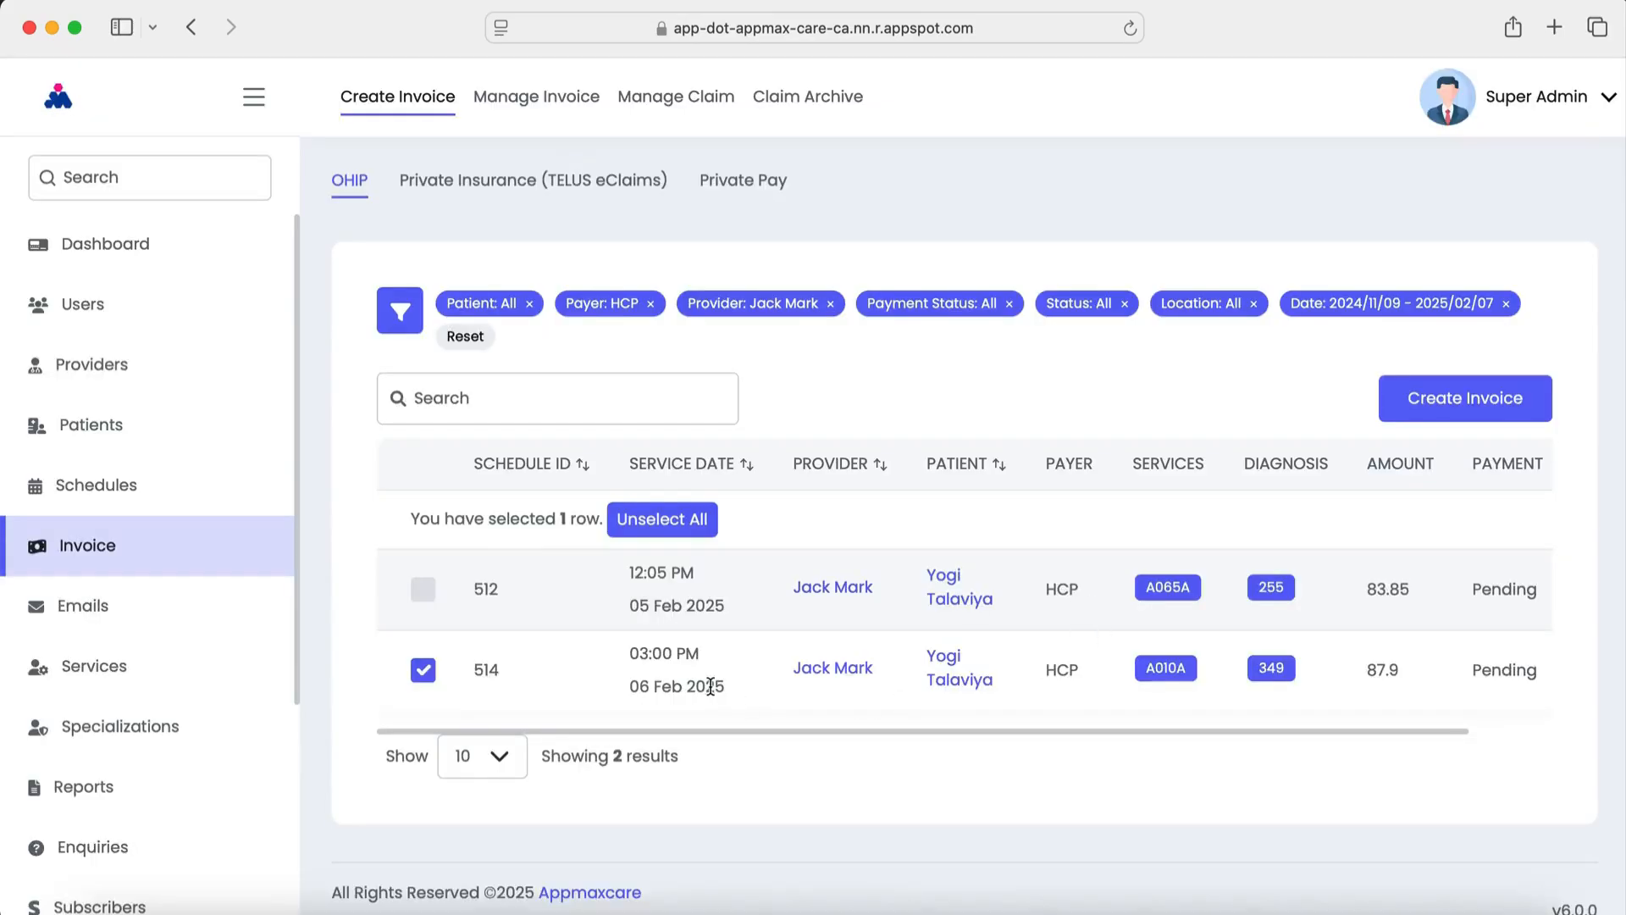
left_click(1415, 398)
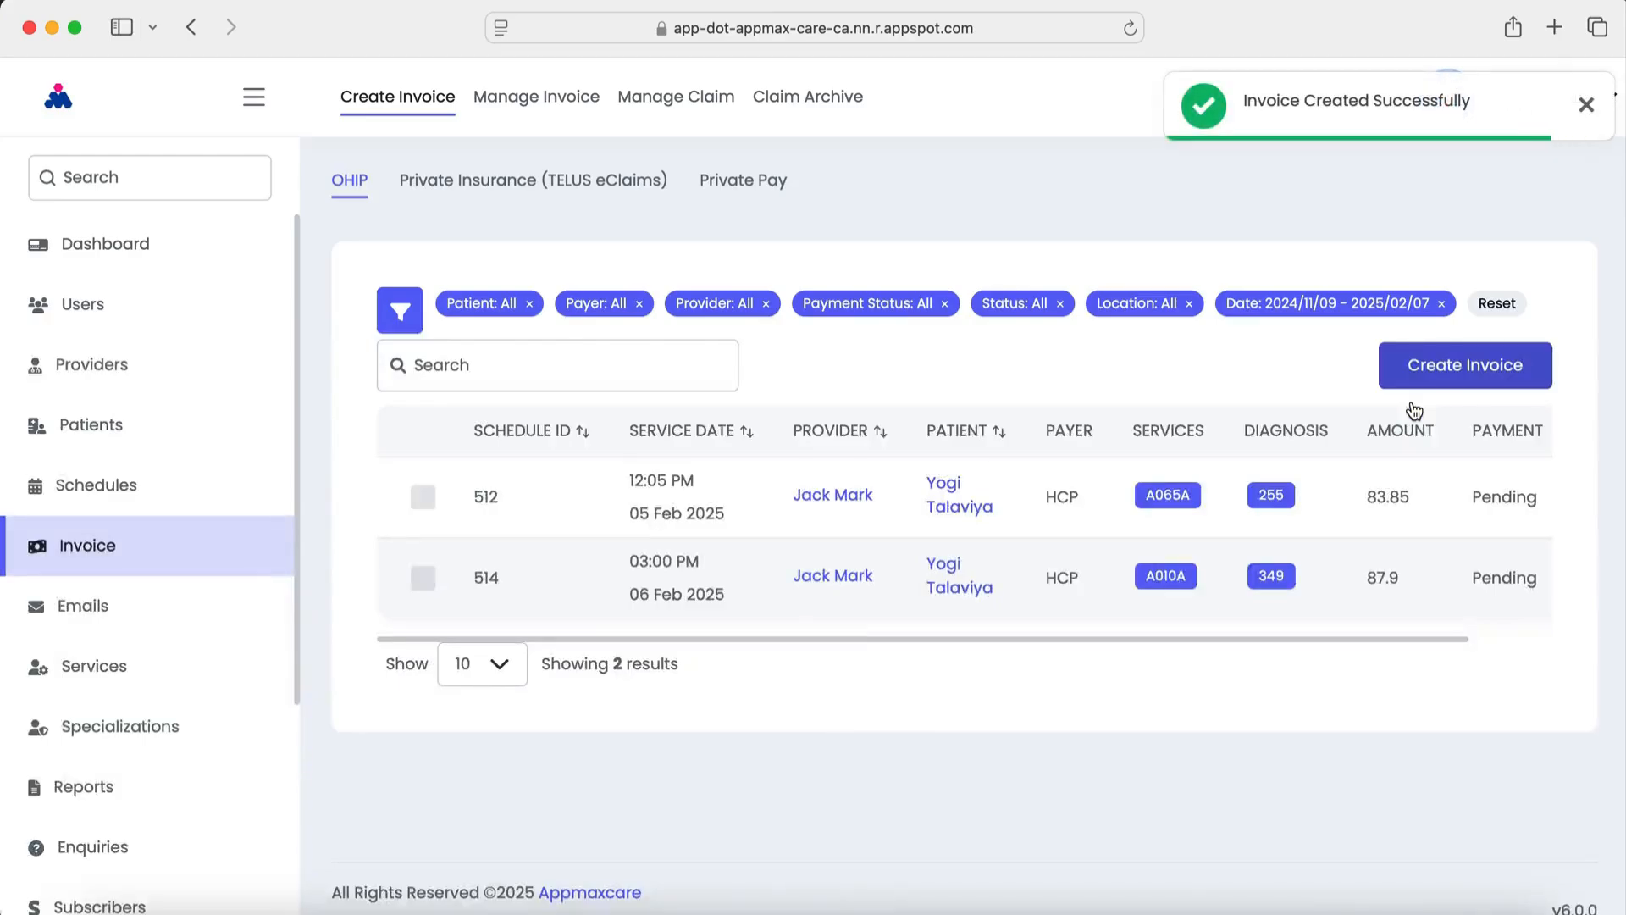
left_click(581, 106)
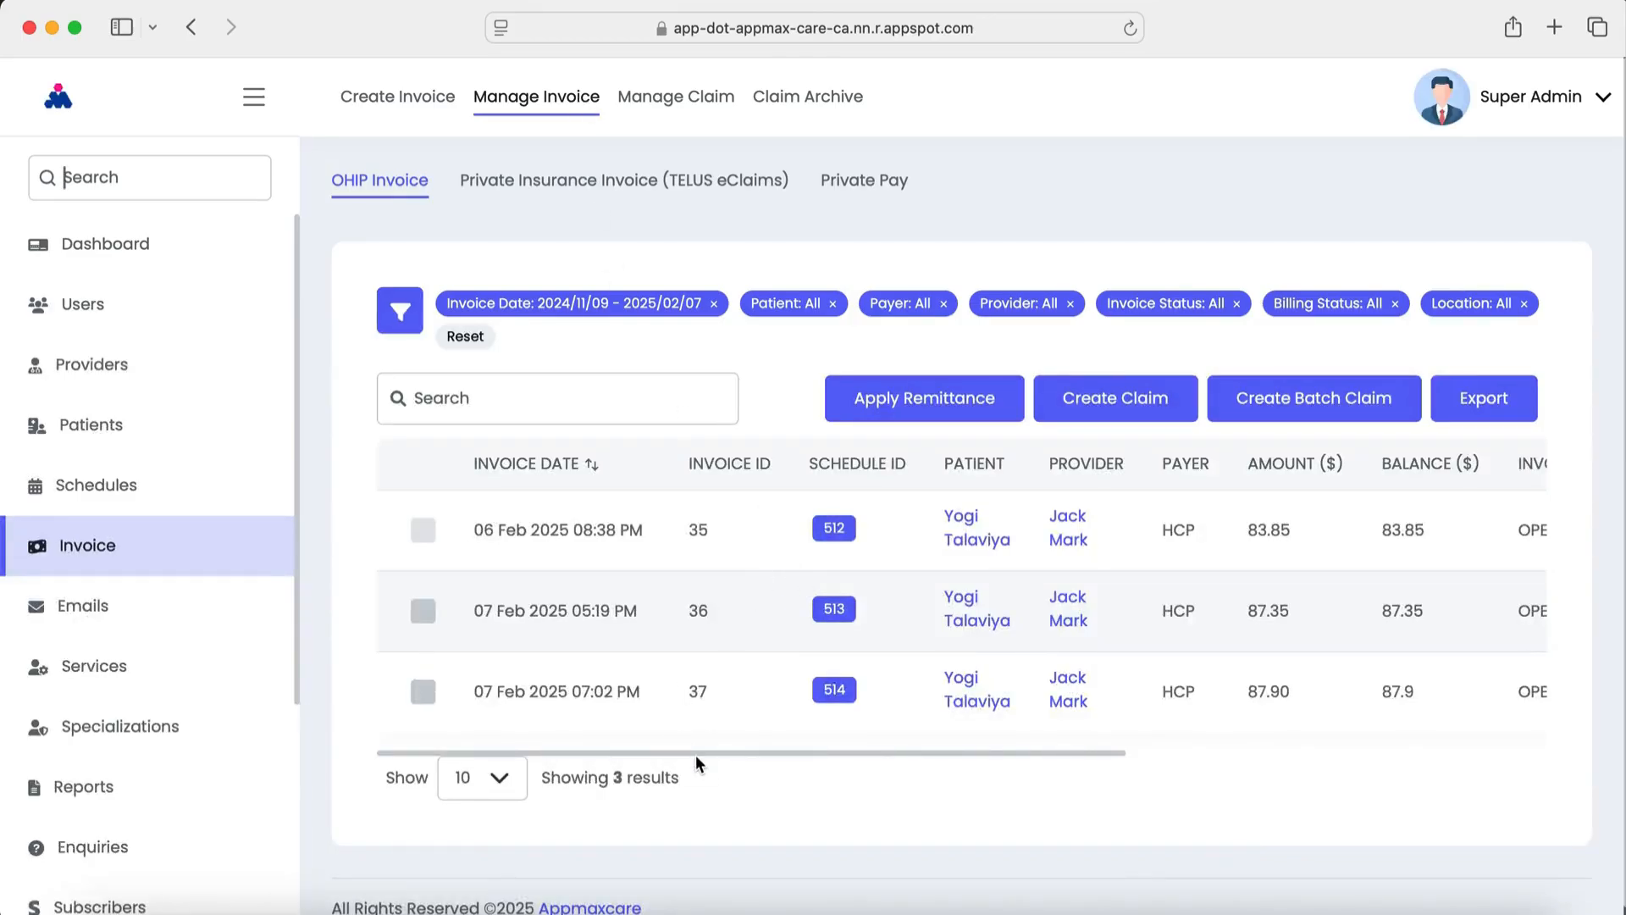
- Check the OHIP invoices' billing details, select the invoices for schedules 514 and 513, and try to create a batch claim
left_click_drag(700, 764, 1353, 771)
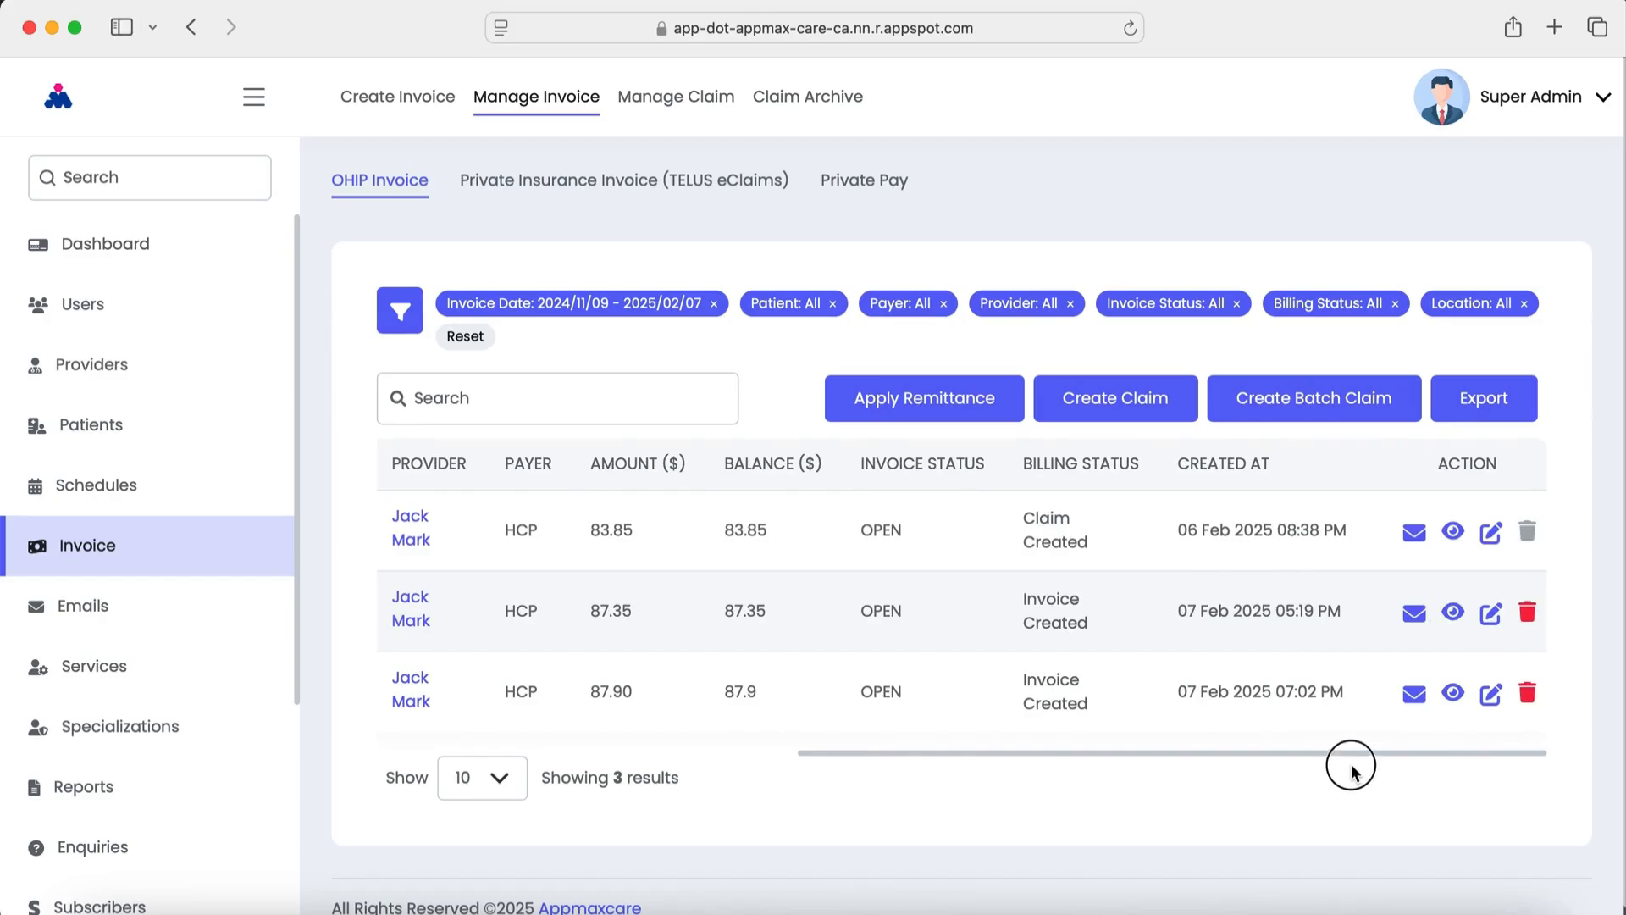
left_click_drag(1353, 771, 544, 756)
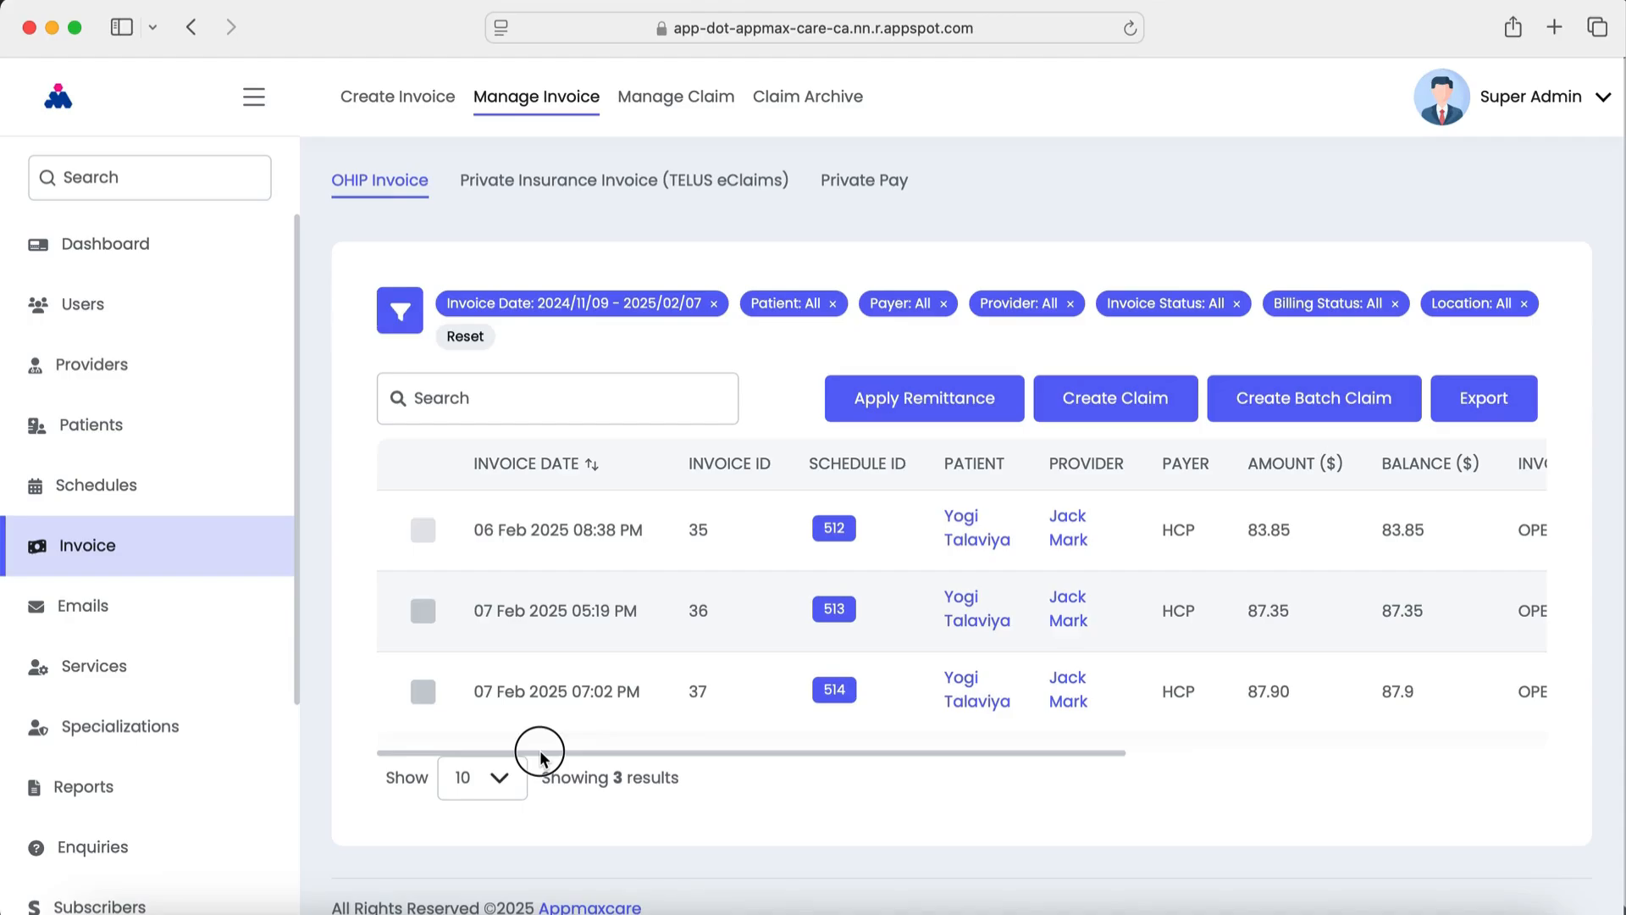
left_click_drag(542, 754, 449, 744)
left_click(428, 698)
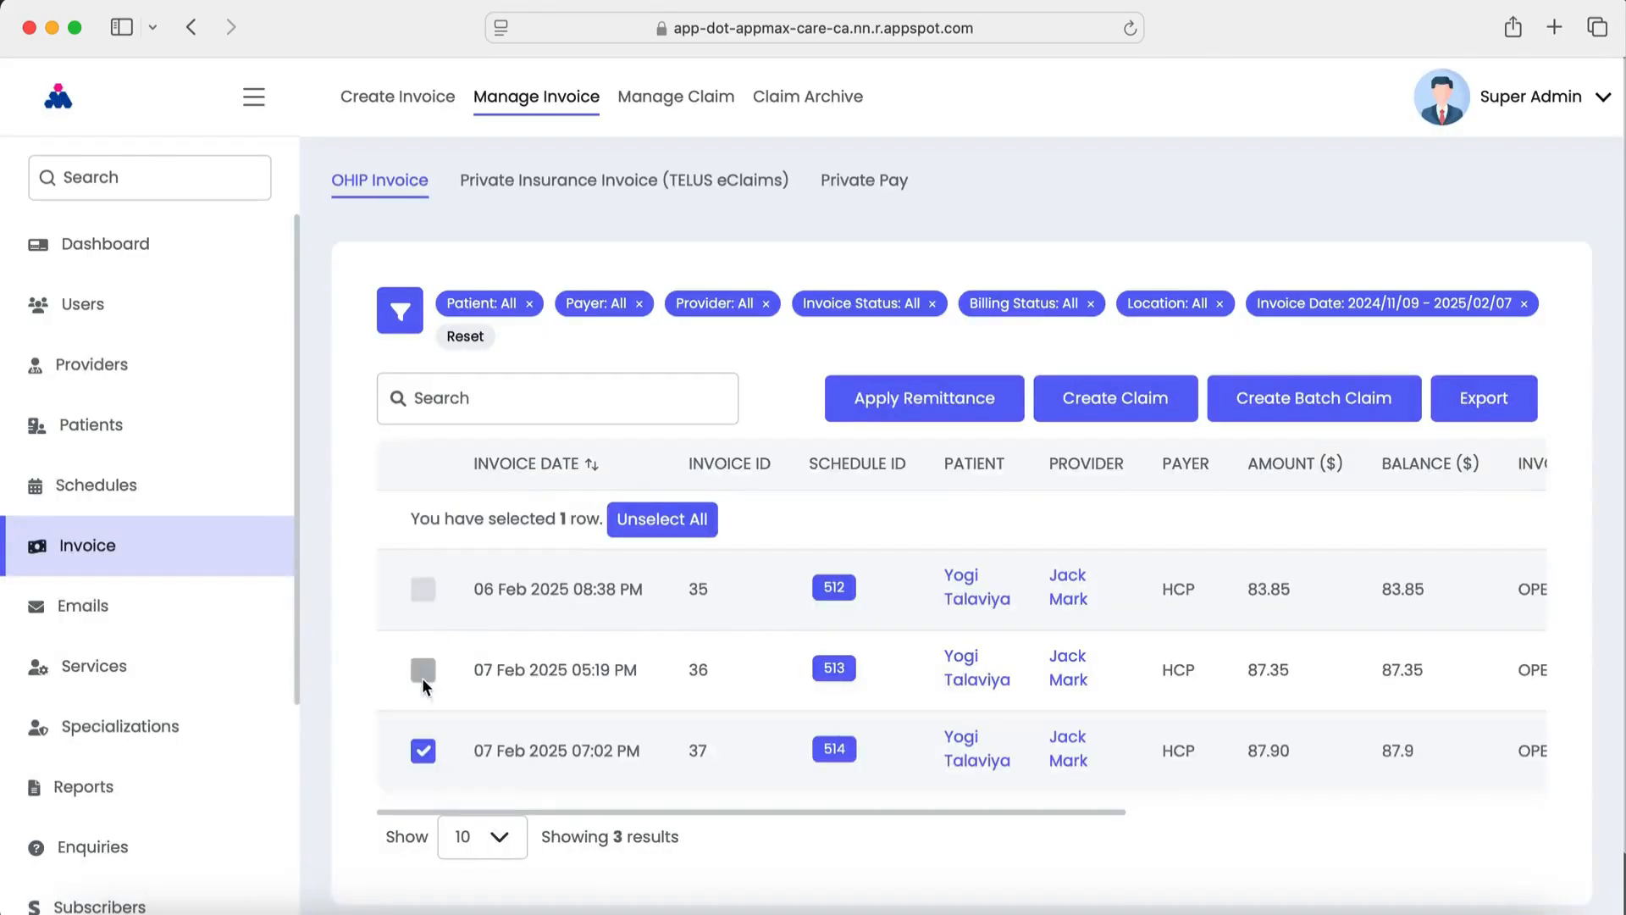
left_click(422, 673)
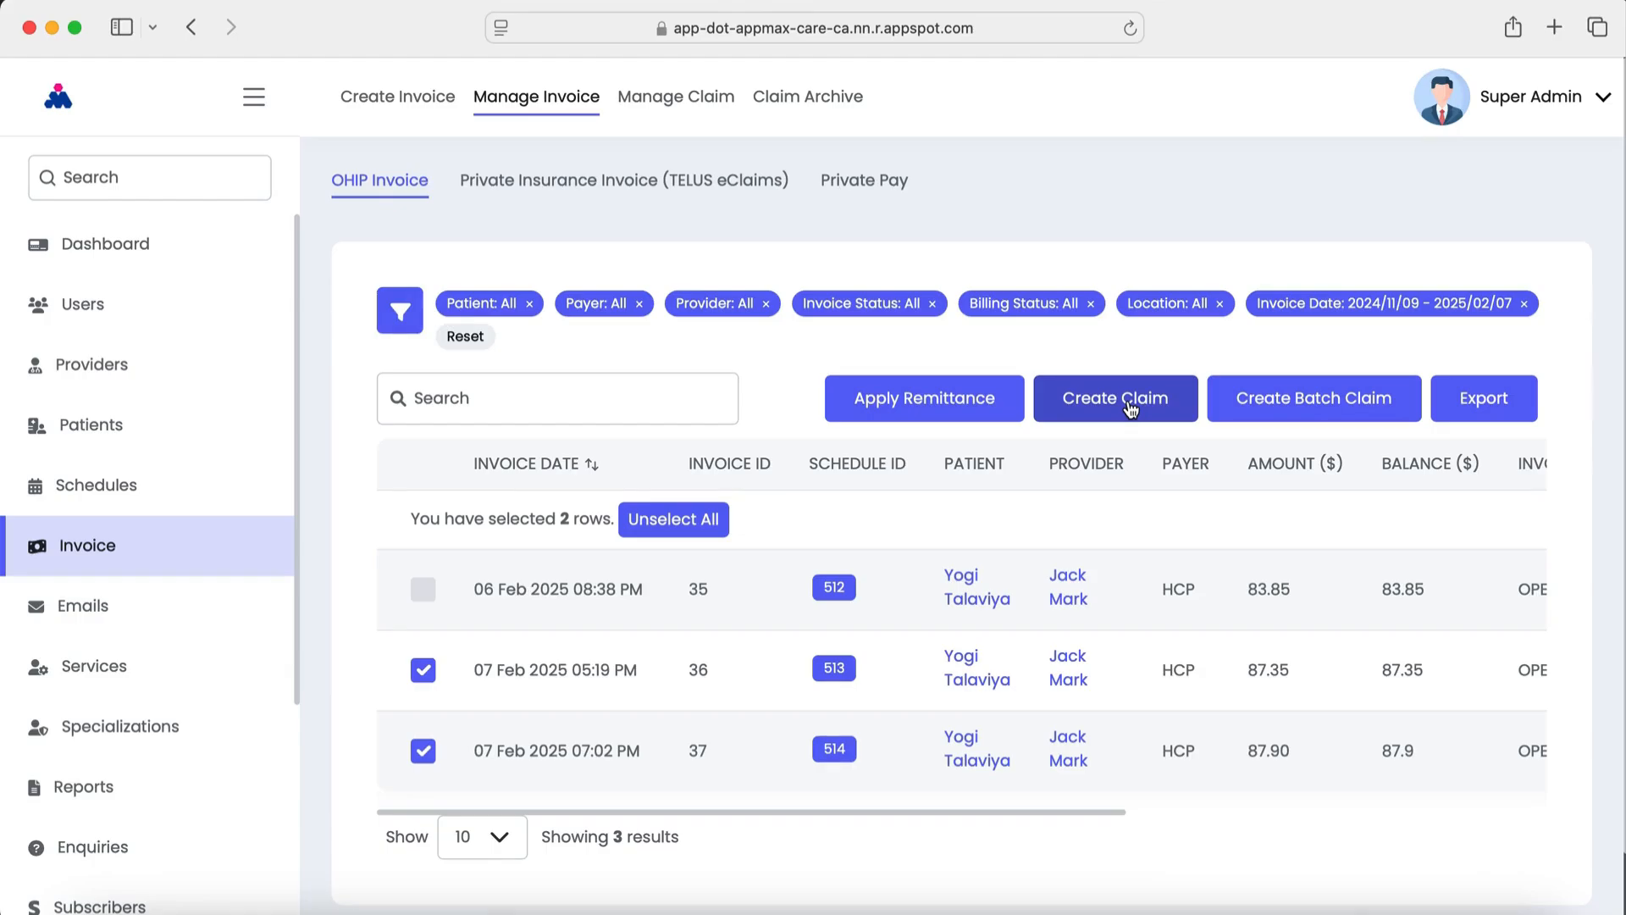
left_click(1288, 412)
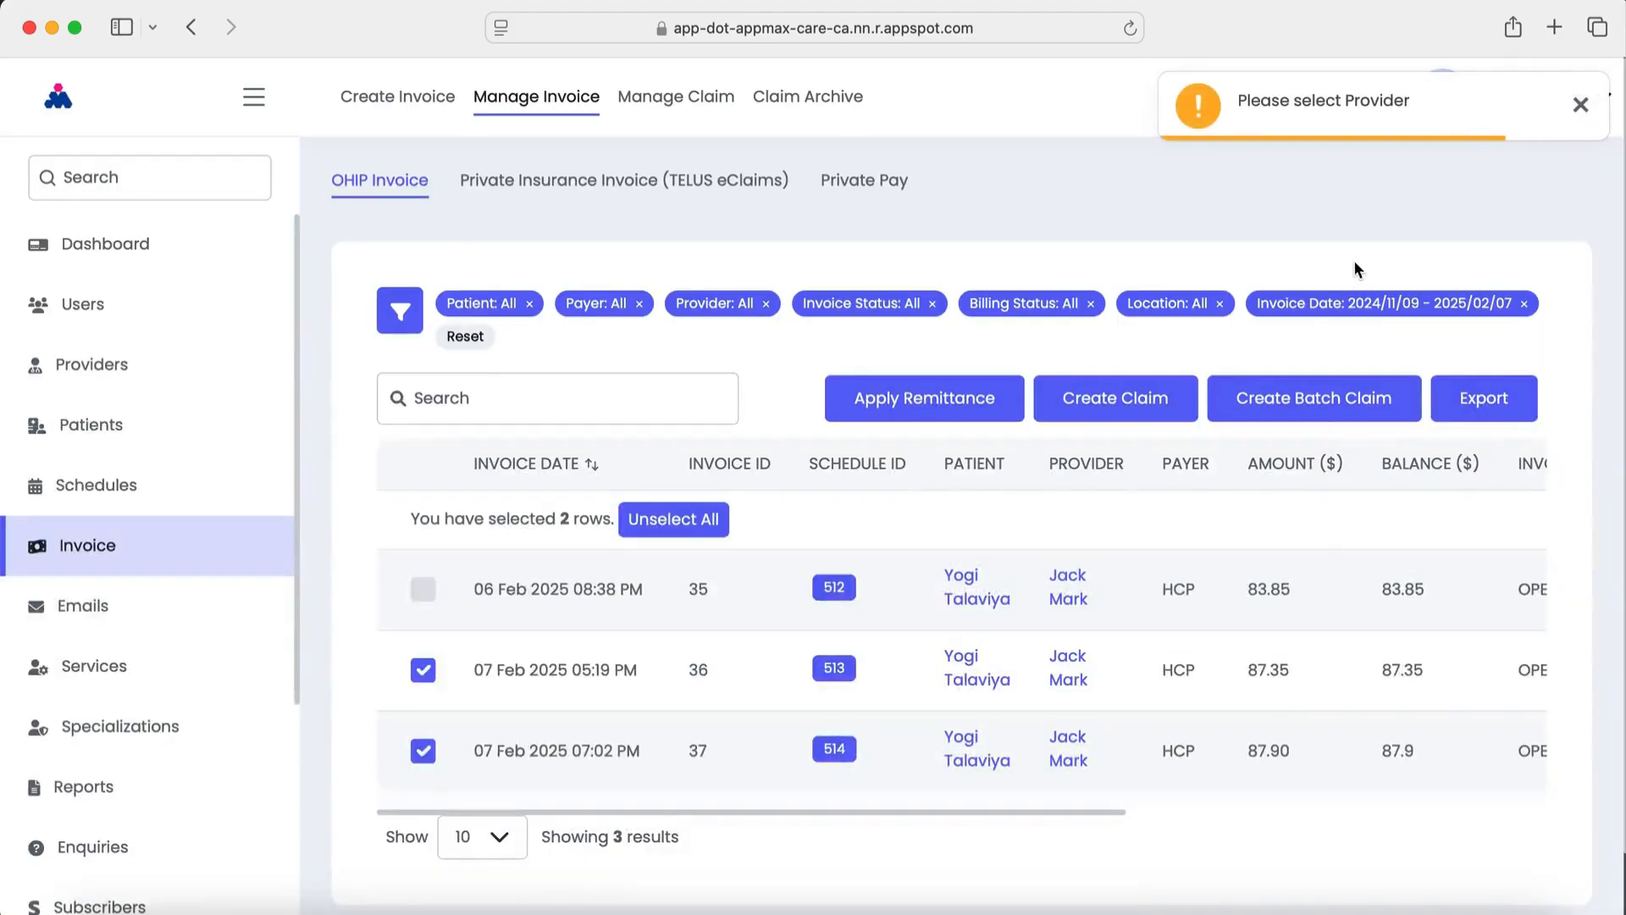
- Filter the OHIP invoices by the provider of the selected invoices
left_click(418, 327)
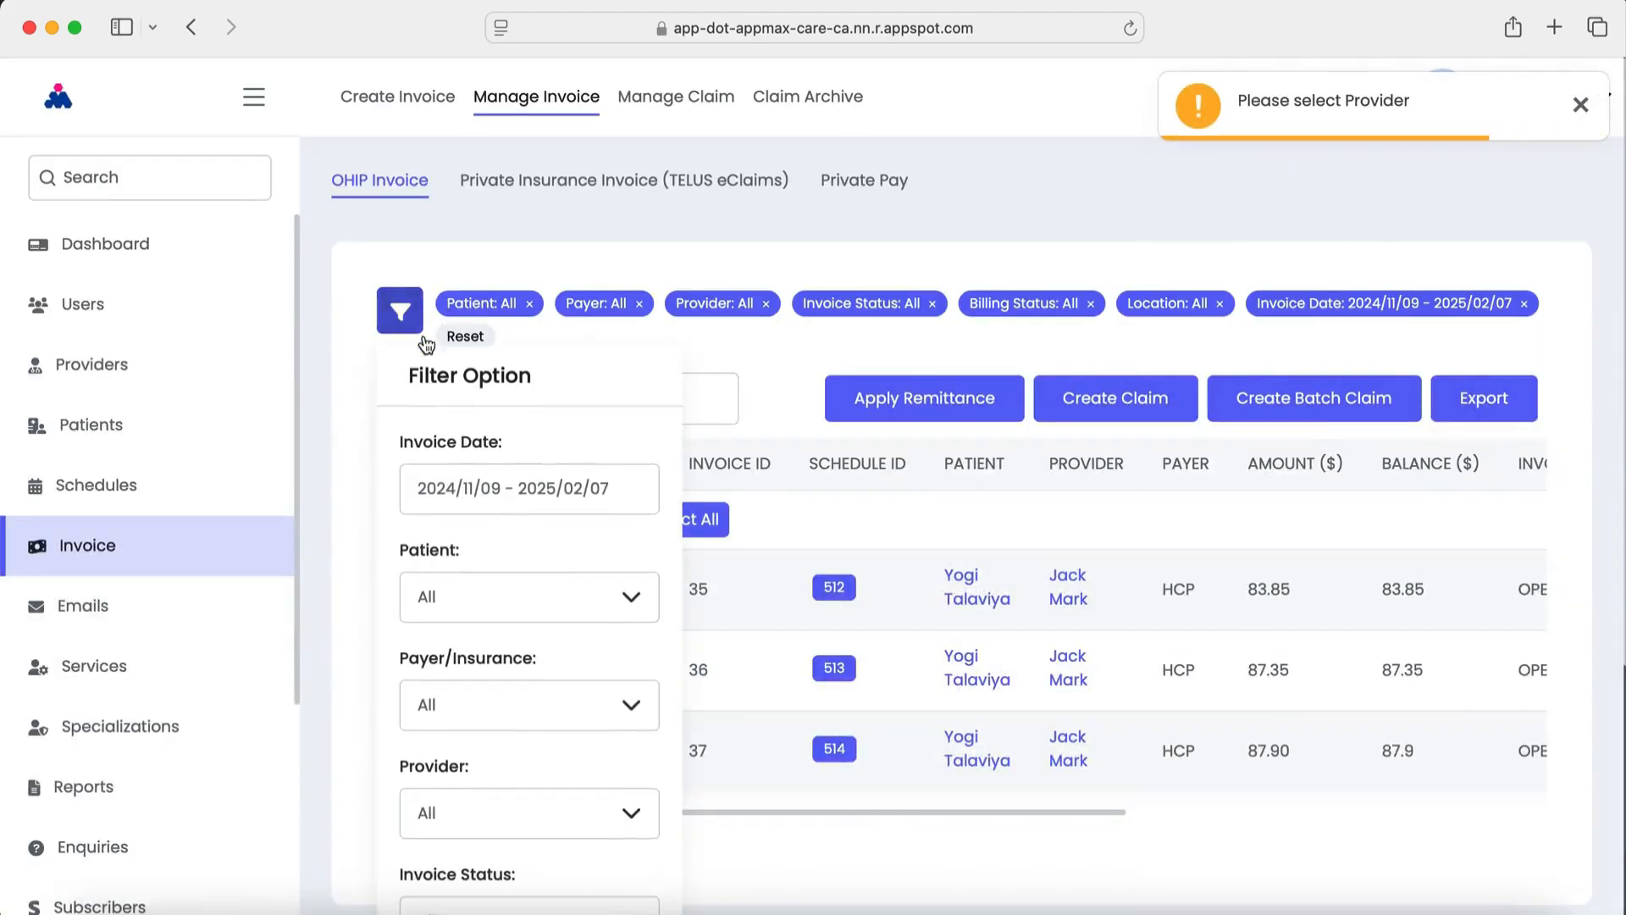
scroll(519, 682, "down", 1)
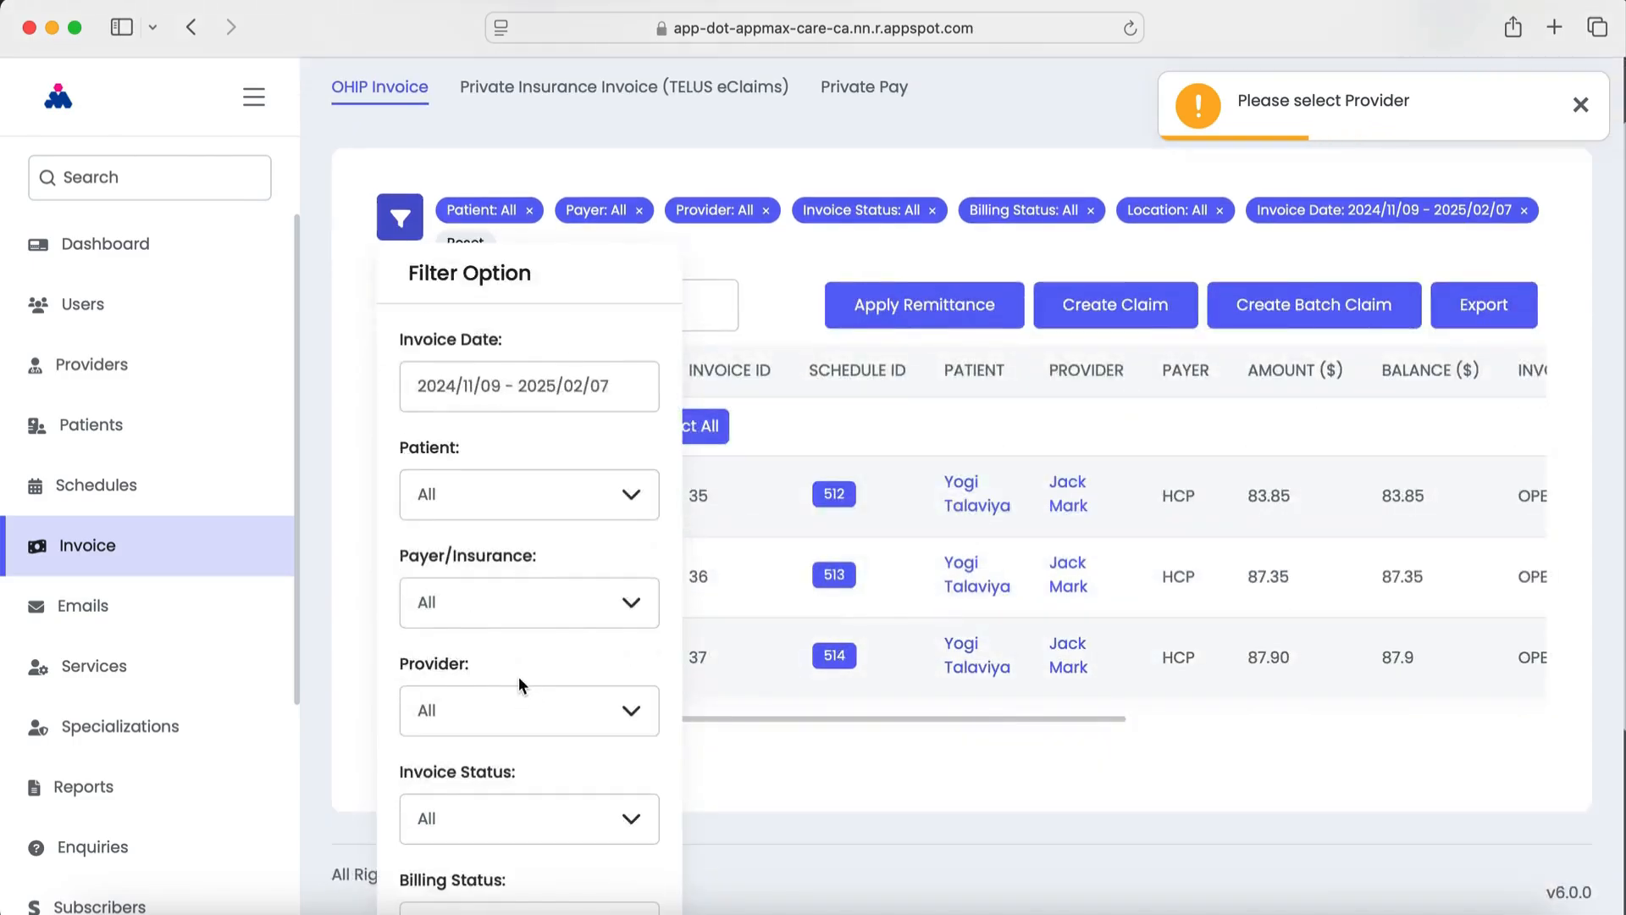
left_click(518, 676)
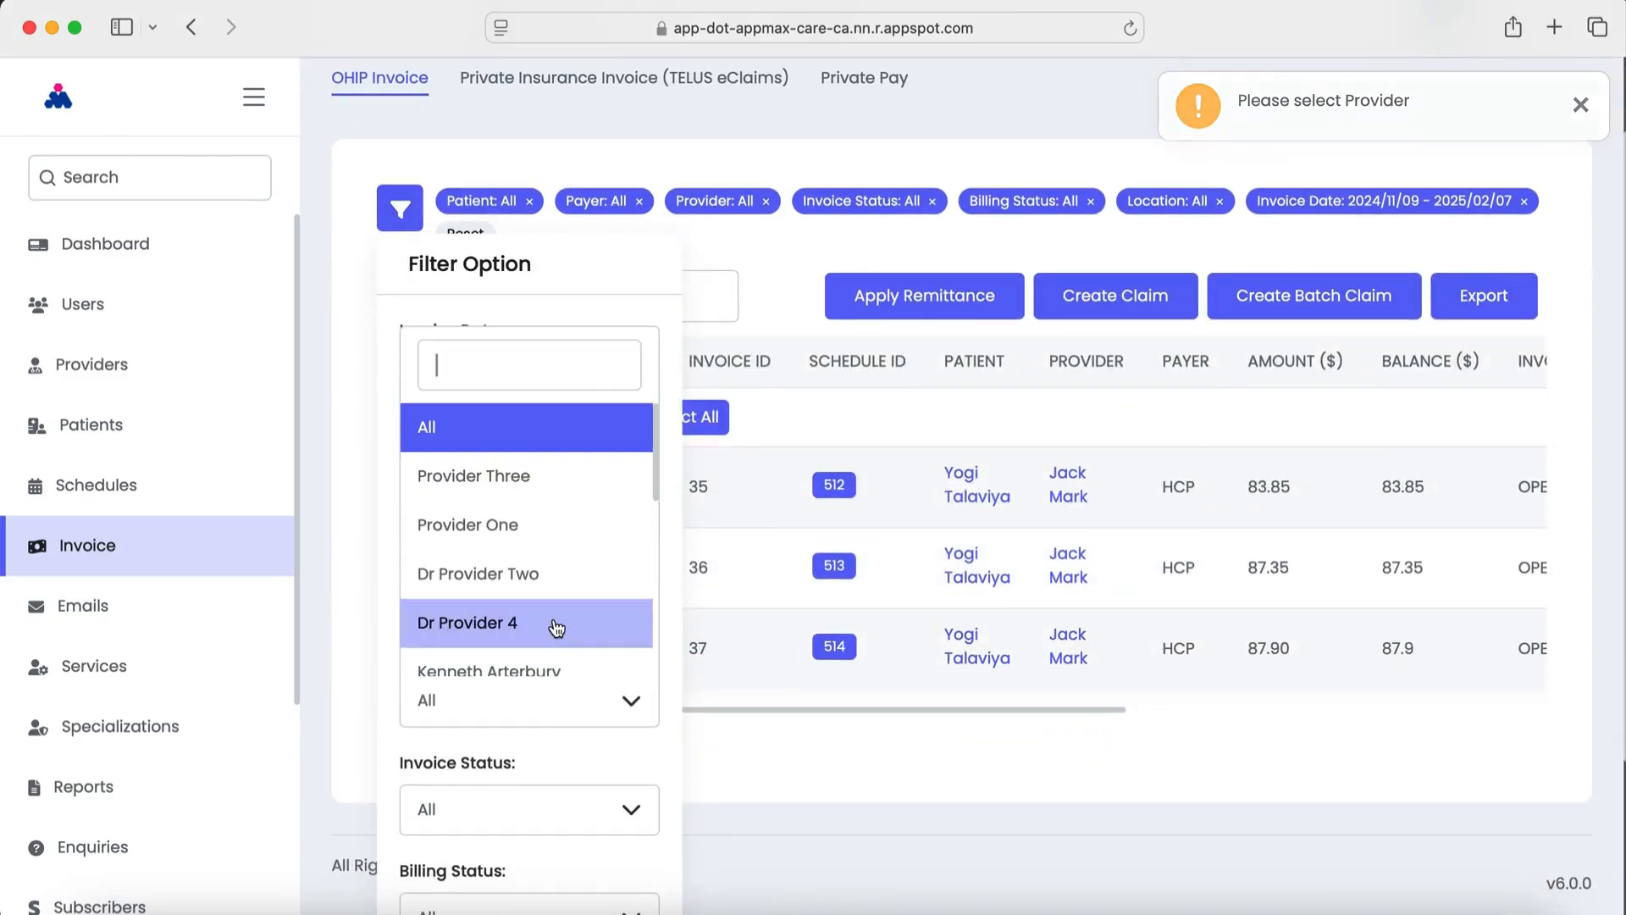
scroll(555, 625, "down", 2)
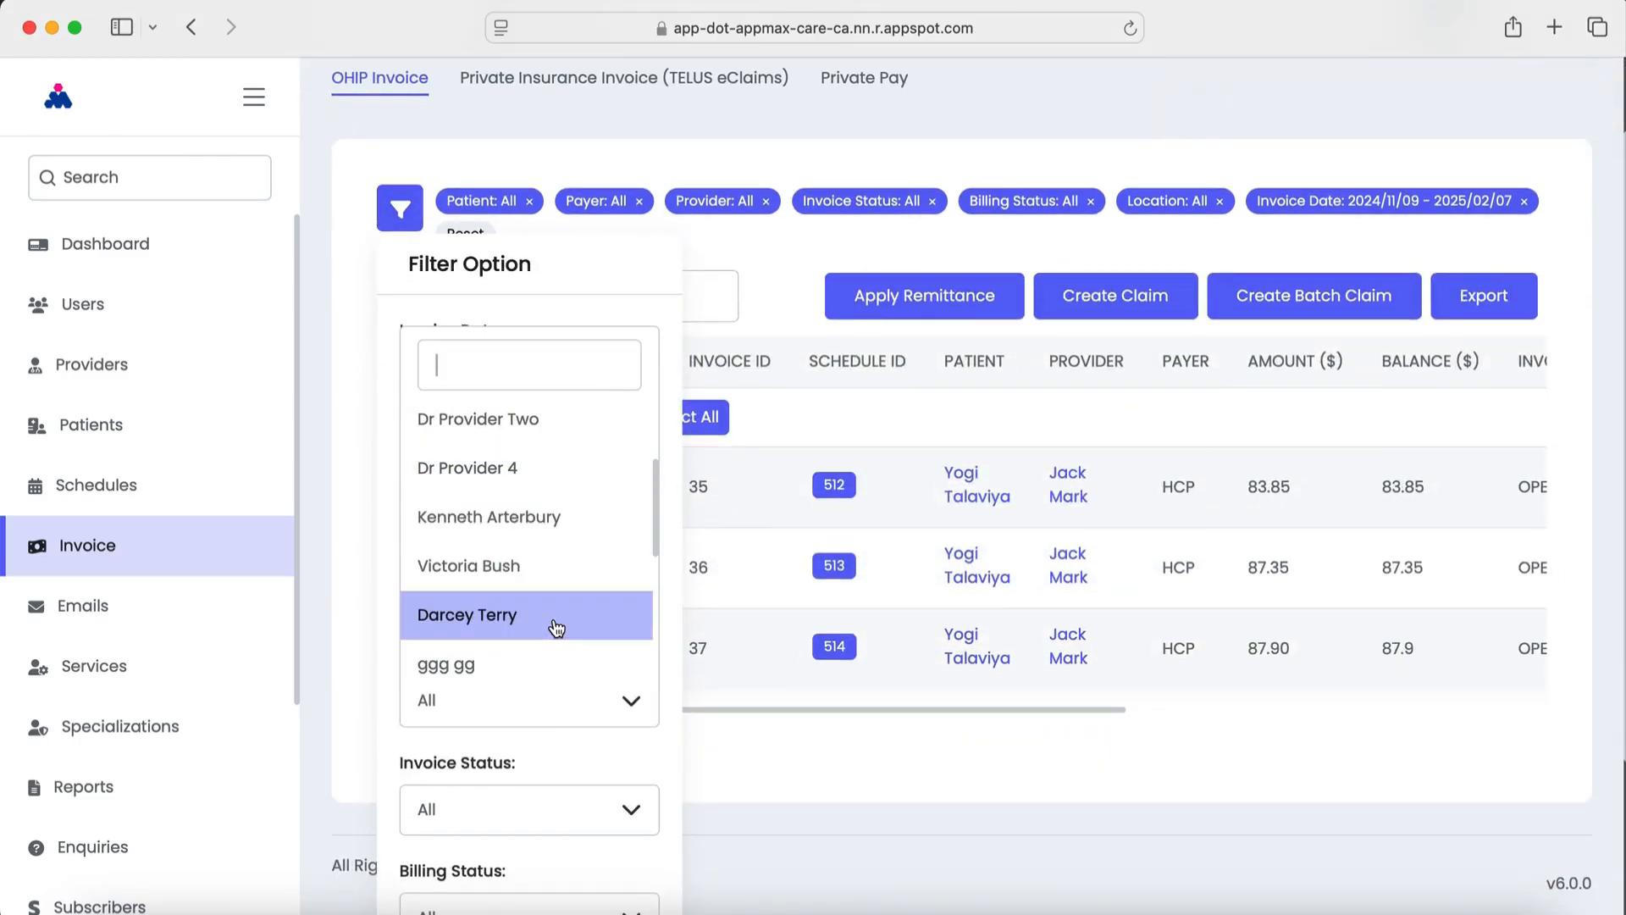
scroll(556, 627, "up", 2)
scroll(556, 627, "down", 5)
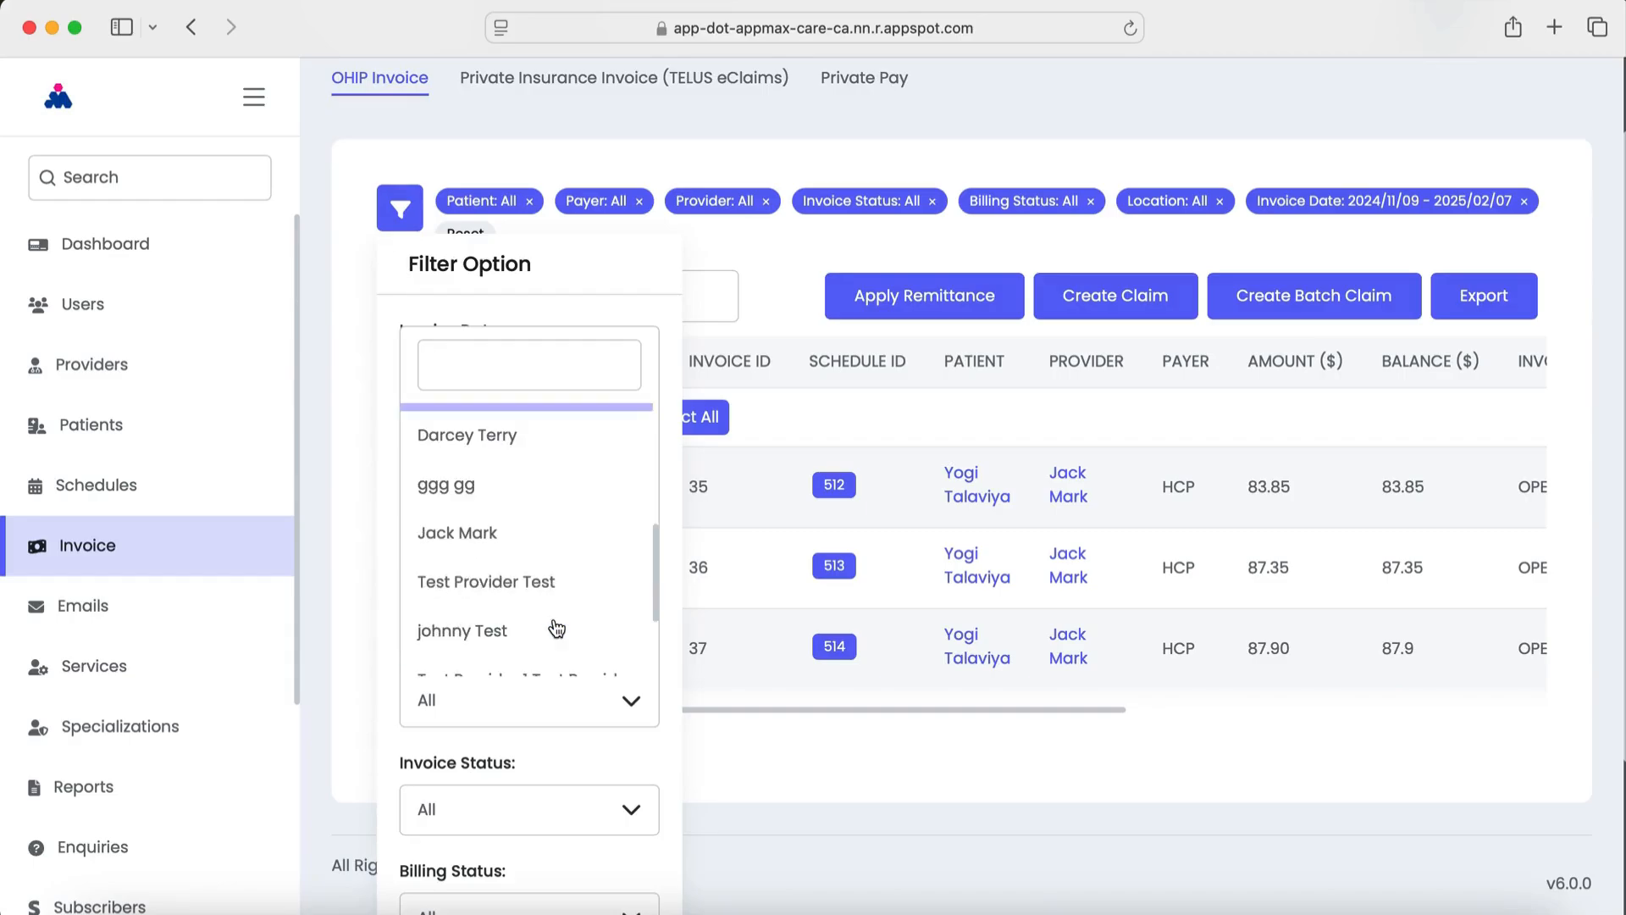
left_click(552, 534)
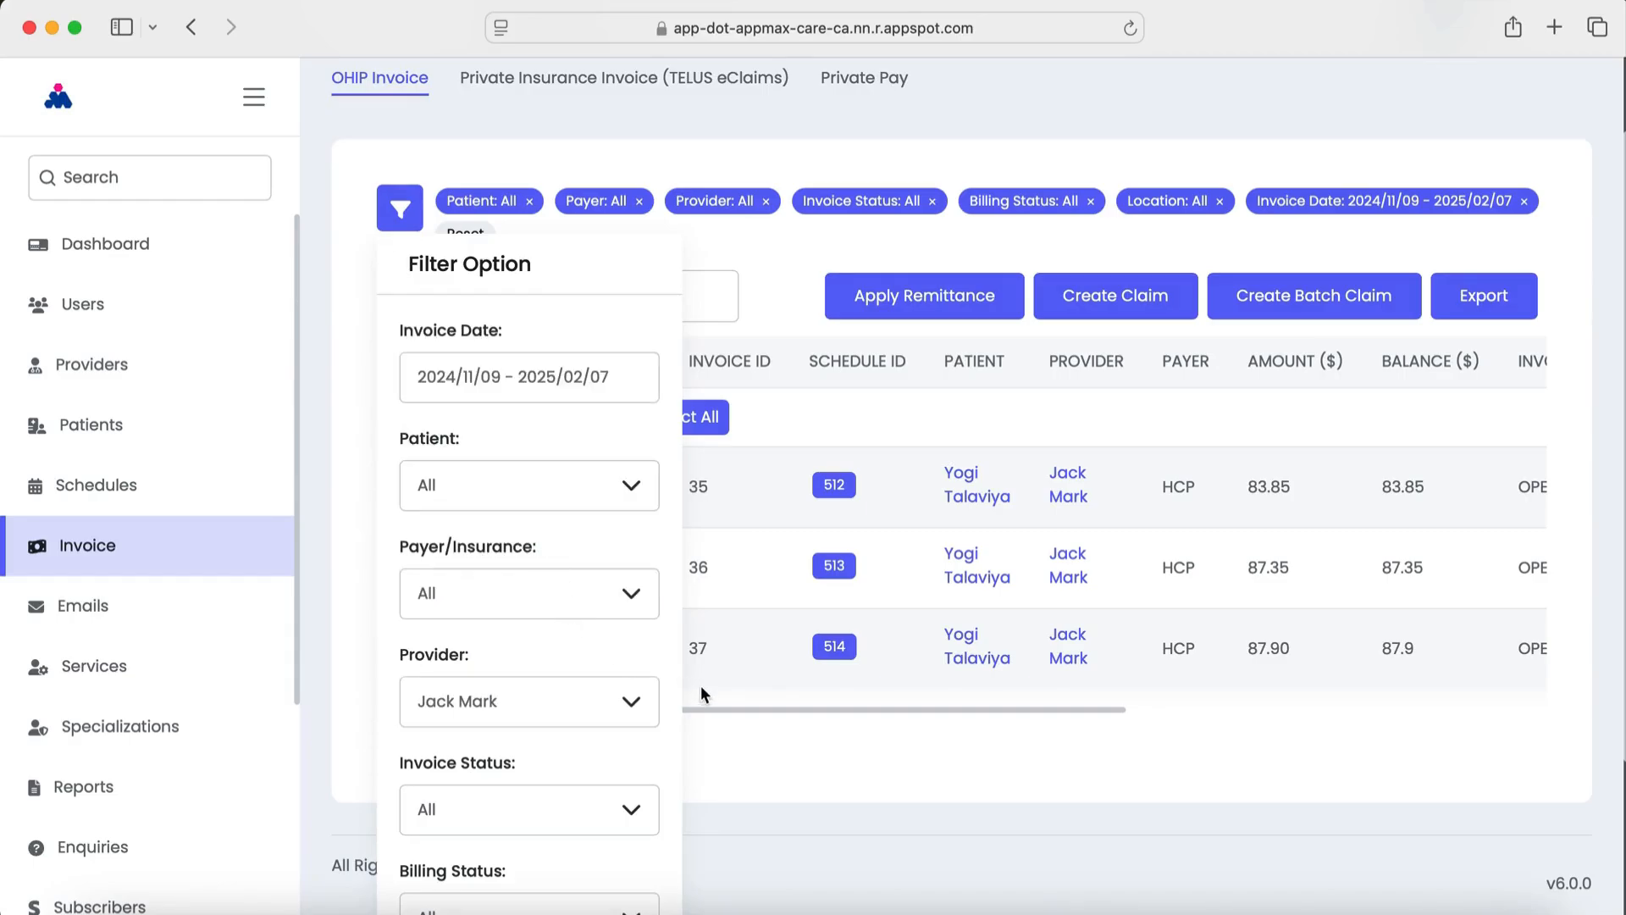
scroll(701, 687, "down", 5)
left_click(483, 877)
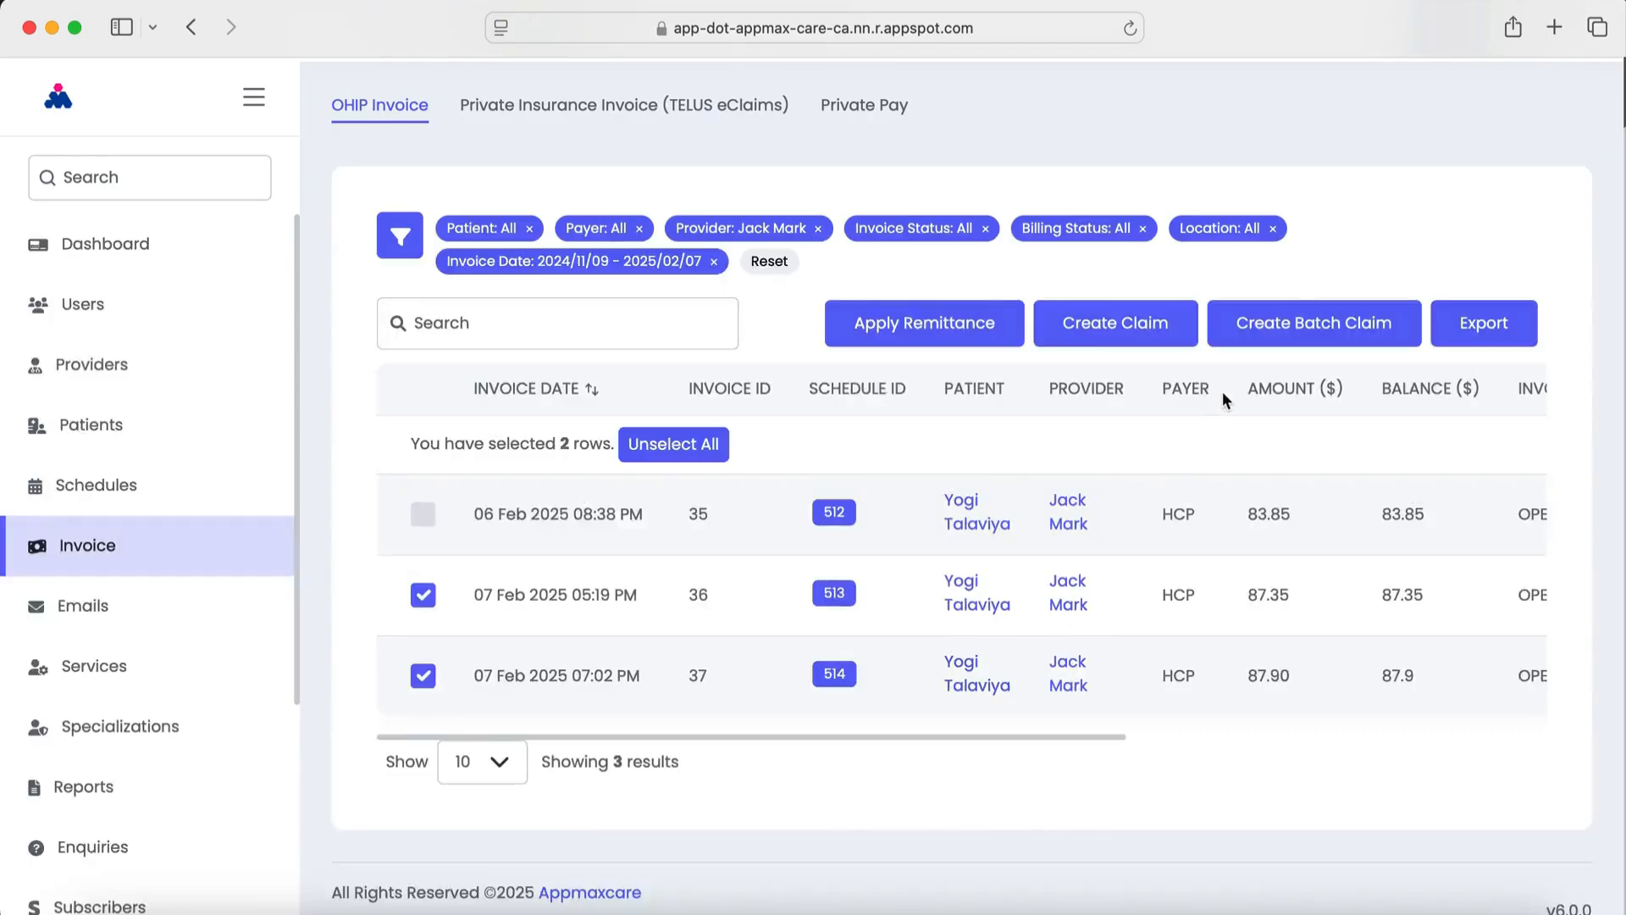
- Reselect the OHIP invoices for schedules 513 and 514 and create a batch claim from them
left_click(422, 595)
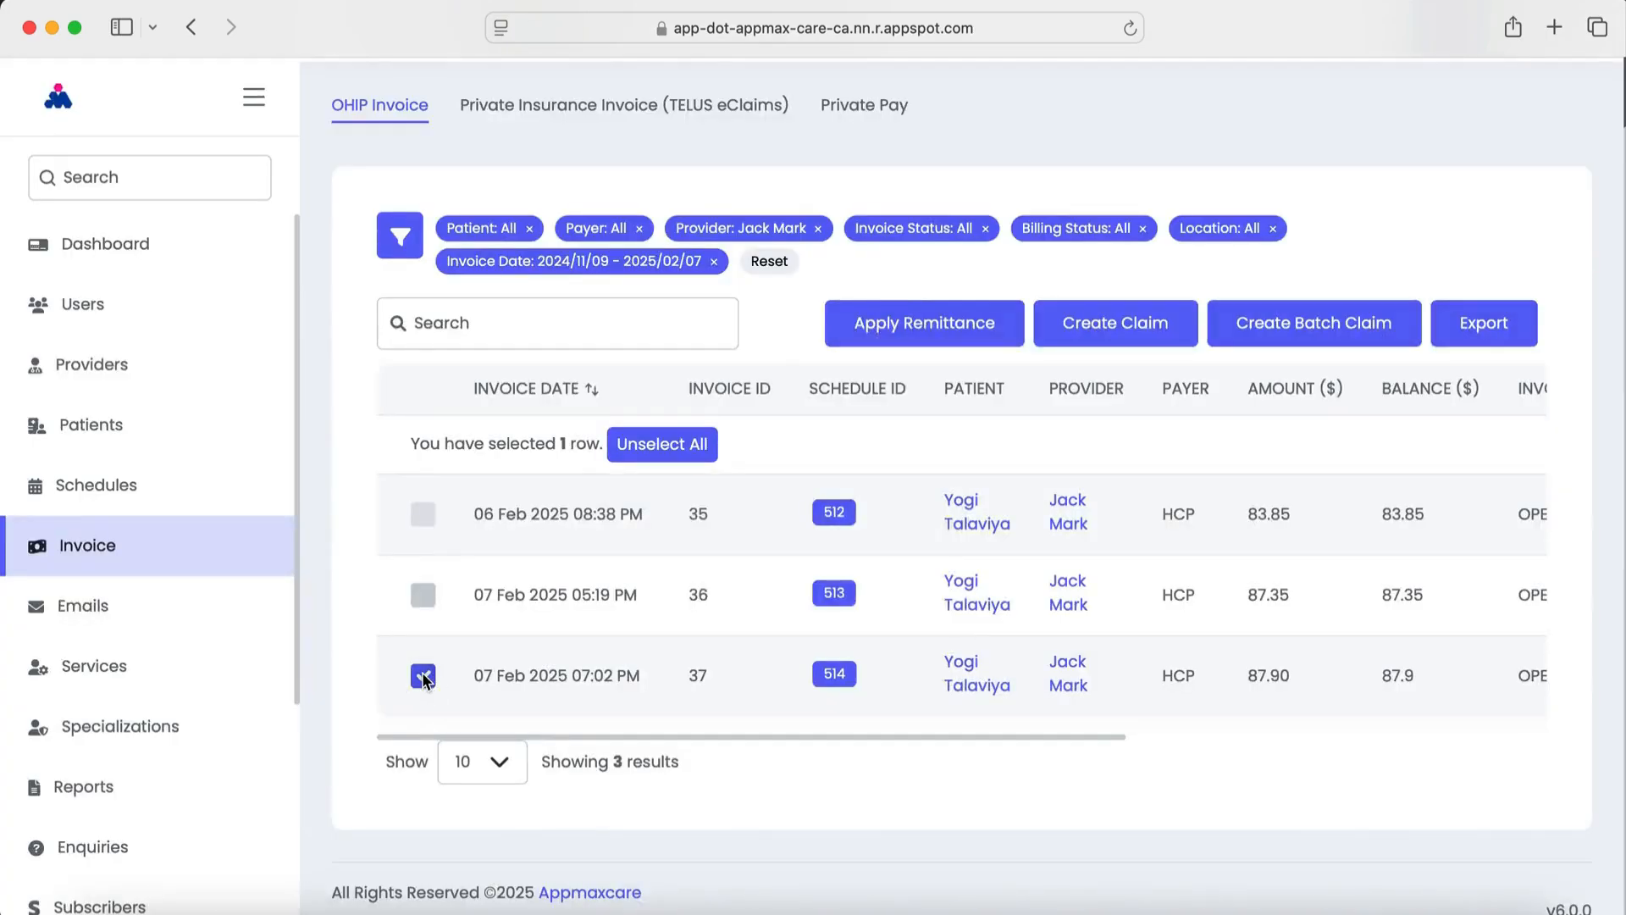
left_click(424, 675)
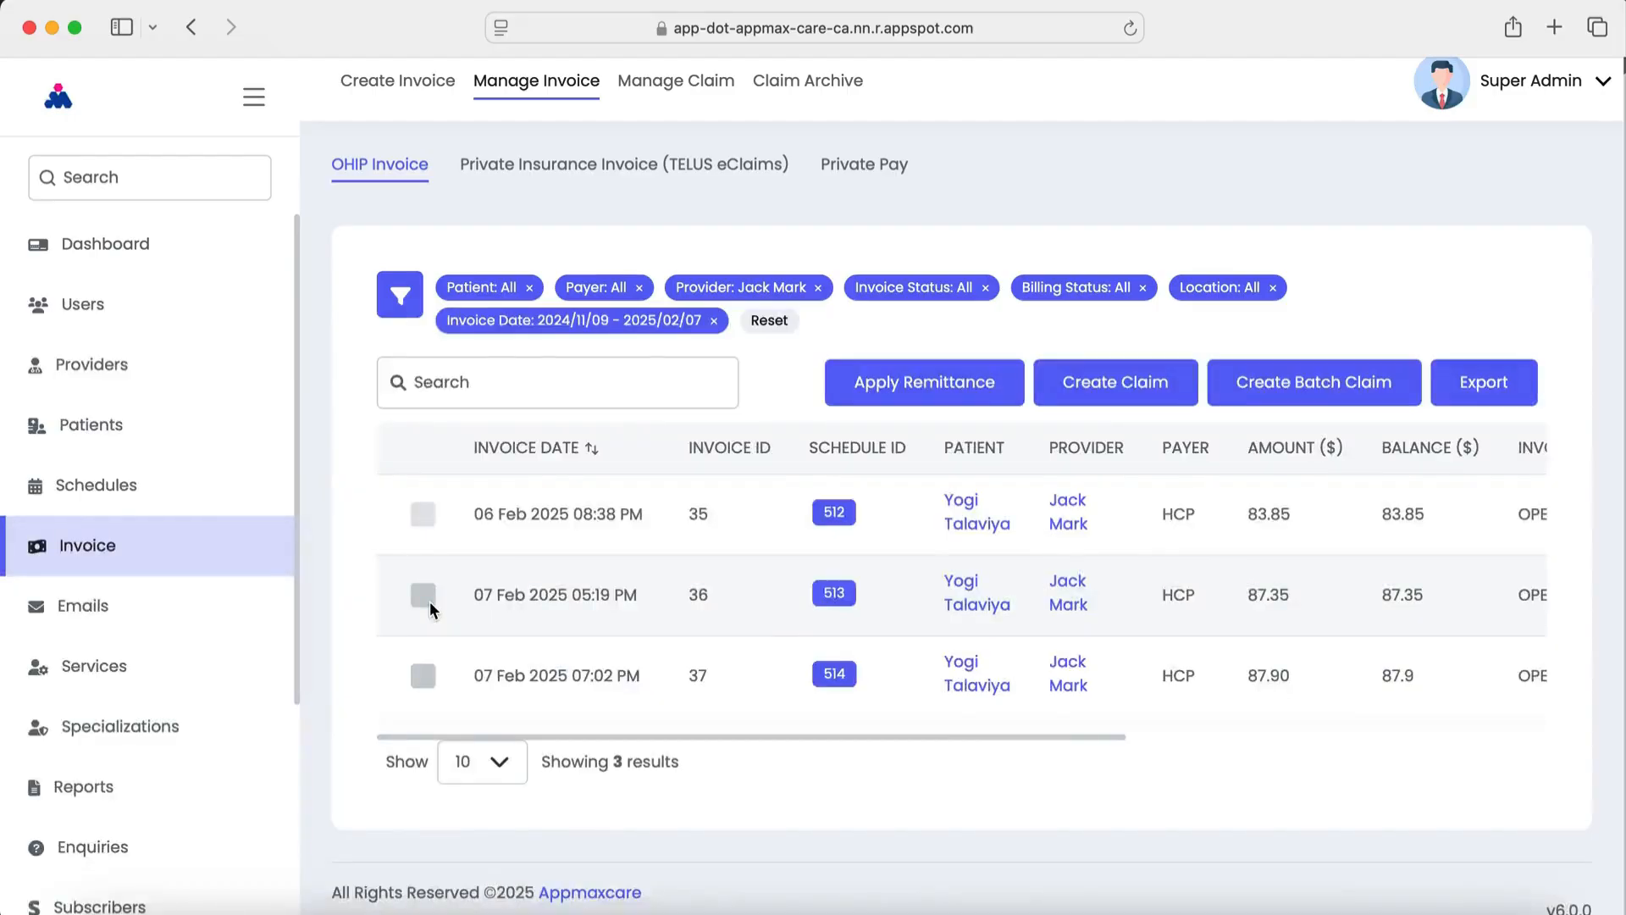
left_click(429, 602)
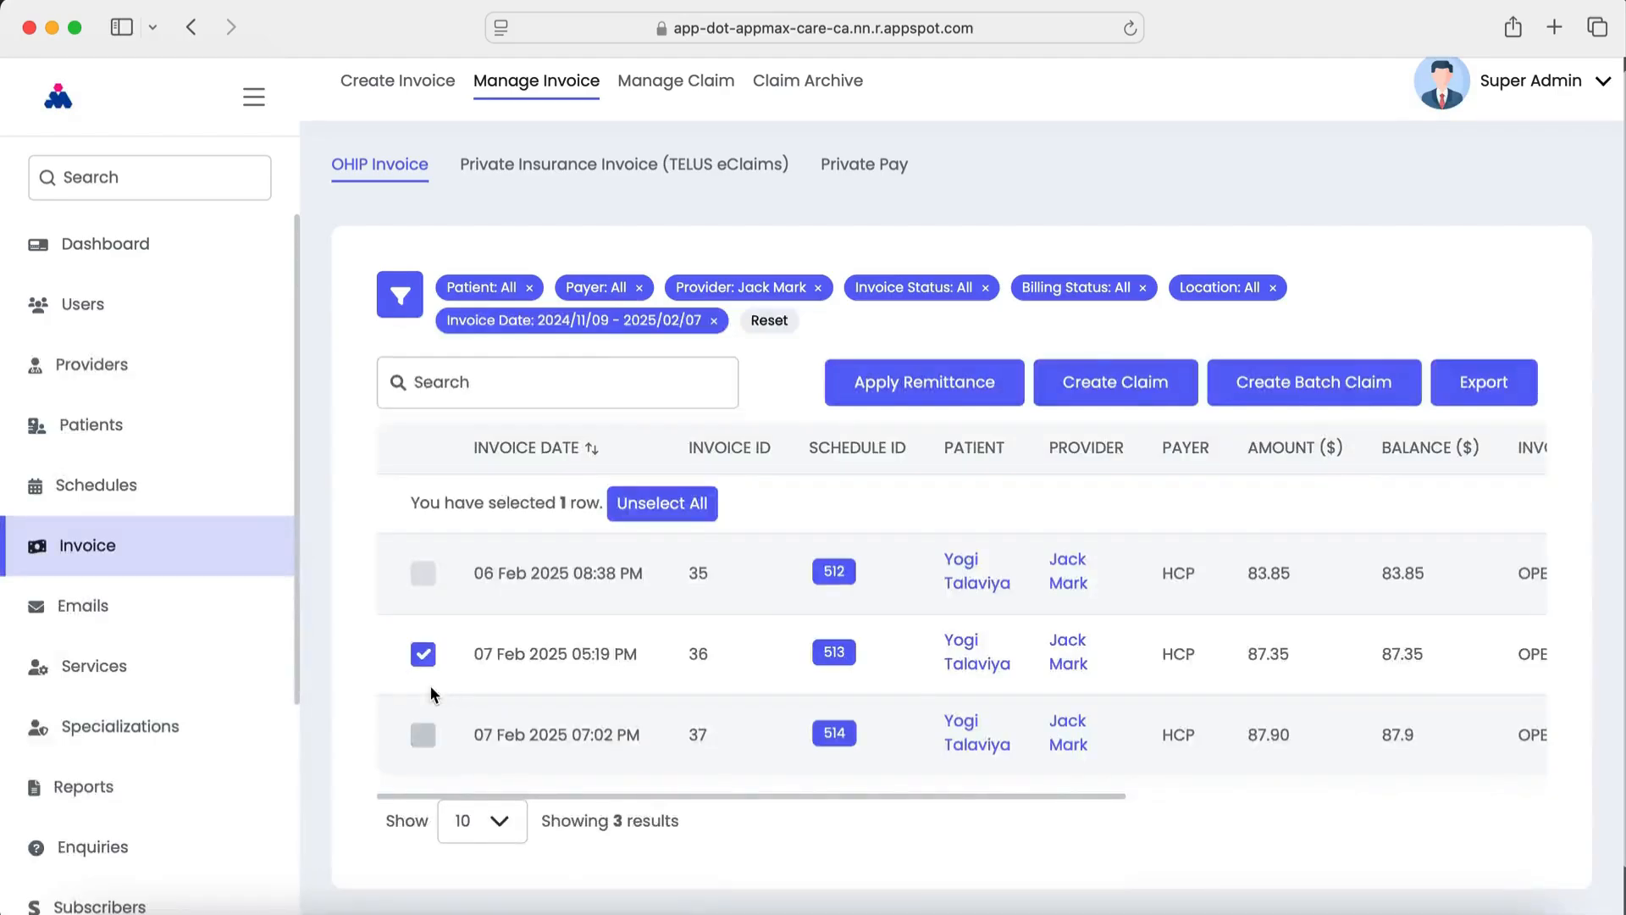
left_click(423, 735)
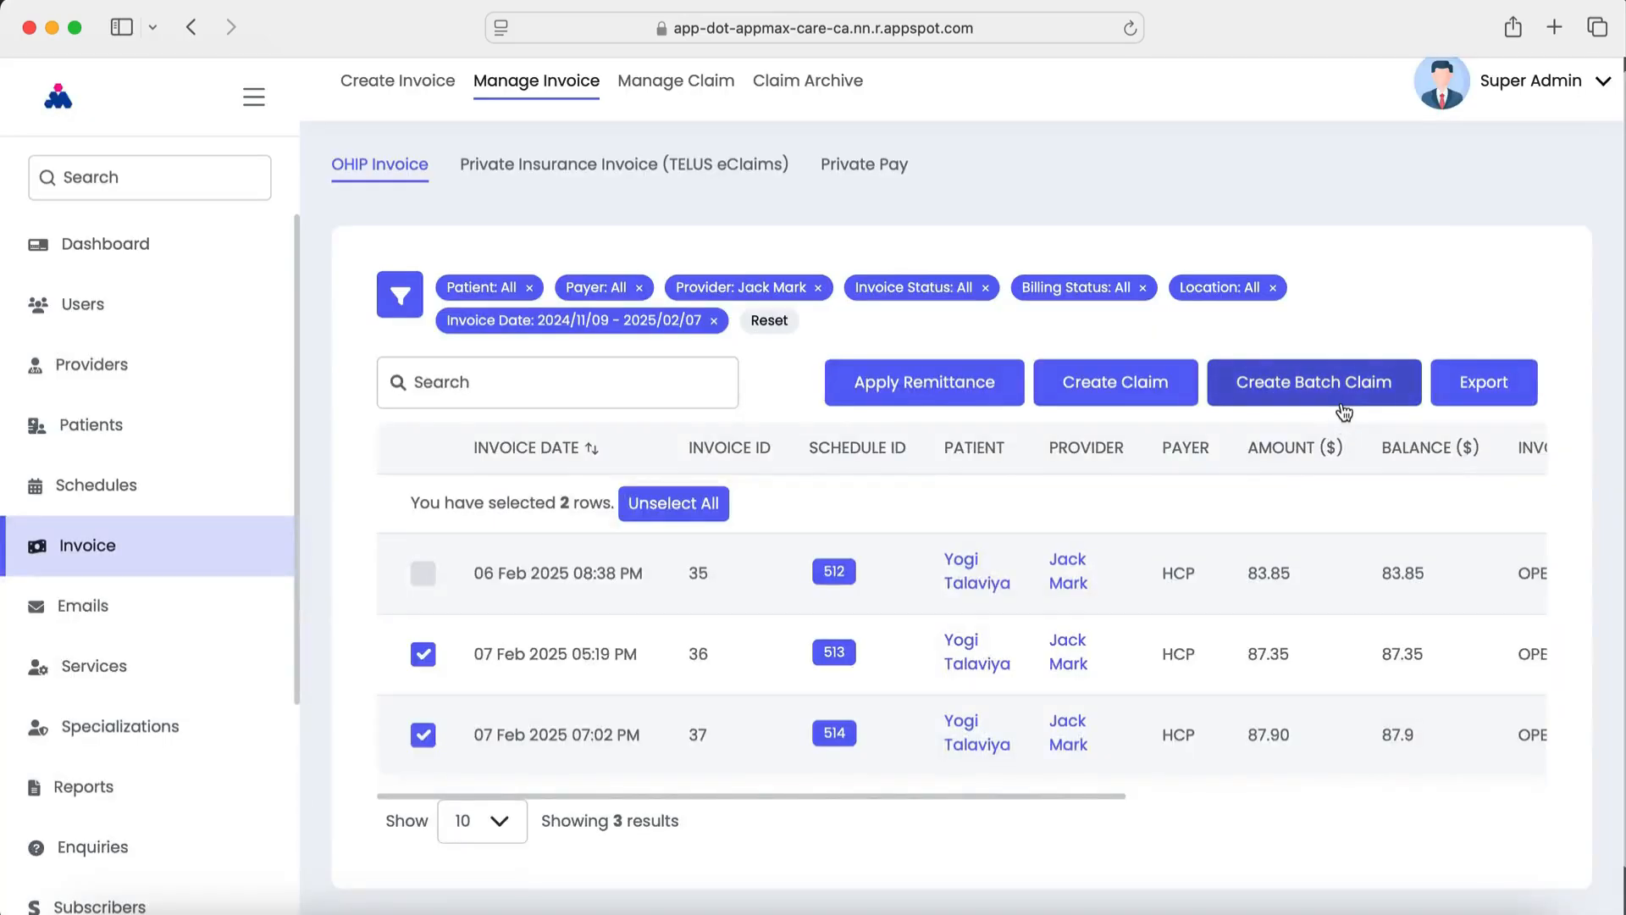
left_click(1351, 390)
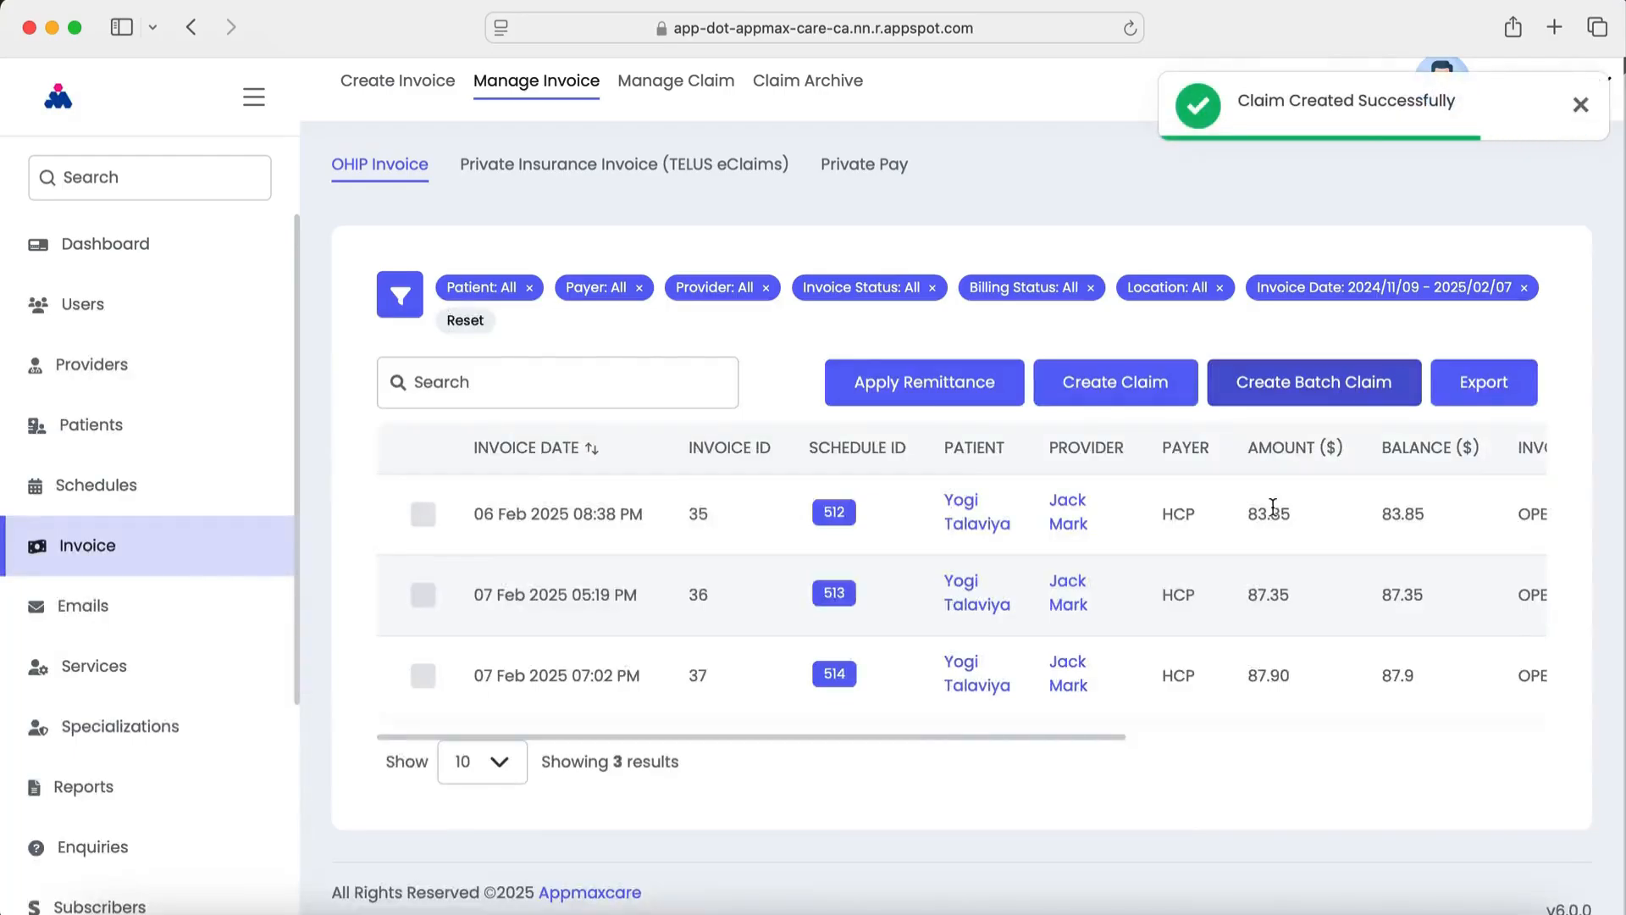
- Check the billing status of the OHIP invoices for schedules 513 and 514
left_click_drag(937, 735, 1517, 766)
left_click_drag(1038, 583, 1068, 710)
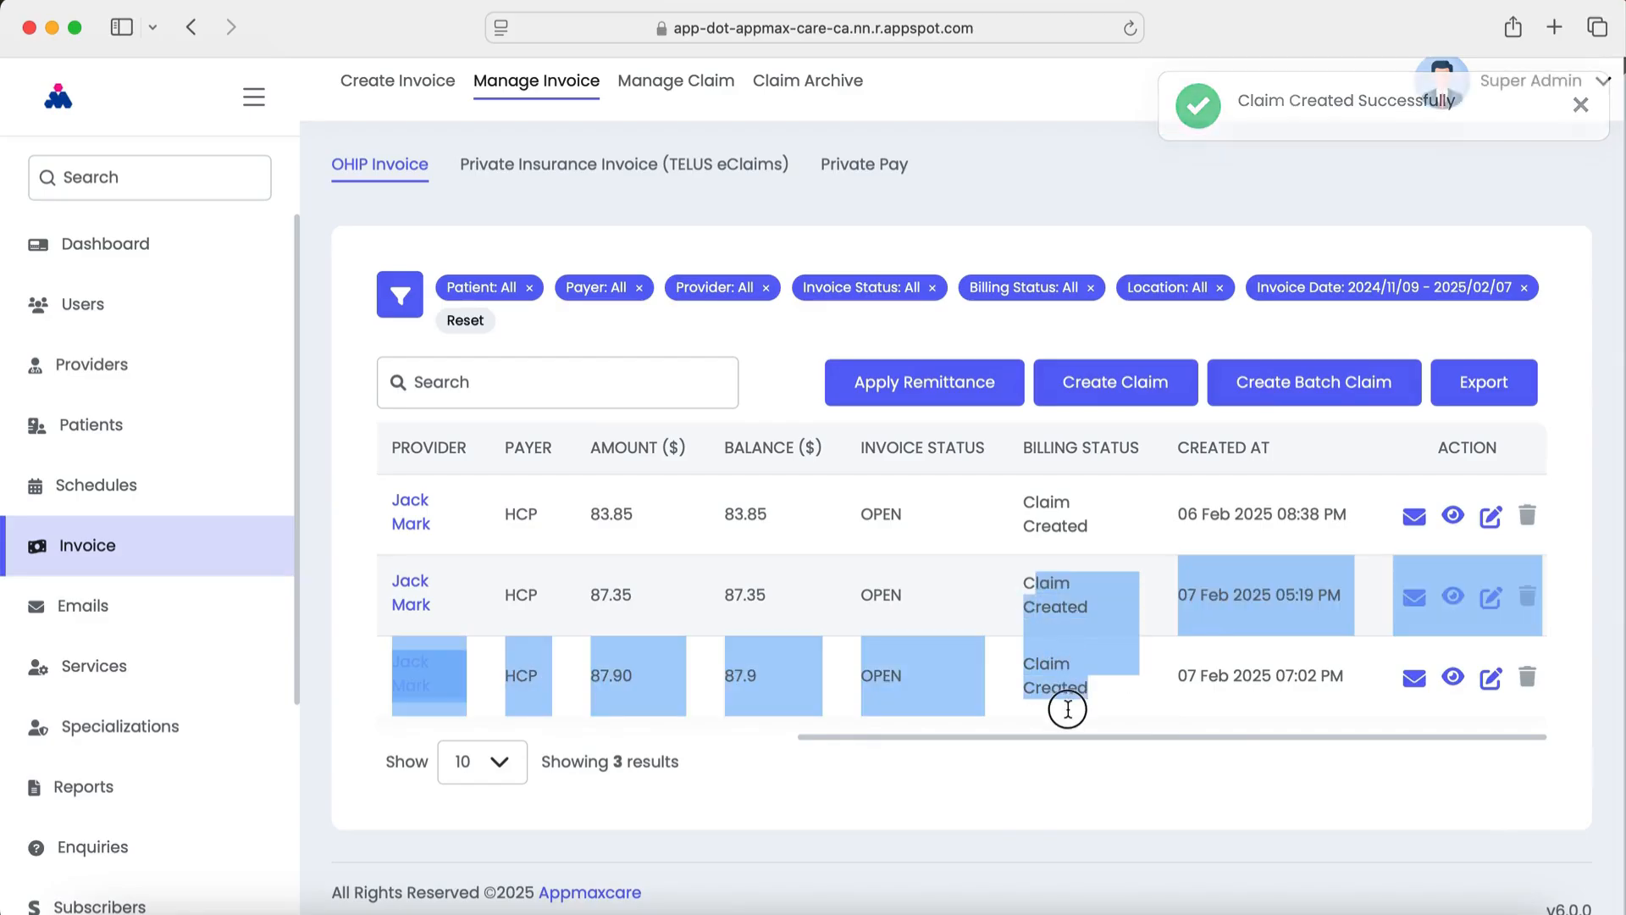
left_click(1070, 713)
- Open the list of OHIP claims and go to page 3 of the results
left_click(666, 81)
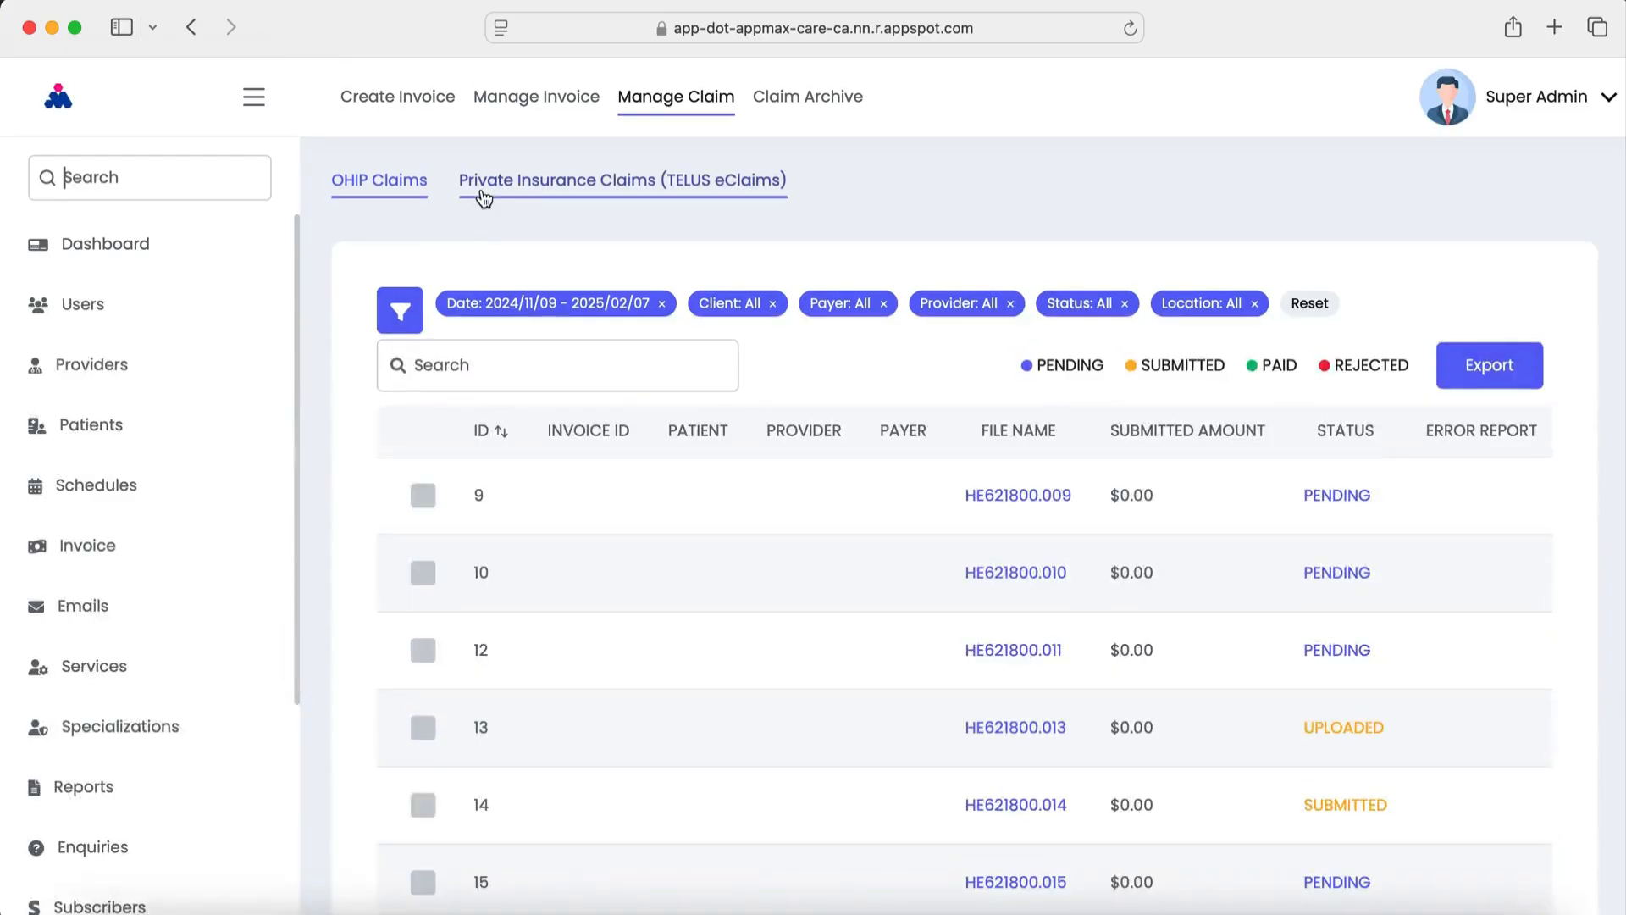
left_click(397, 317)
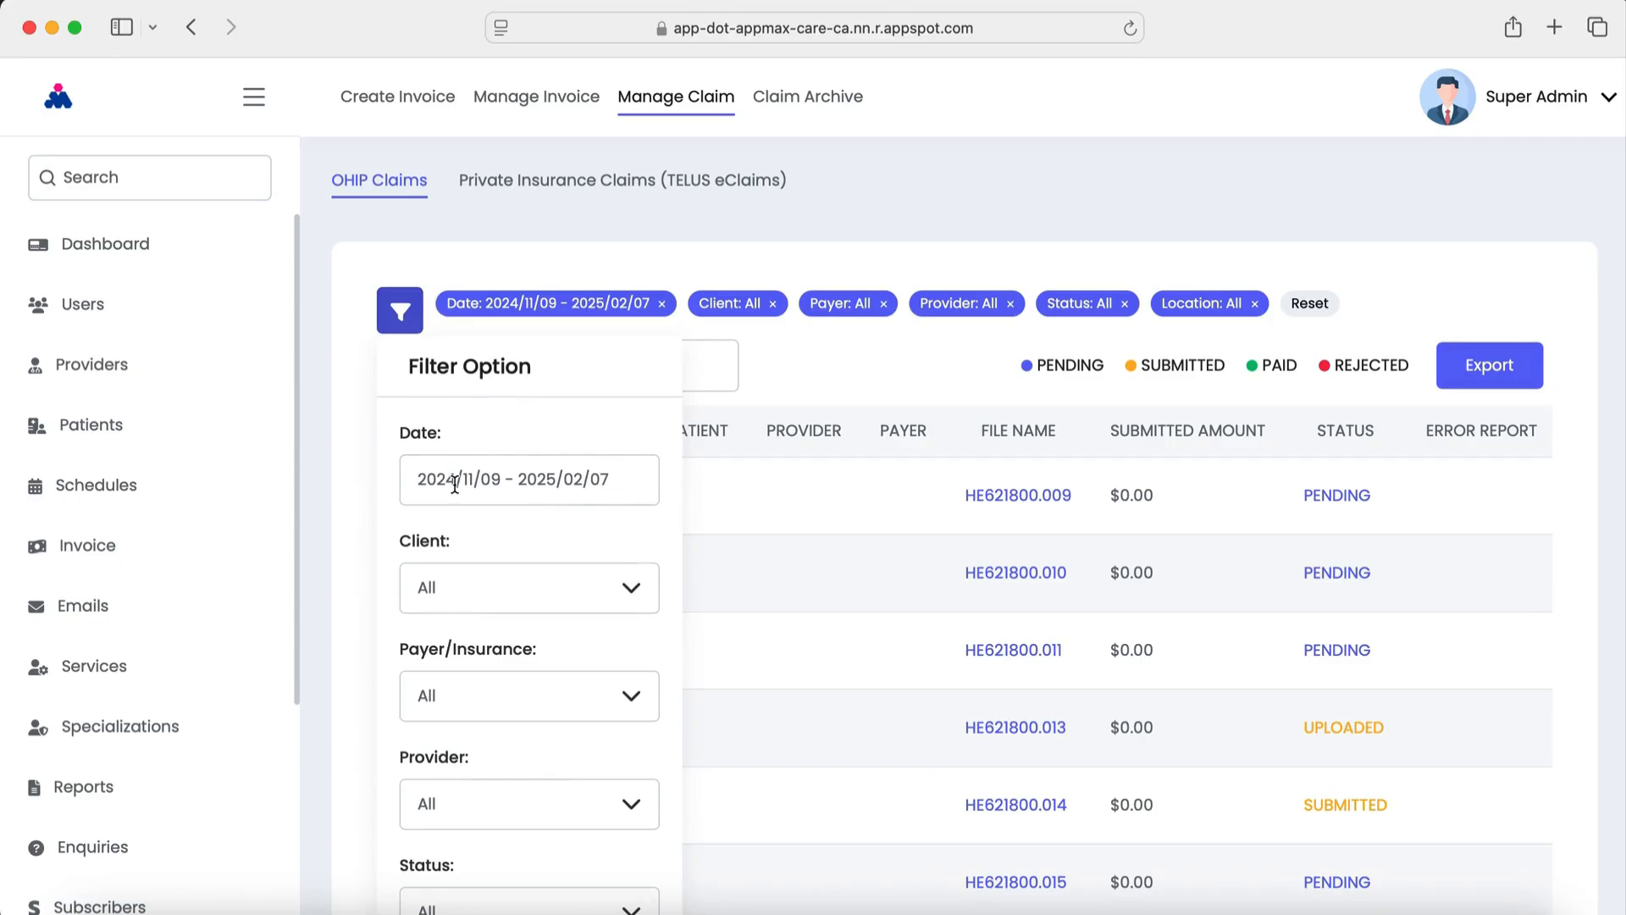
left_click(815, 381)
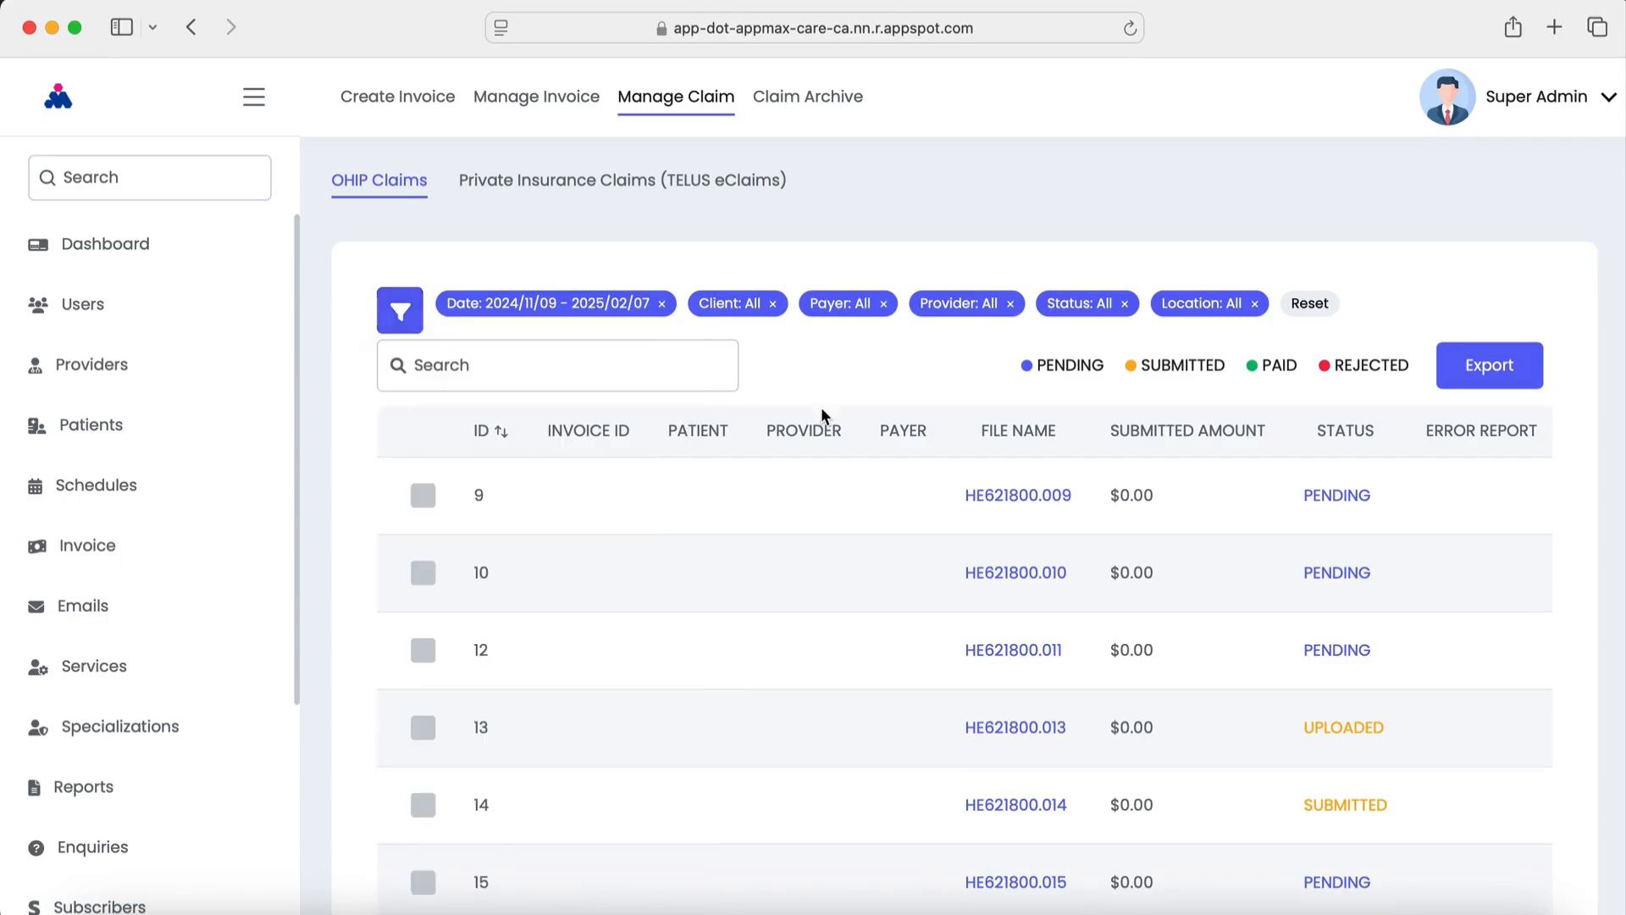
scroll(886, 507, "down", 6)
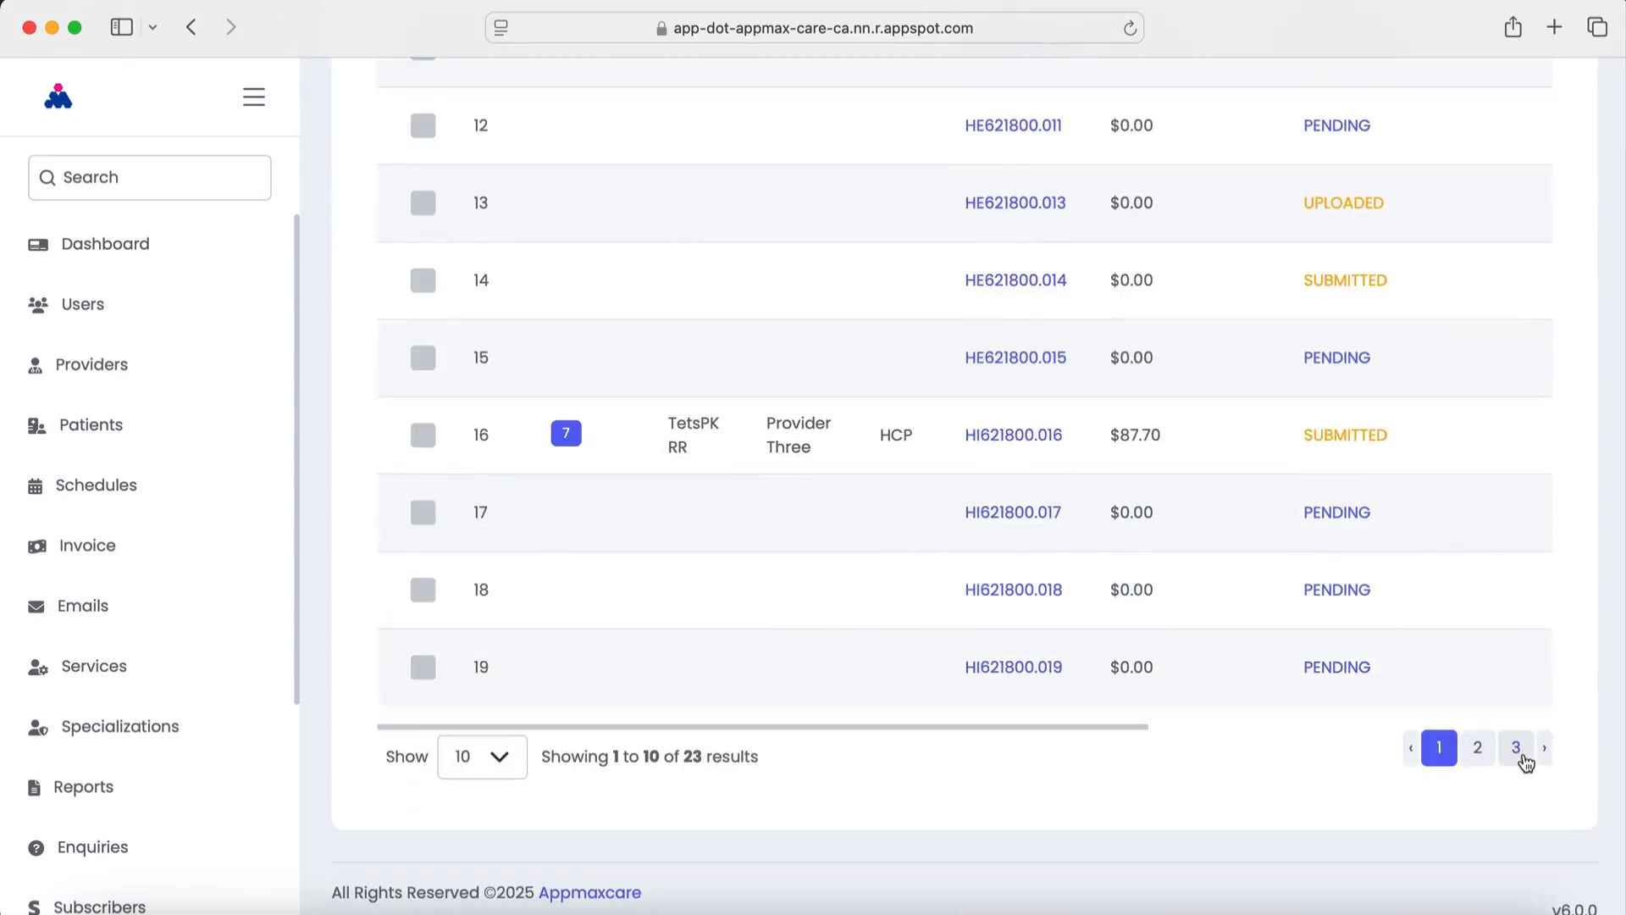
left_click(1516, 747)
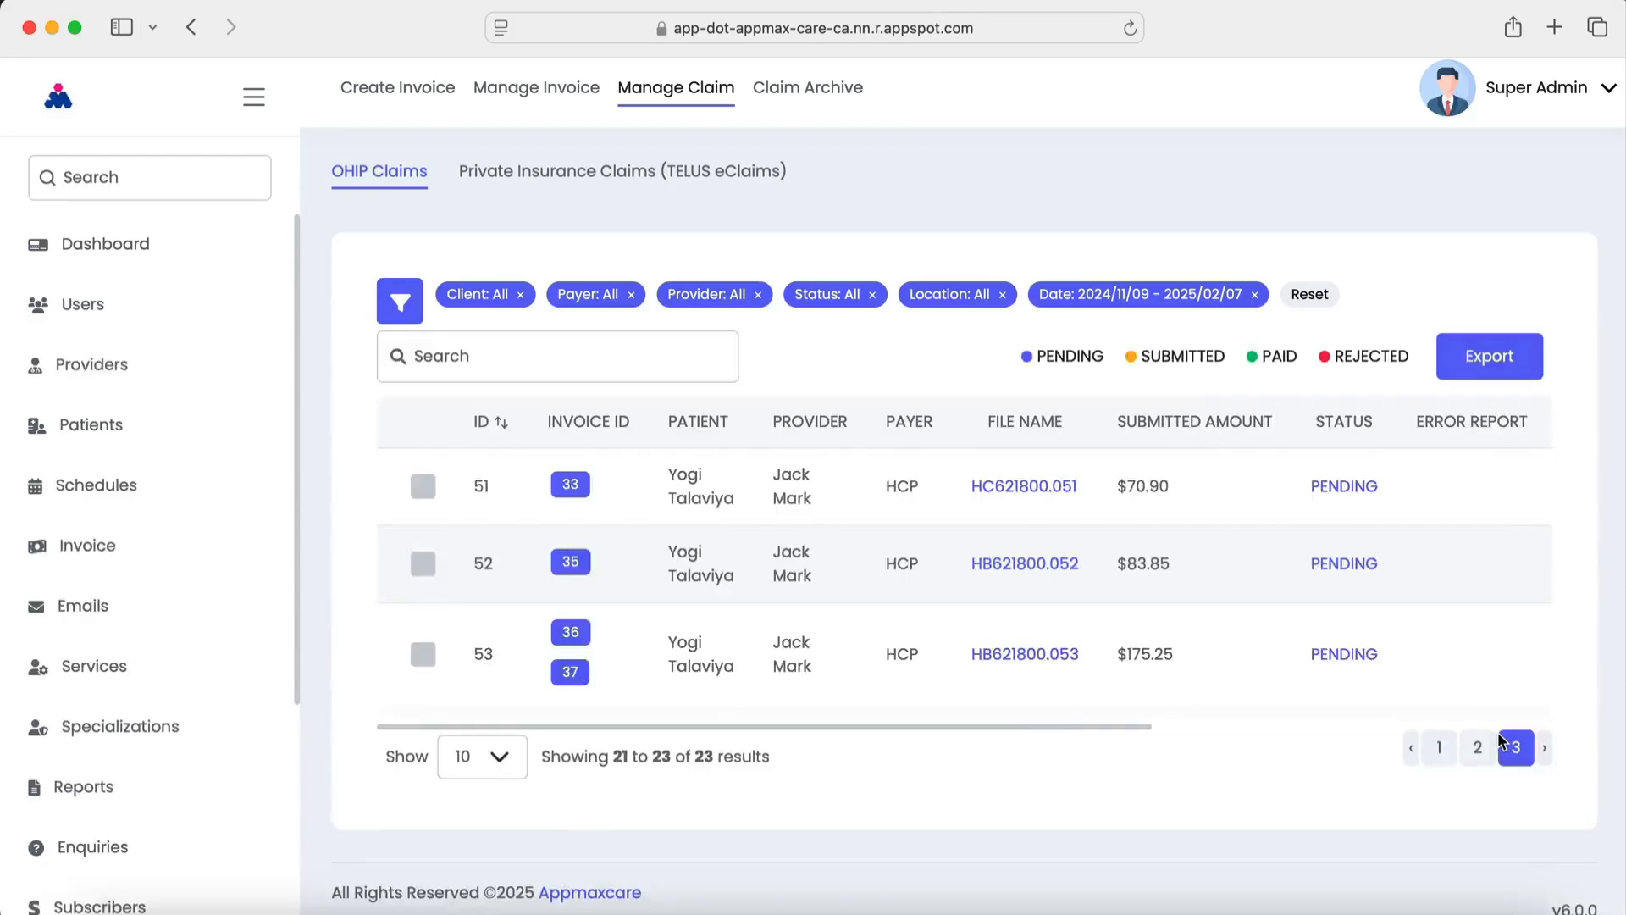
- Review the details of the batch claim for invoices 36 and 37, preview its file HB621800.053, and return to the claims list
left_click_drag(1046, 726, 1616, 738)
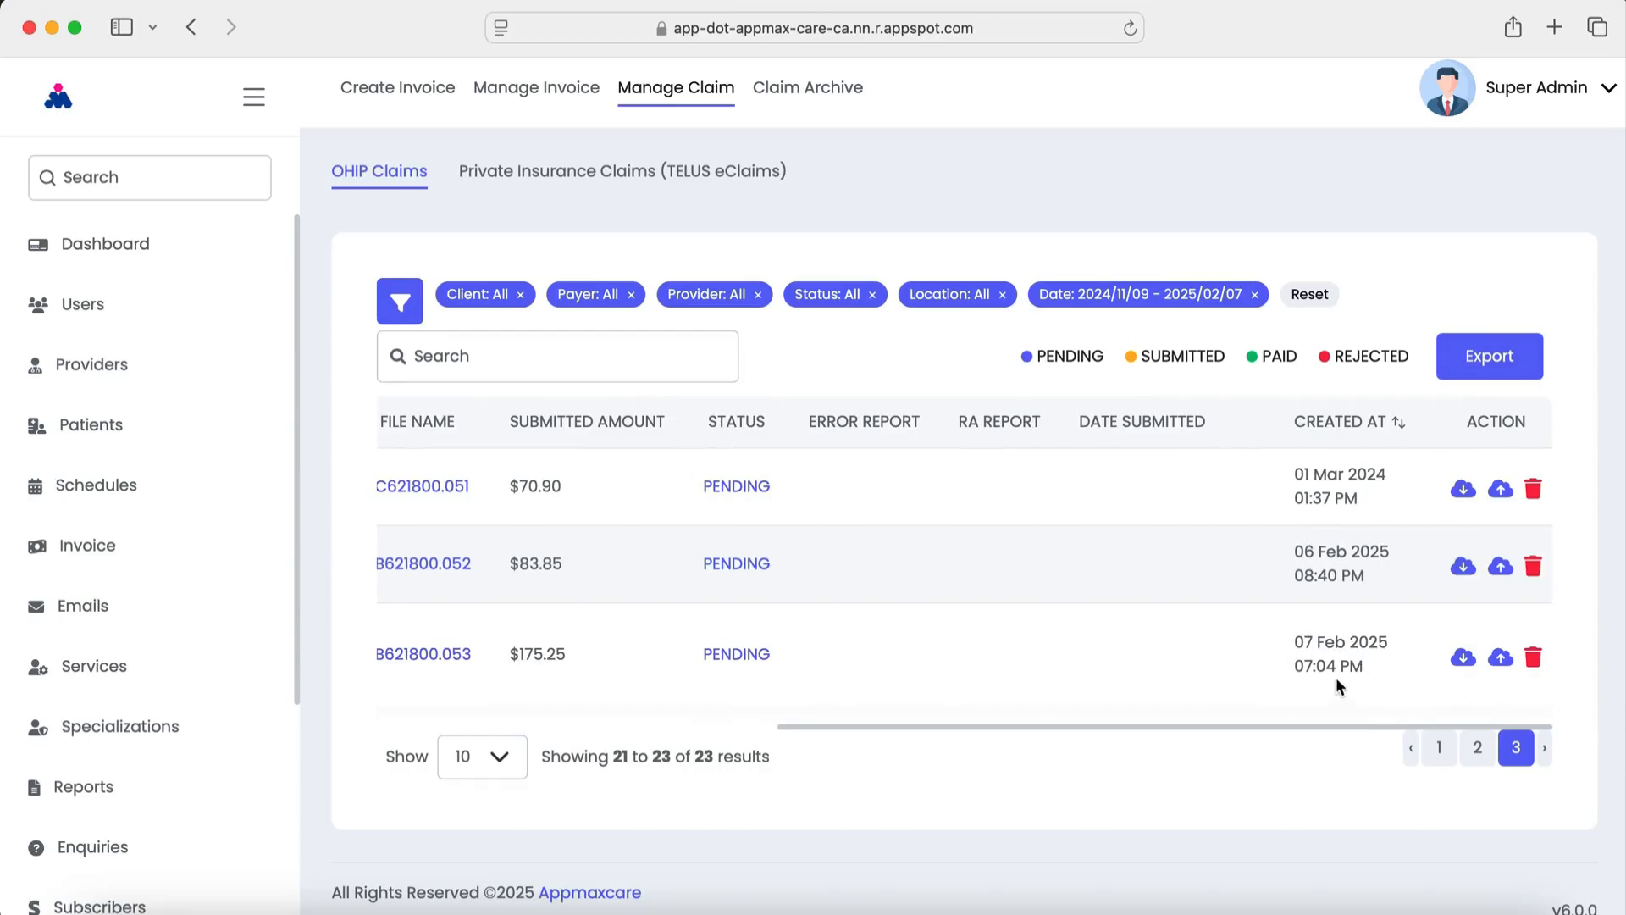
left_click_drag(1343, 727, 827, 711)
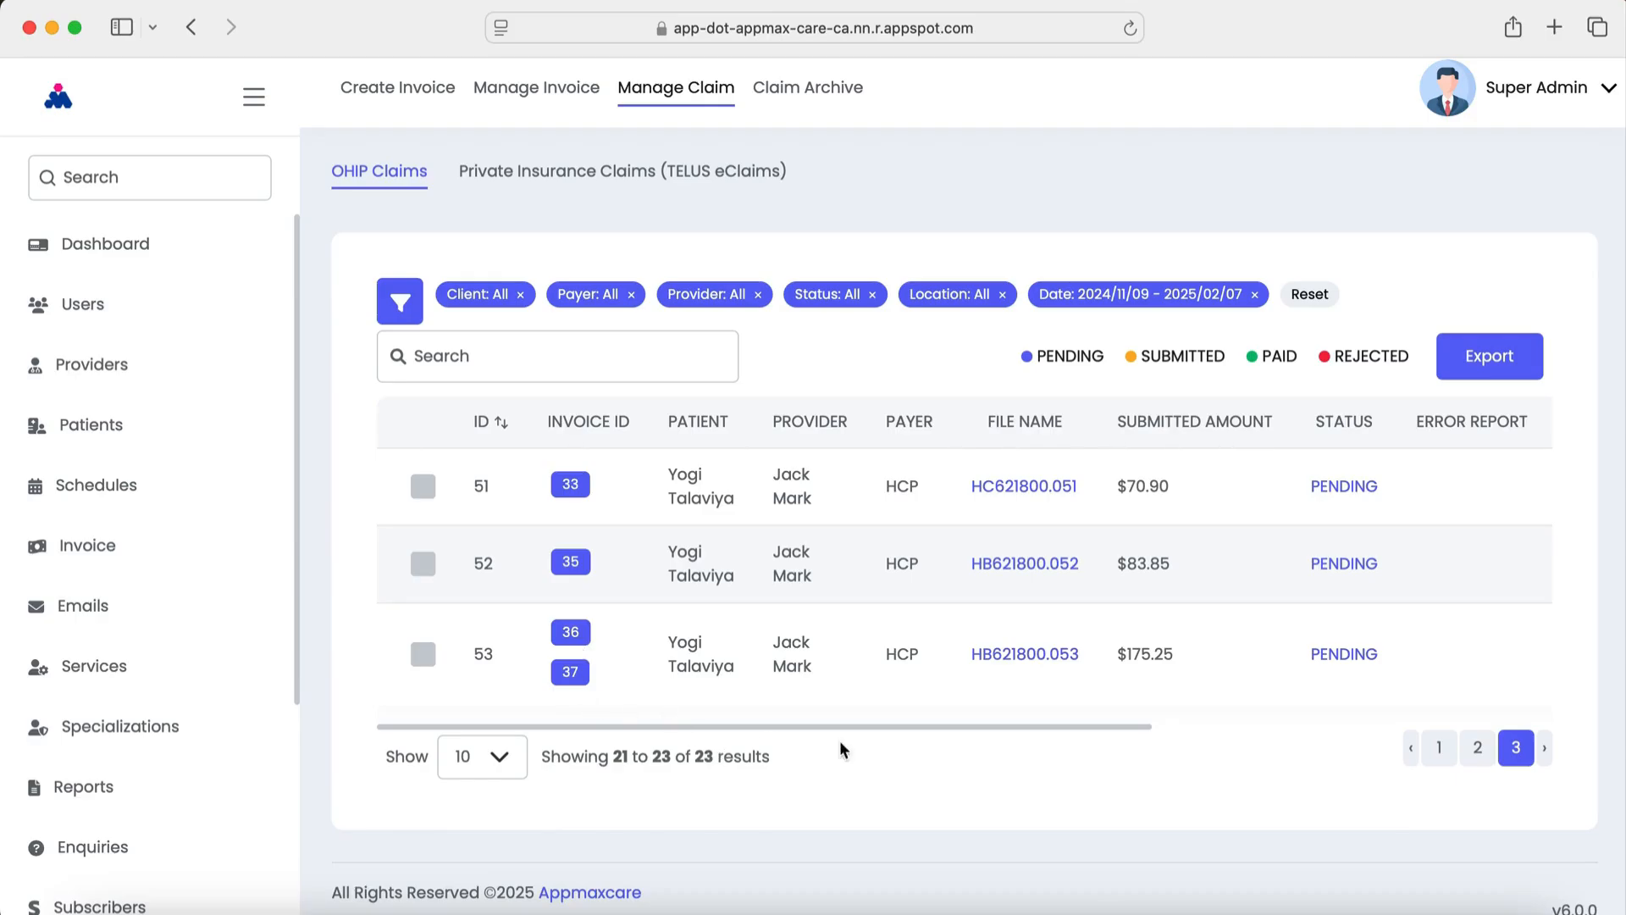
left_click(1032, 660)
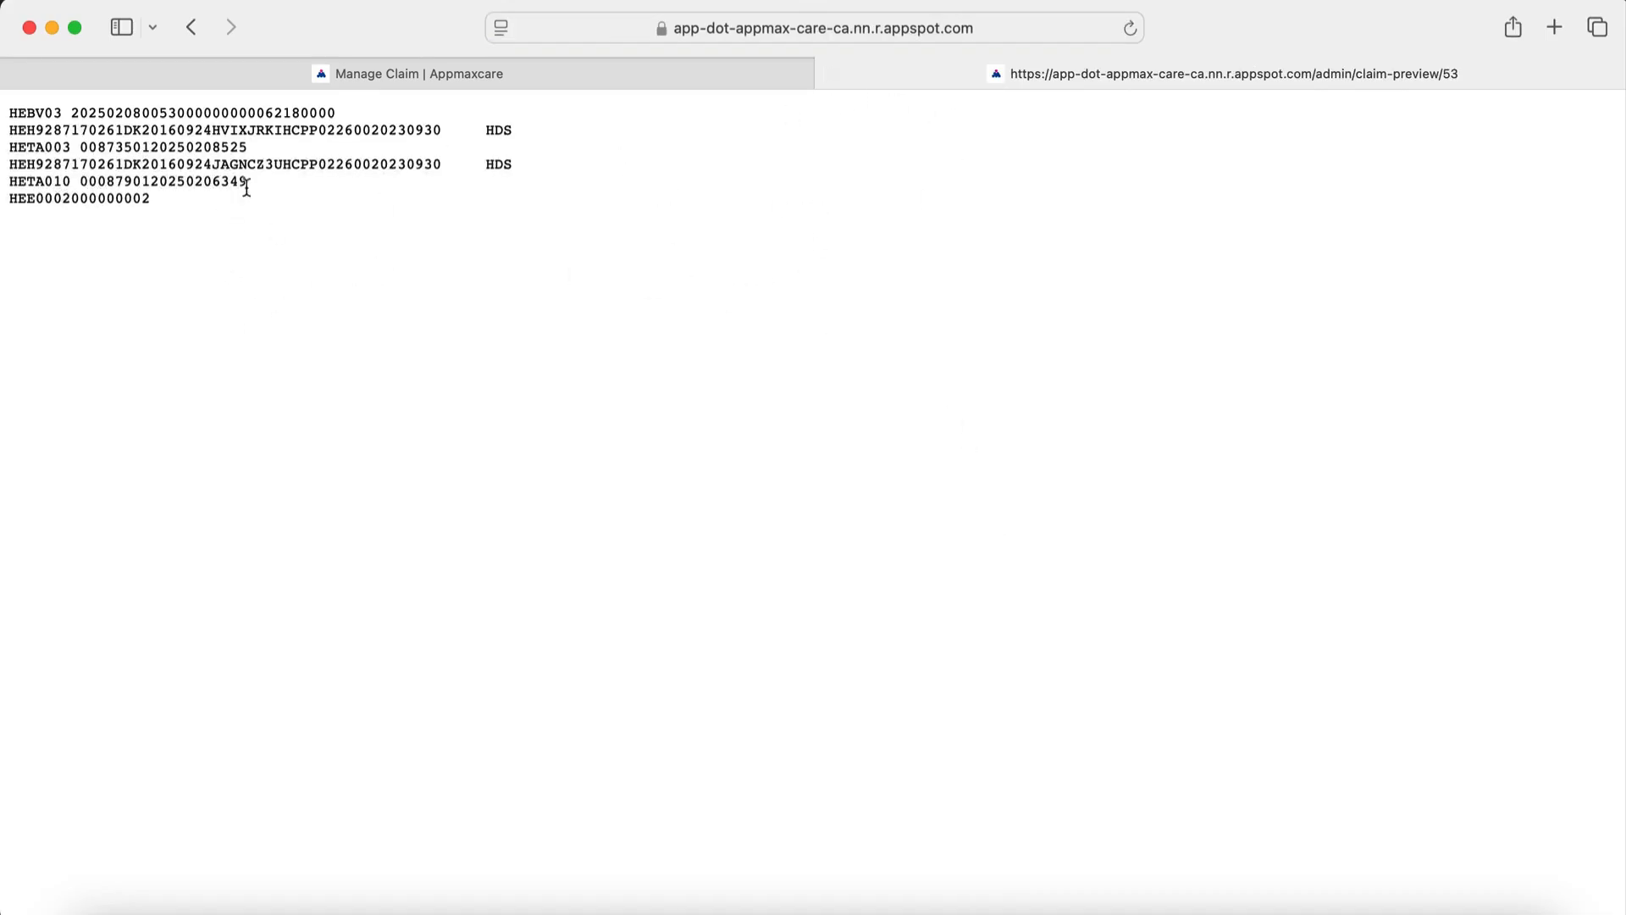
left_click(828, 76)
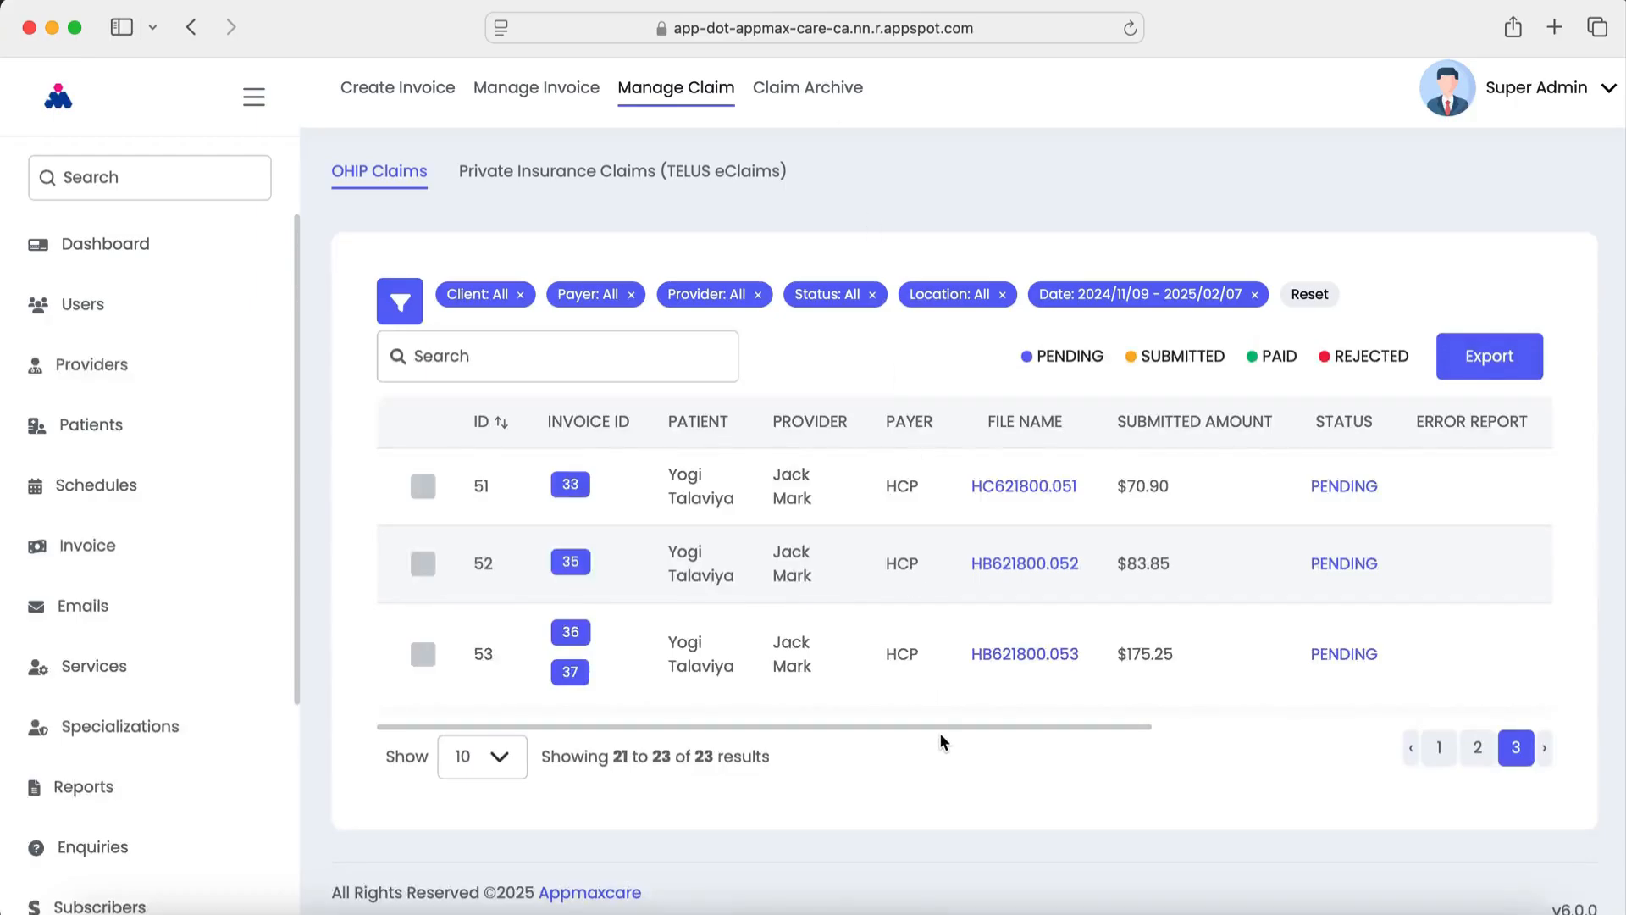
- Upload the batch claim with file HB621800.053 for invoices 36 and 37
left_click_drag(944, 726, 1487, 724)
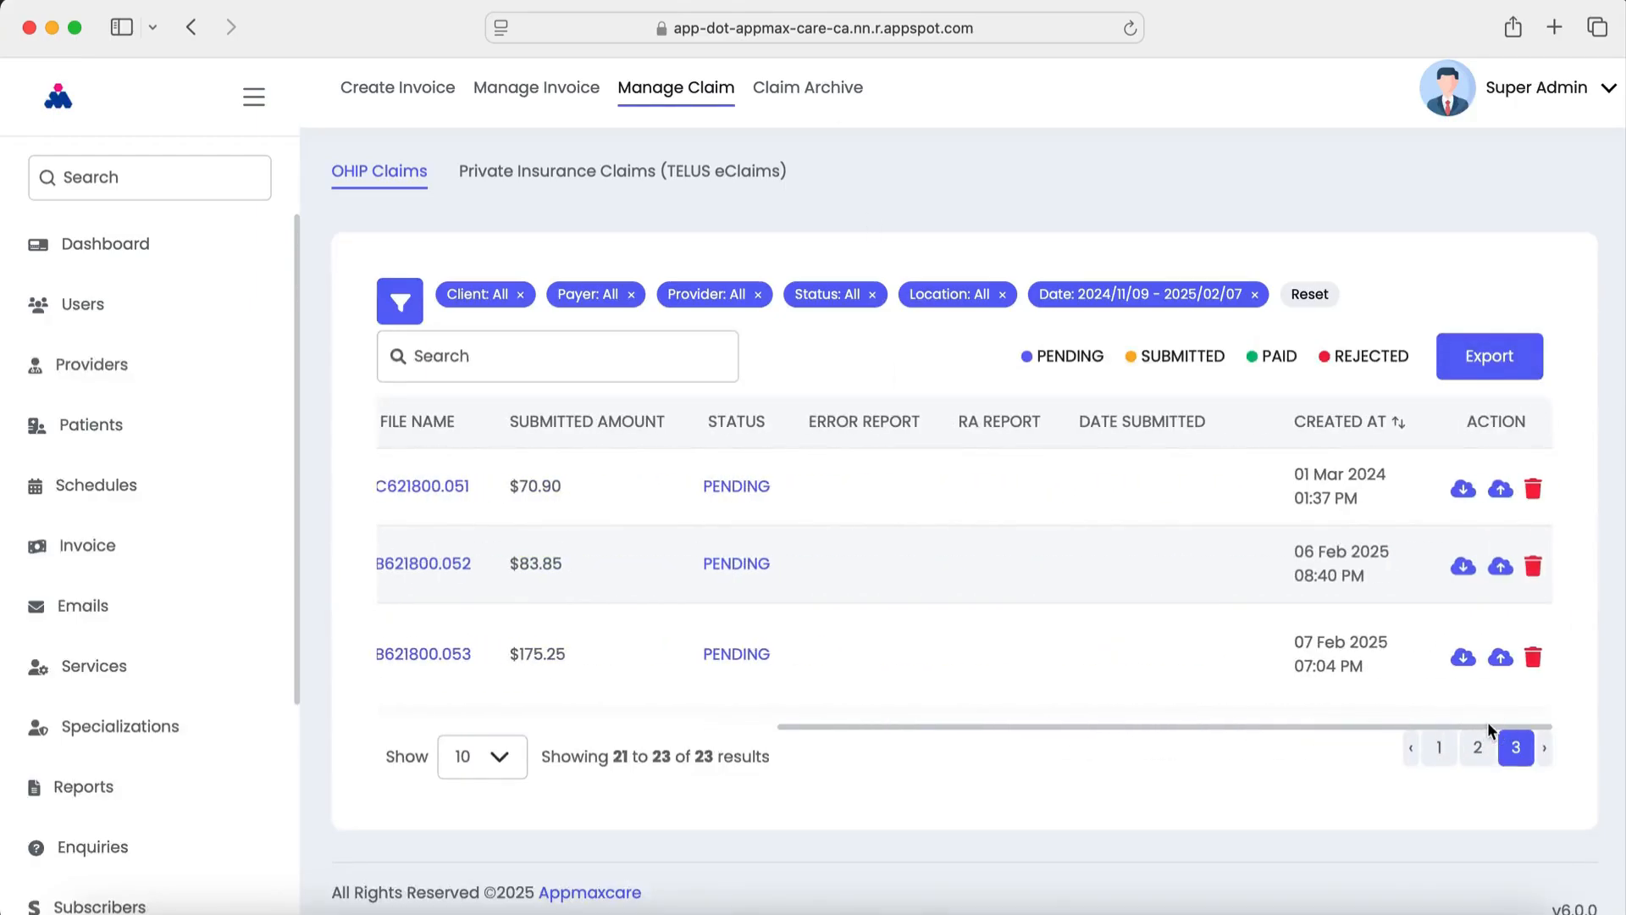
left_click(1501, 666)
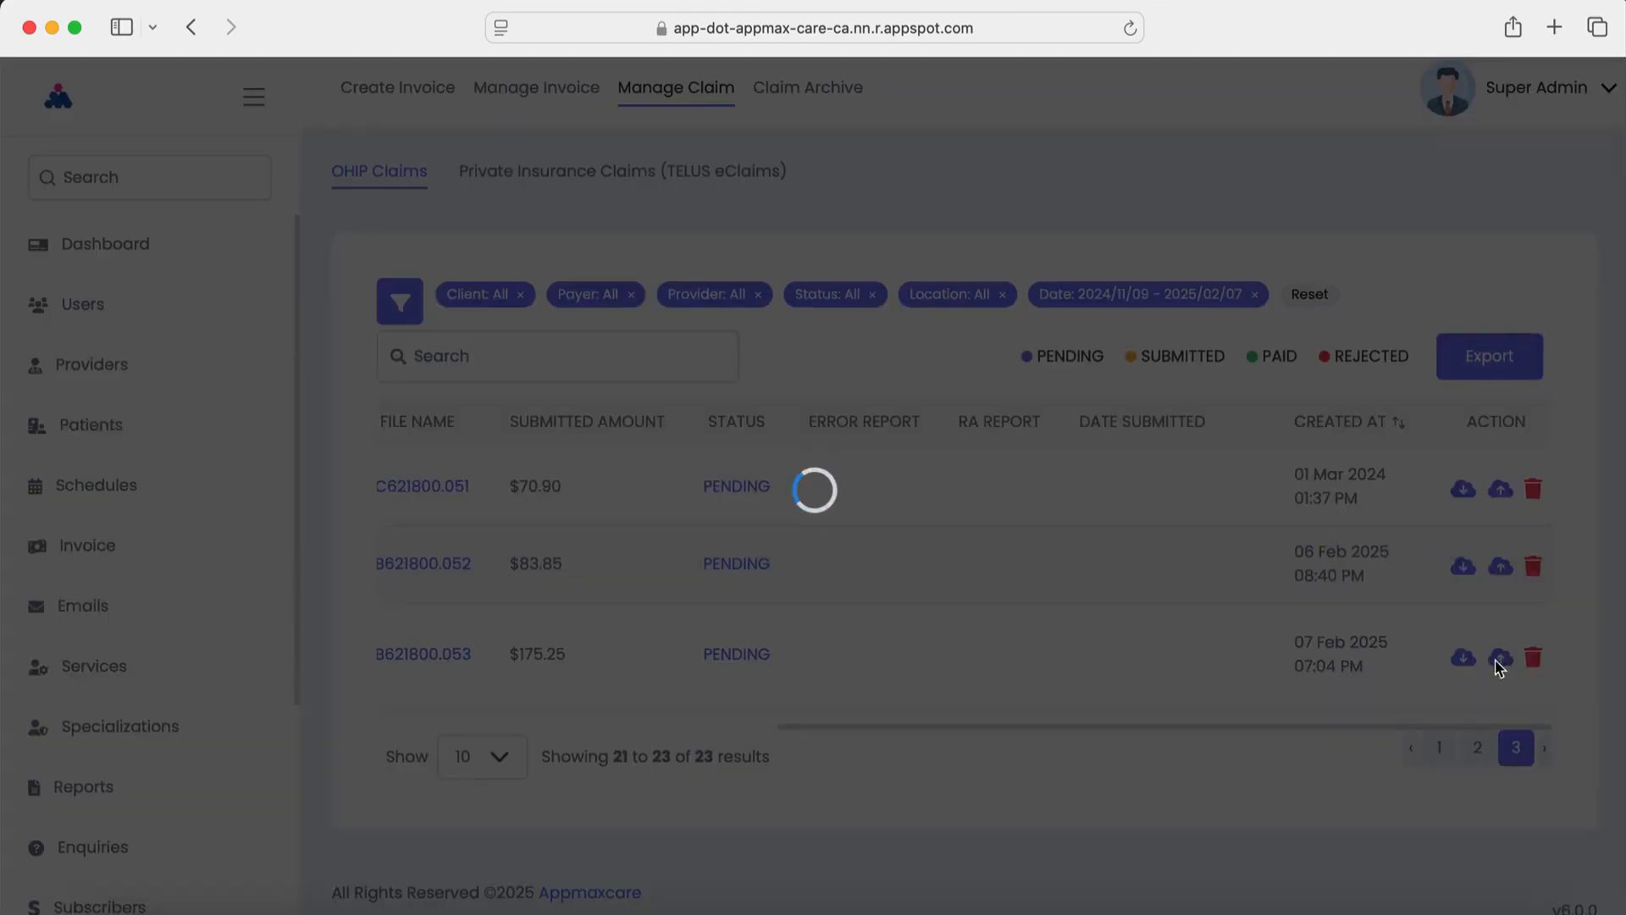